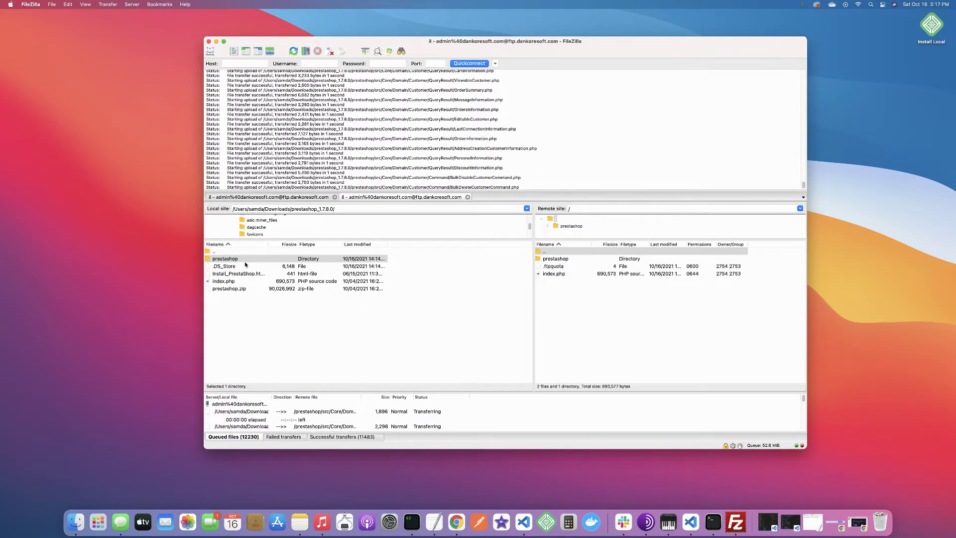
Step: Select the local prestashop folder and reverse the filename sorting of the remote site's file list
left_click(231, 257)
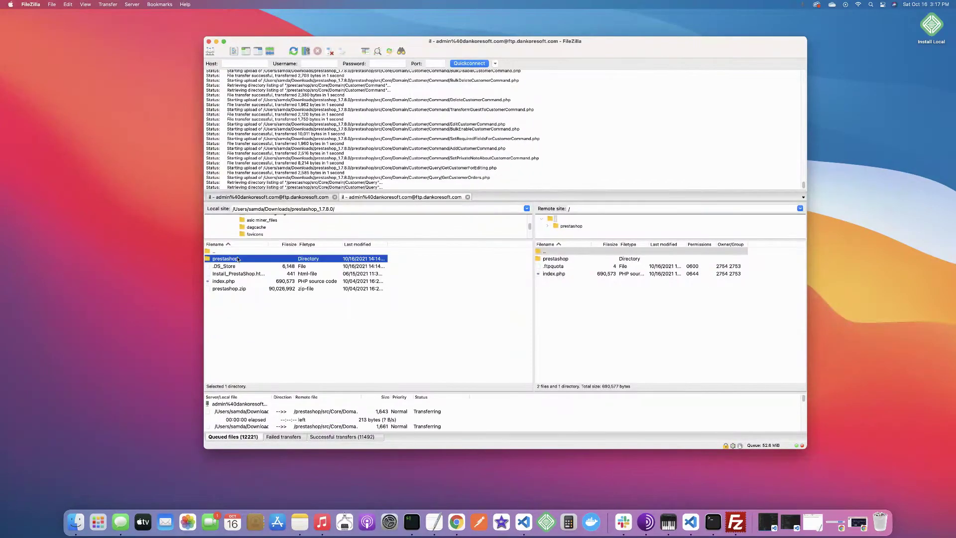
left_click(285, 260)
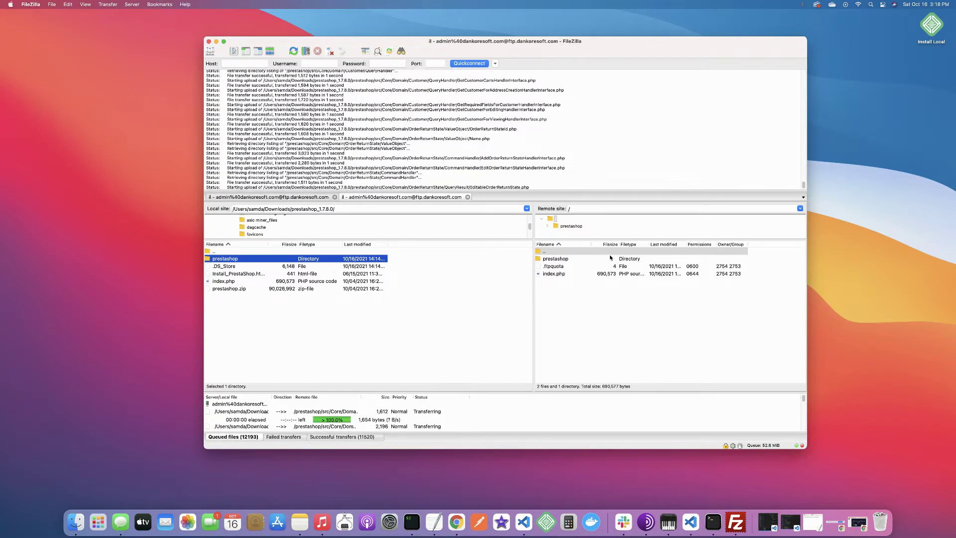
left_click(554, 244)
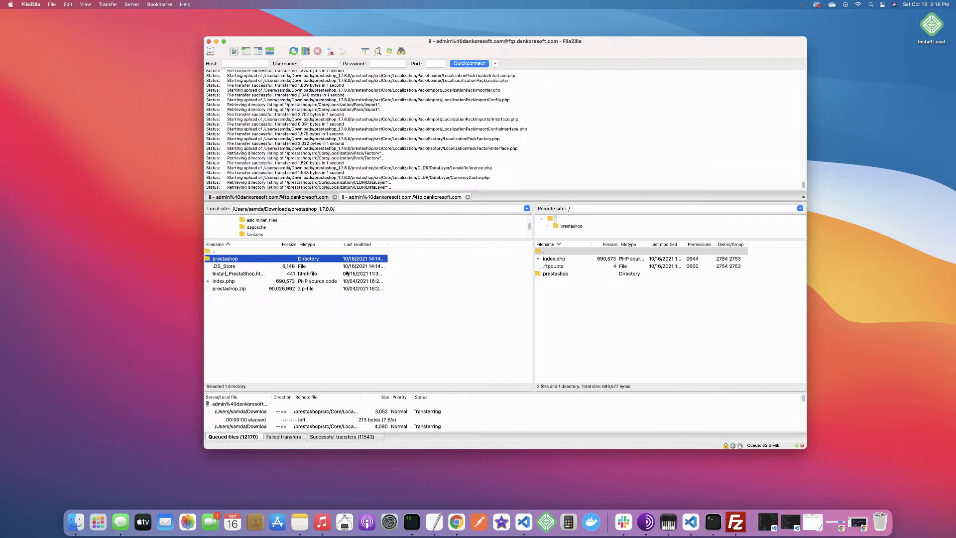
left_click(689, 286)
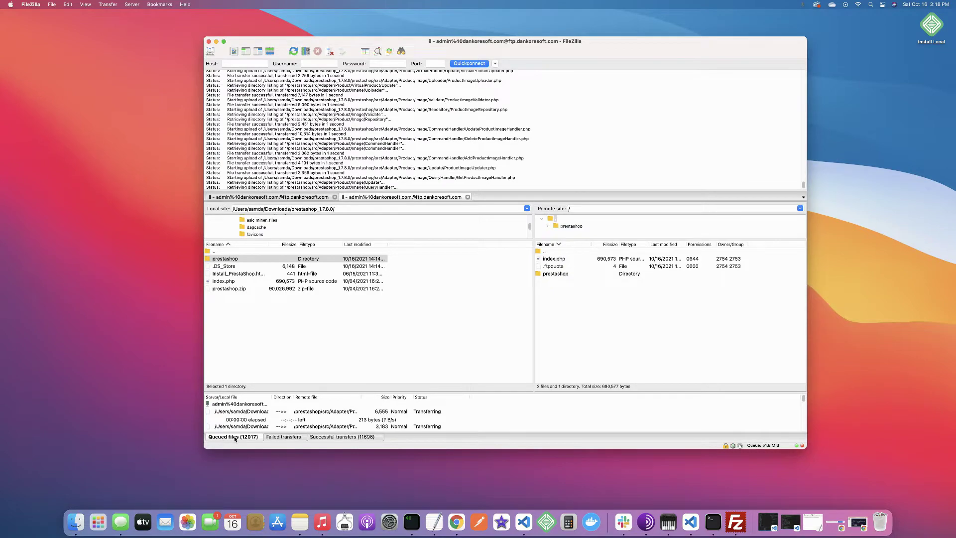
Step: Inspect the failed, successful and queued transfer lists, enlarging the transfer pane to show more entries
left_click(282, 438)
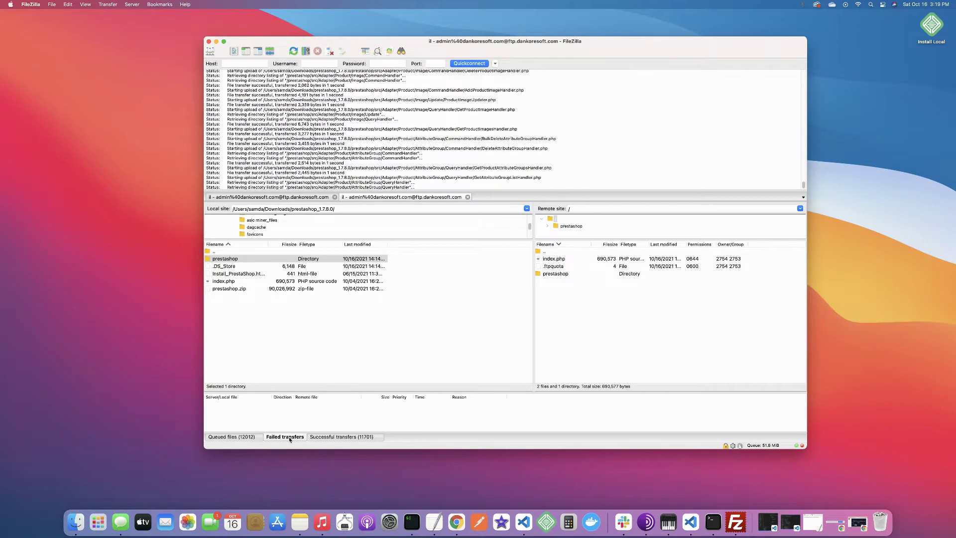
left_click(337, 438)
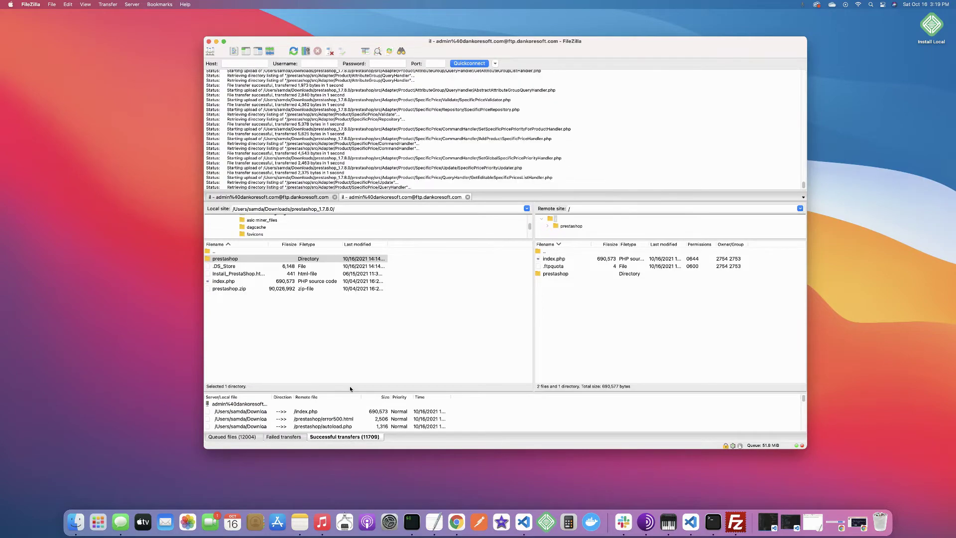
left_click_drag(349, 391, 338, 298)
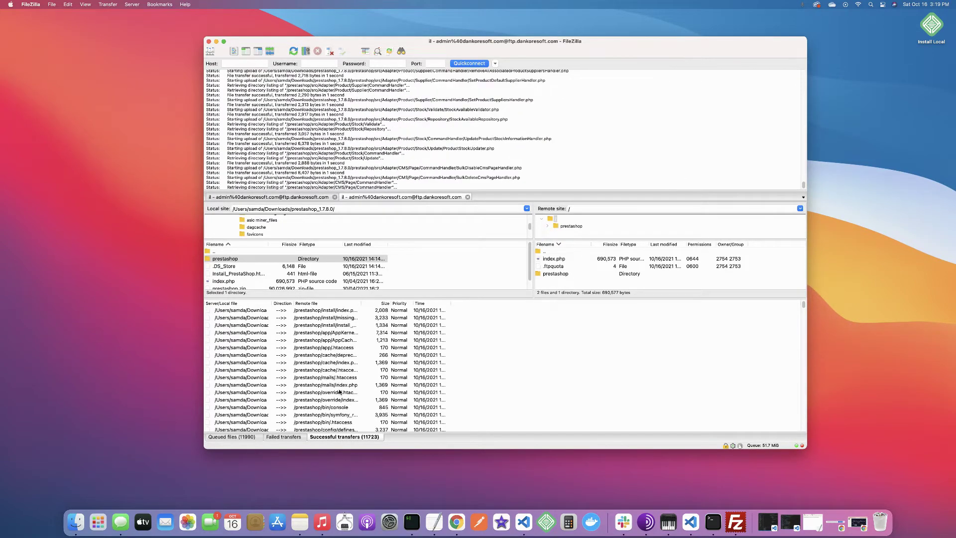
left_click_drag(803, 304, 806, 403)
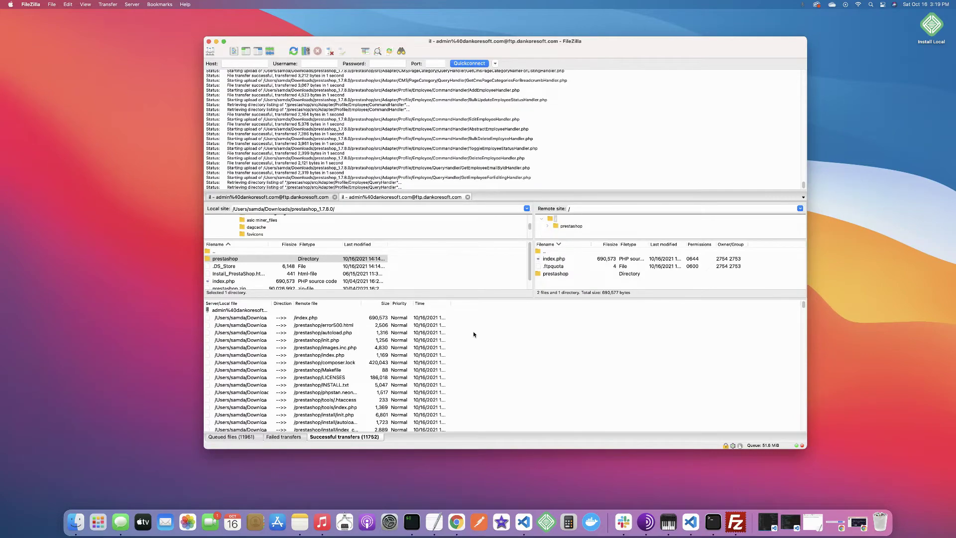
left_click(234, 437)
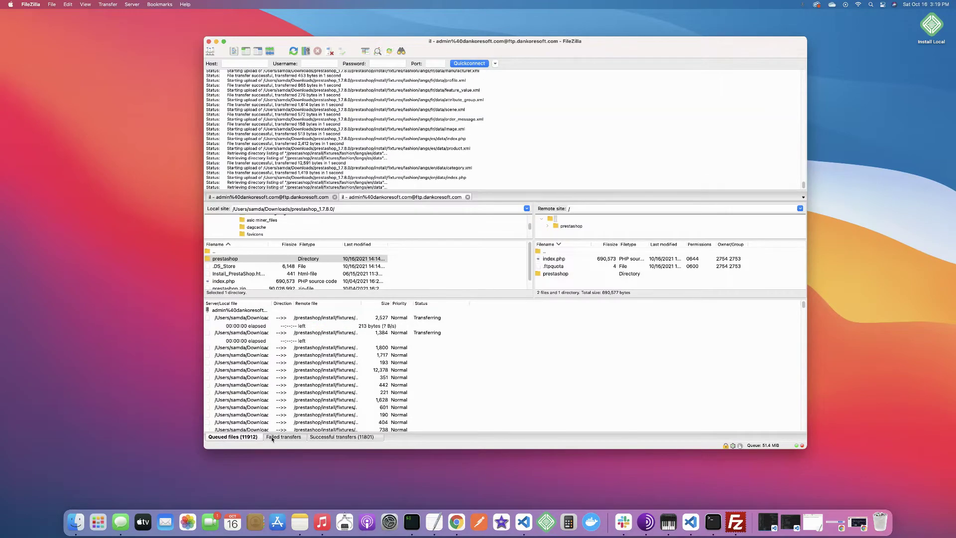
left_click(274, 438)
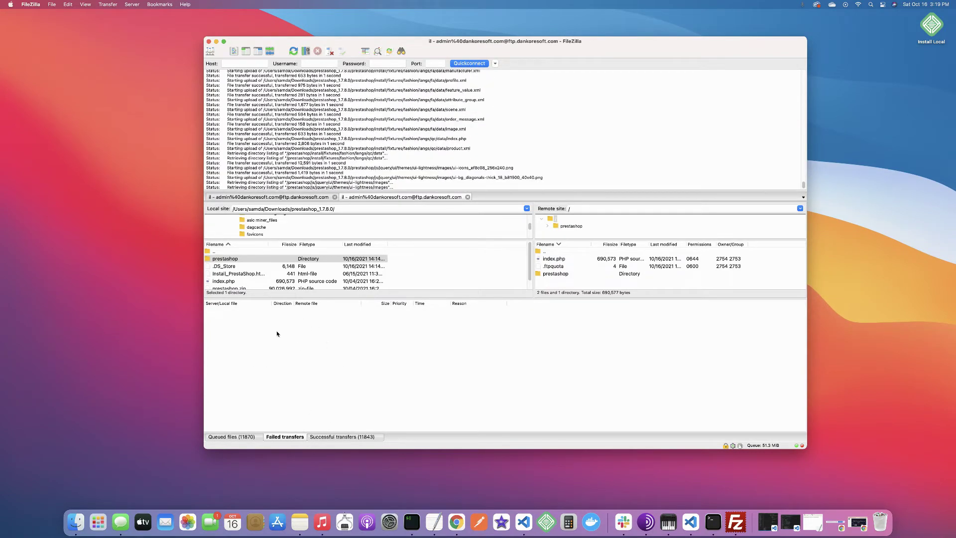
left_click(241, 437)
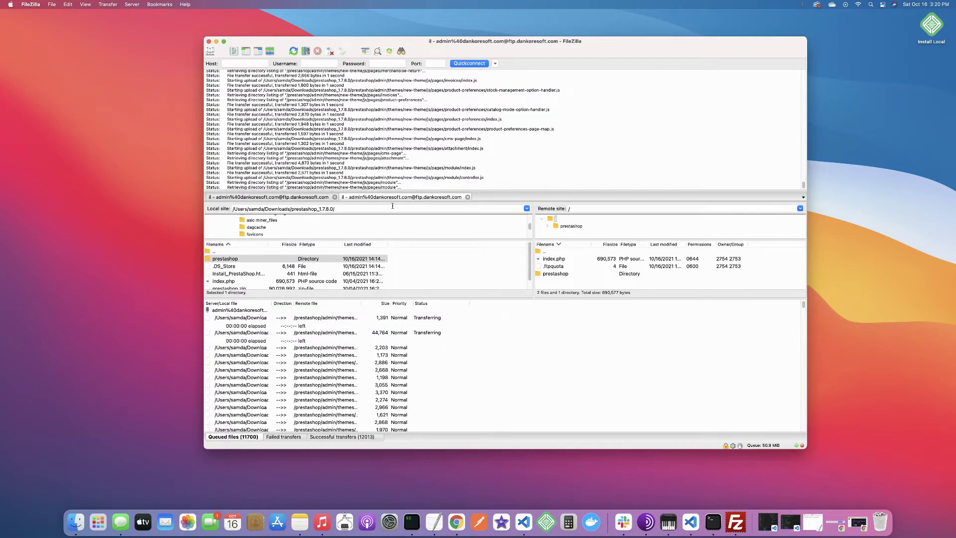
Step: Examine the saved FTP site's host, port, user and password fields in the Site Manager, closing it without changes
left_click(208, 54)
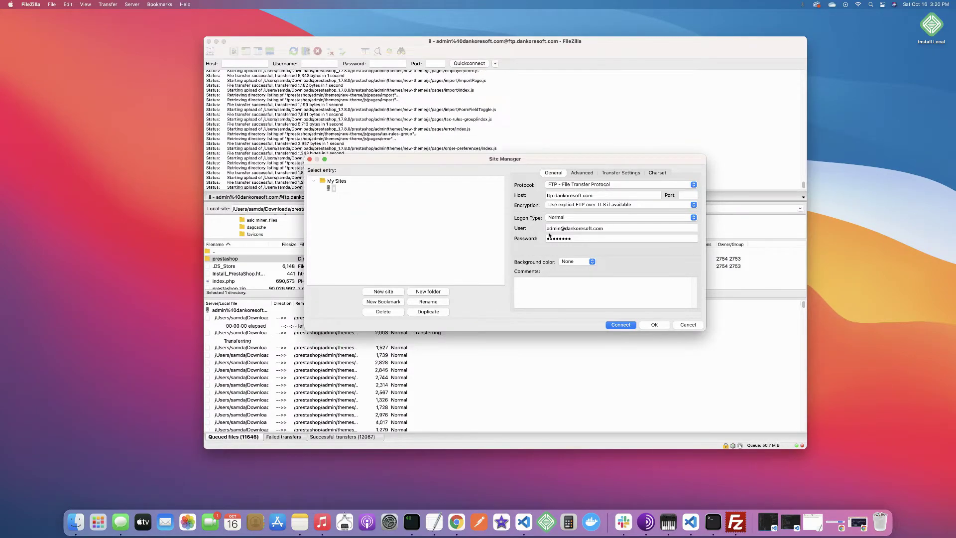
left_click(686, 326)
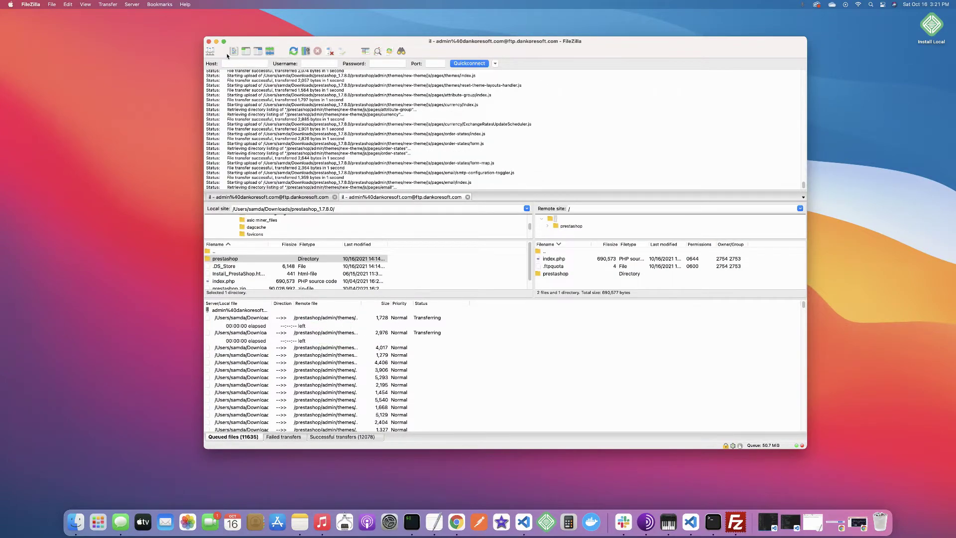
left_click(210, 50)
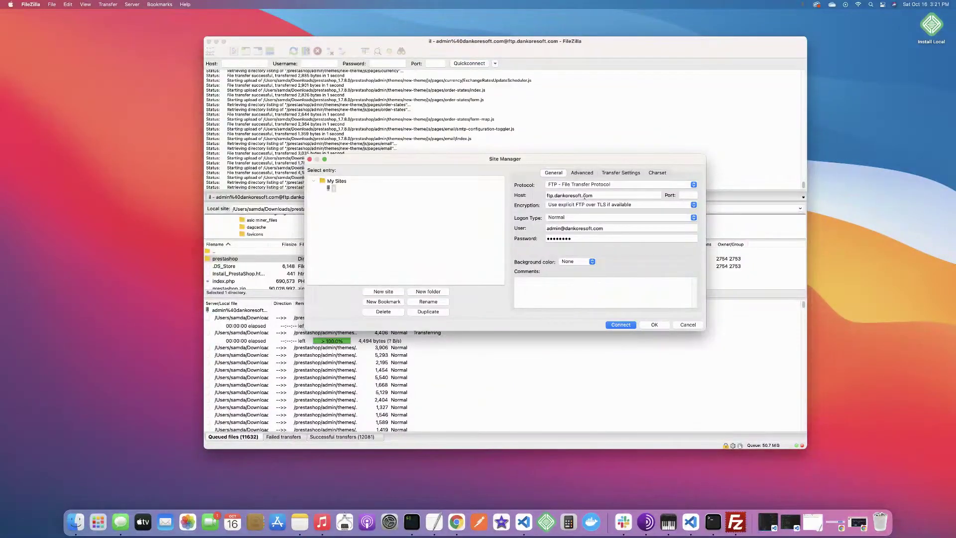
left_click_drag(598, 194, 545, 196)
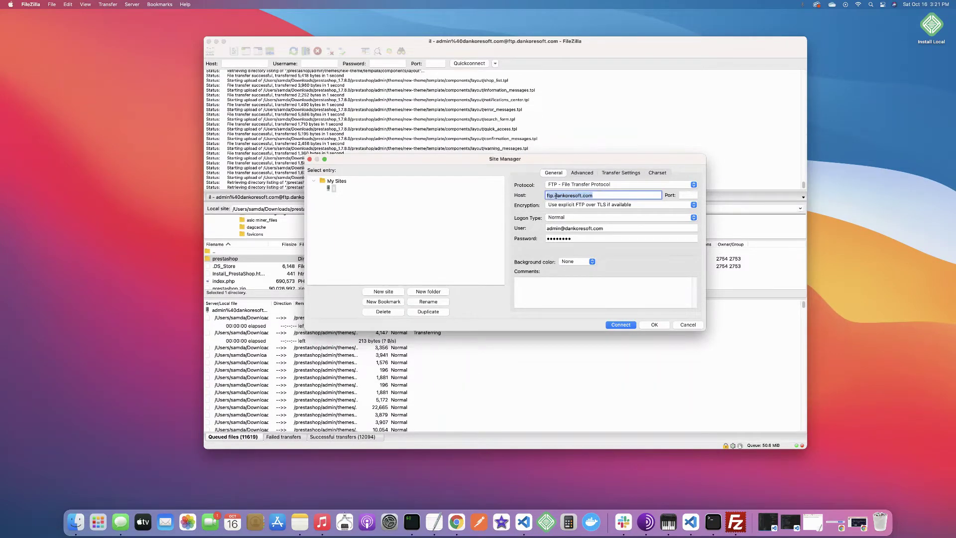
left_click(684, 195)
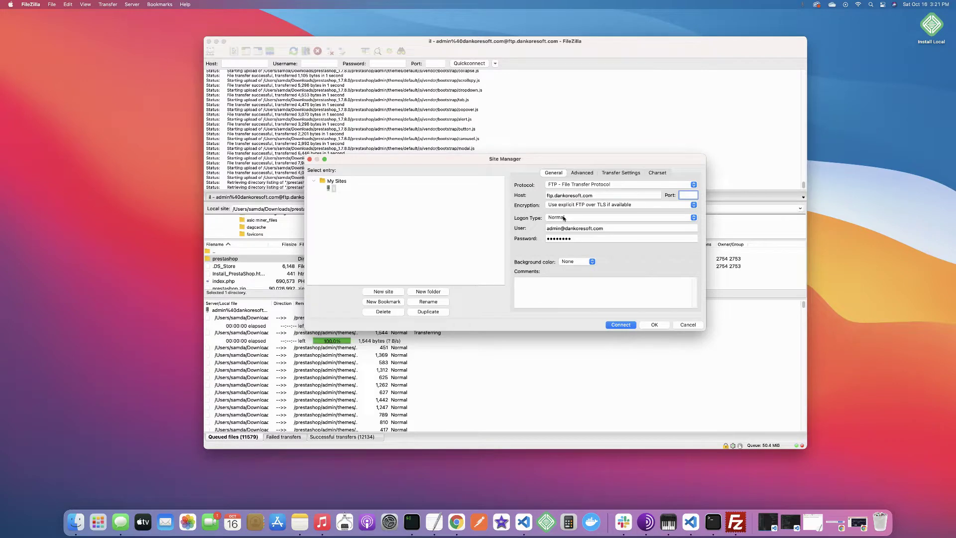
left_click(579, 229)
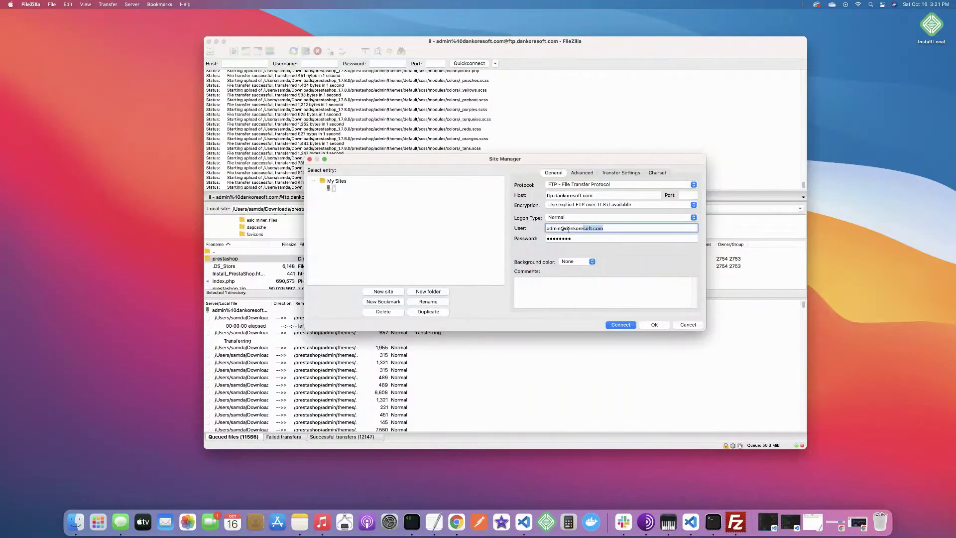
left_click(573, 240)
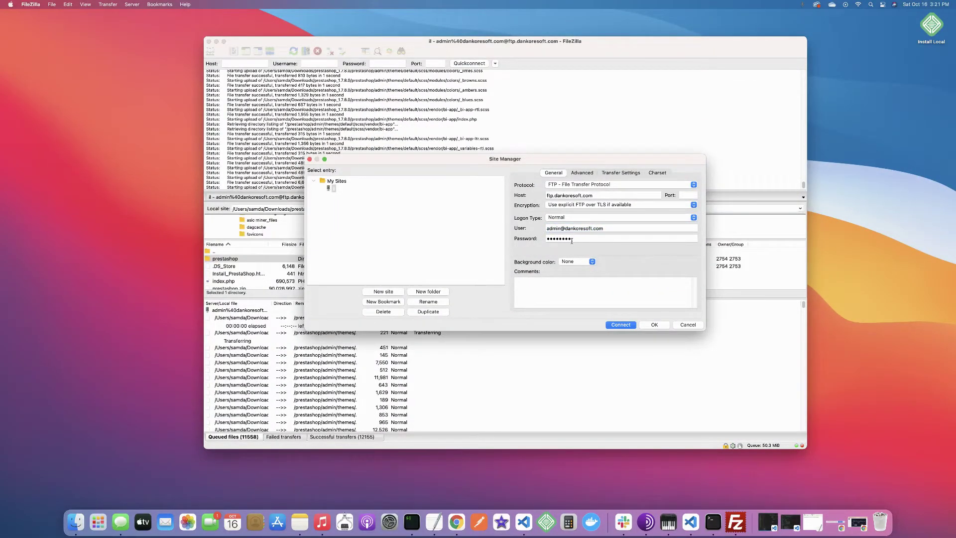
left_click_drag(573, 240, 543, 240)
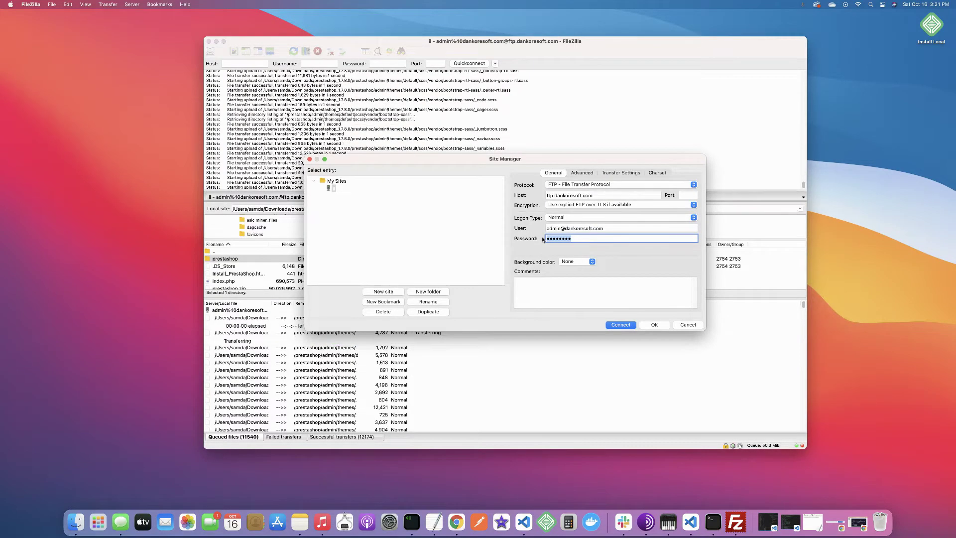
left_click_drag(595, 195, 541, 199)
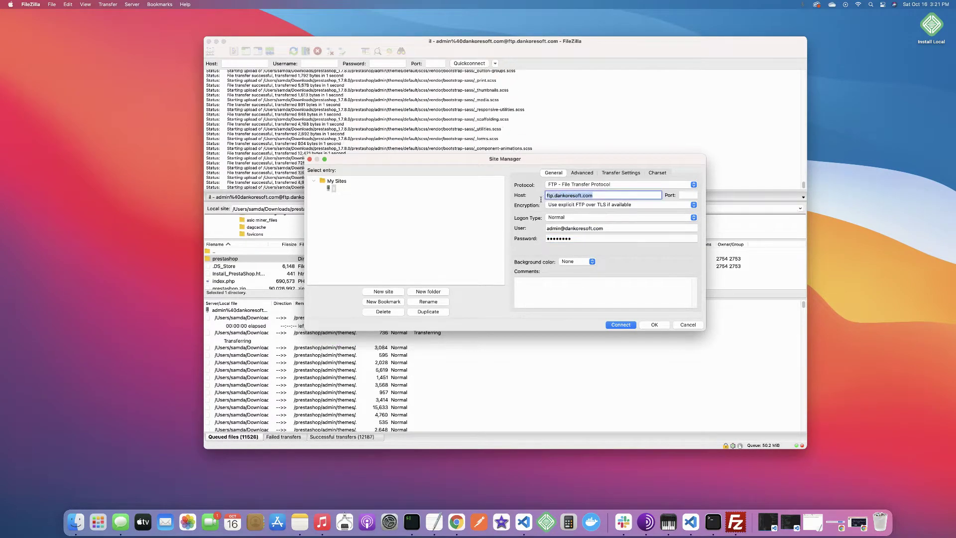
left_click(682, 194)
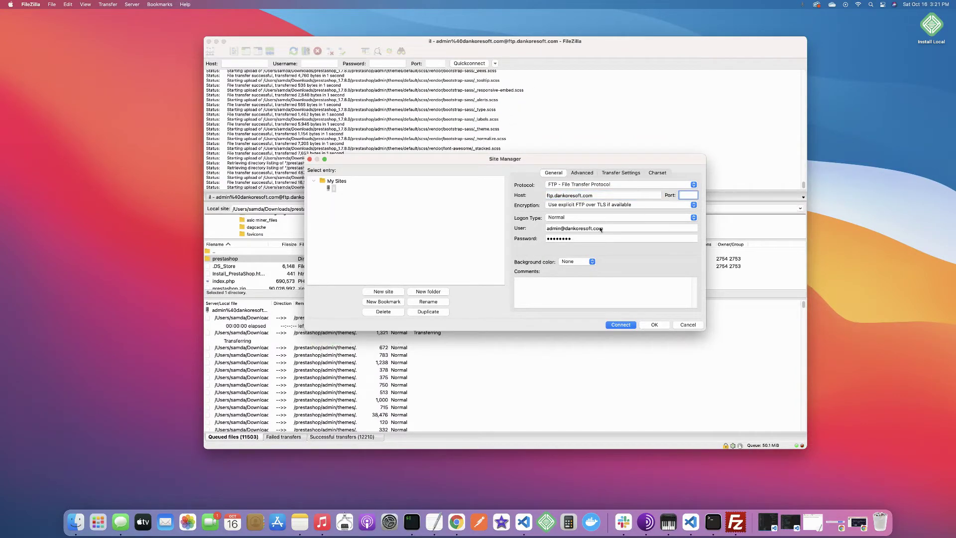
left_click_drag(602, 228, 541, 243)
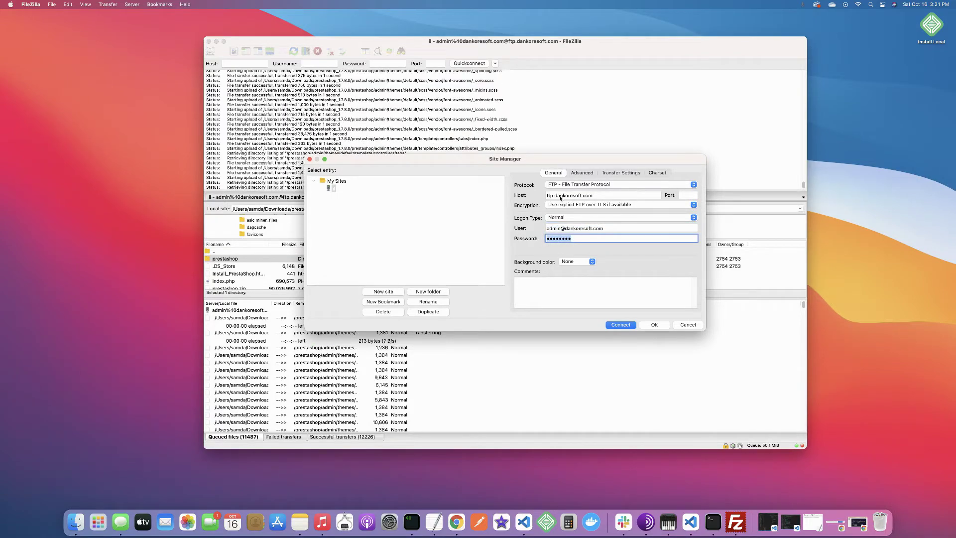
left_click(685, 324)
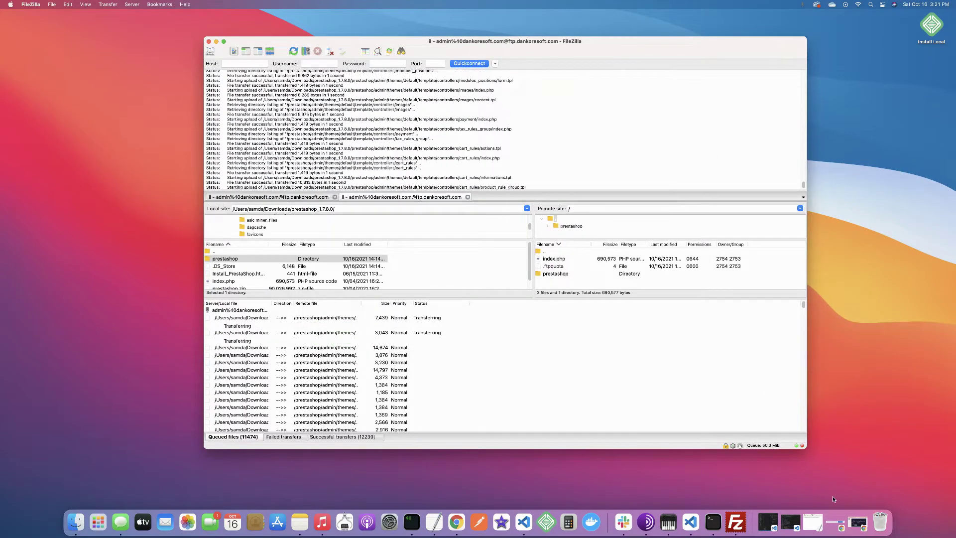
Step: Bring up the Bluehost portal in Chrome, check the domain part of the host in FileZilla's Site Manager, and return to Chrome
left_click(857, 521)
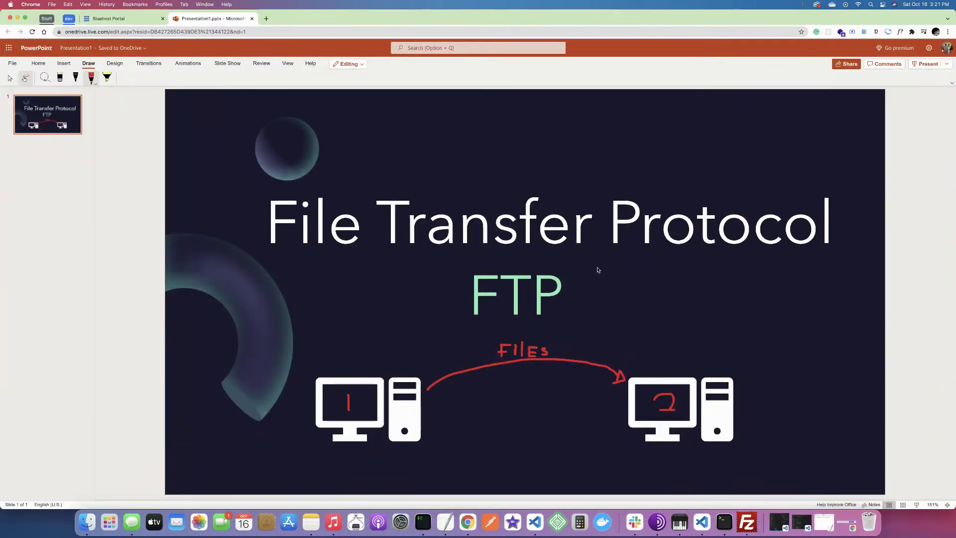
left_click(117, 19)
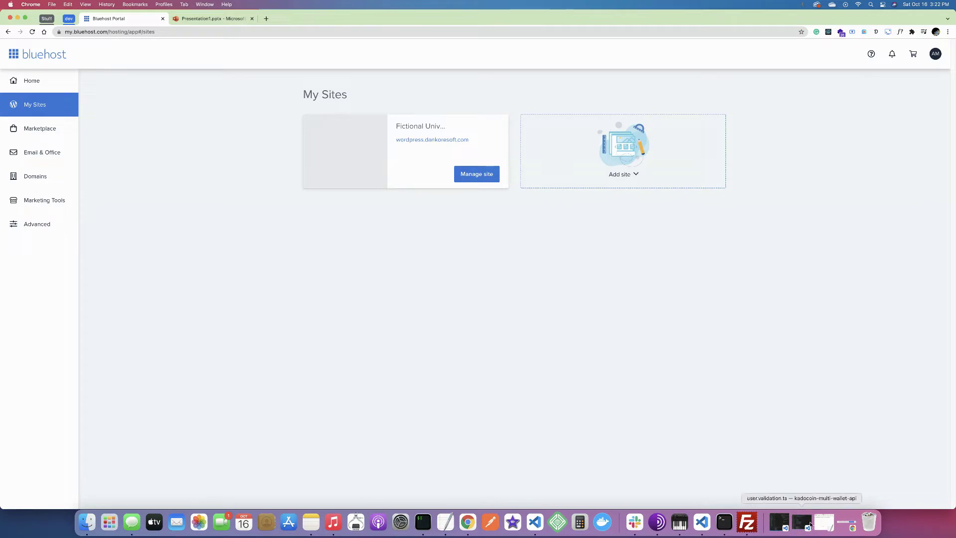
left_click(746, 522)
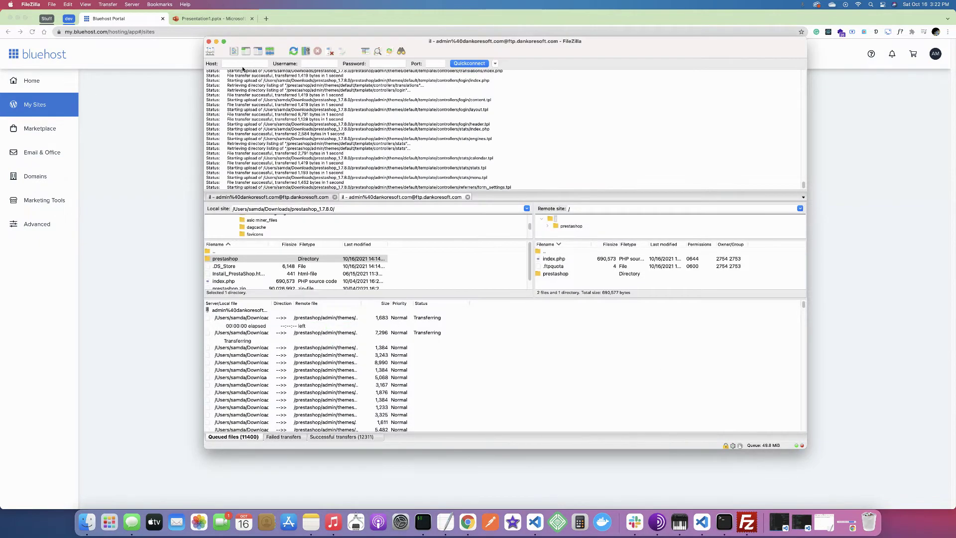
key("super+s")
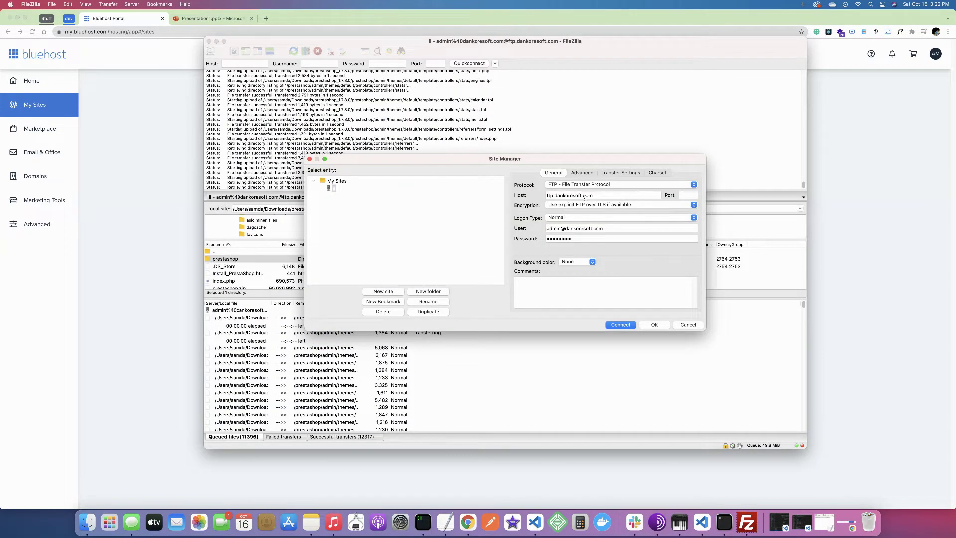
left_click_drag(594, 196, 553, 195)
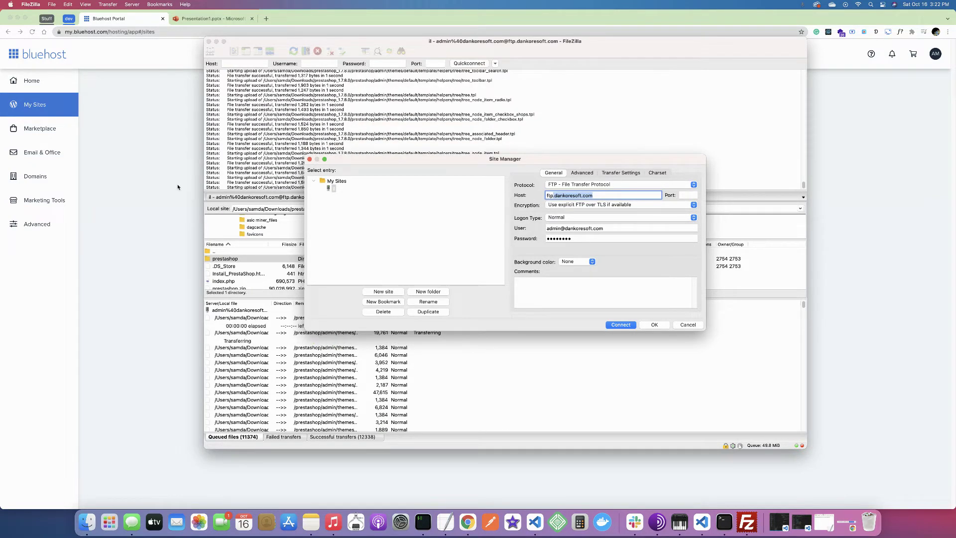
key("super+Tab")
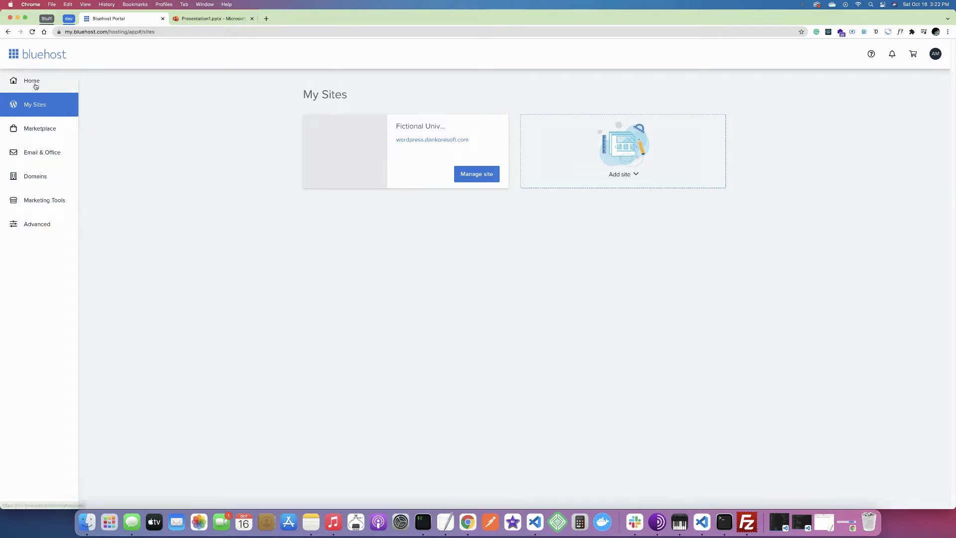
Step: Try to open the Bluehost home page, going back to My Sites and reloading it
left_click(34, 83)
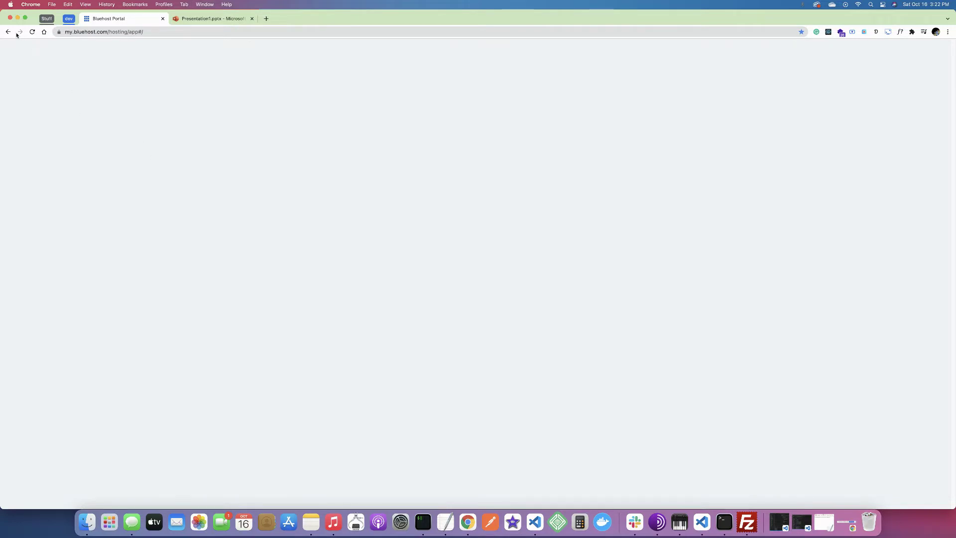
left_click(8, 31)
left_click(32, 32)
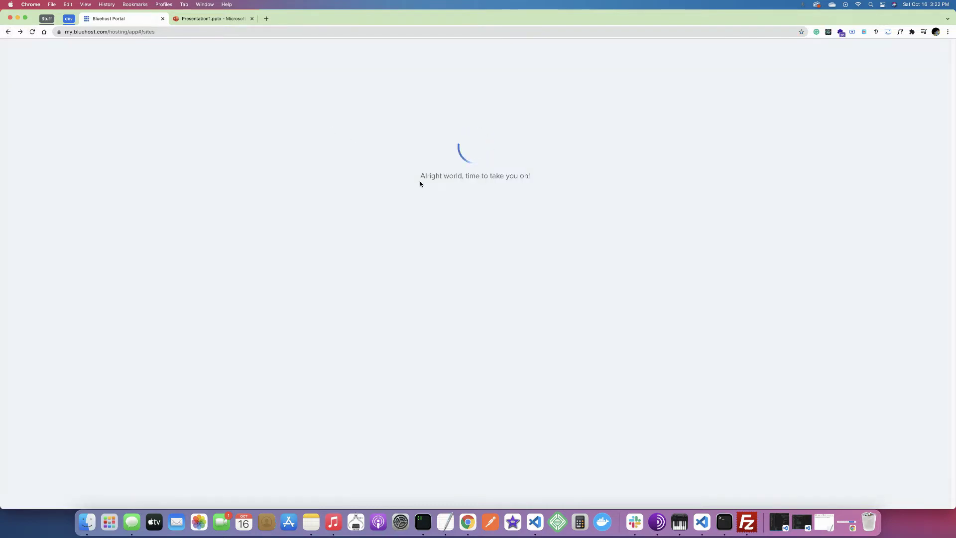
left_click_drag(421, 176, 535, 179)
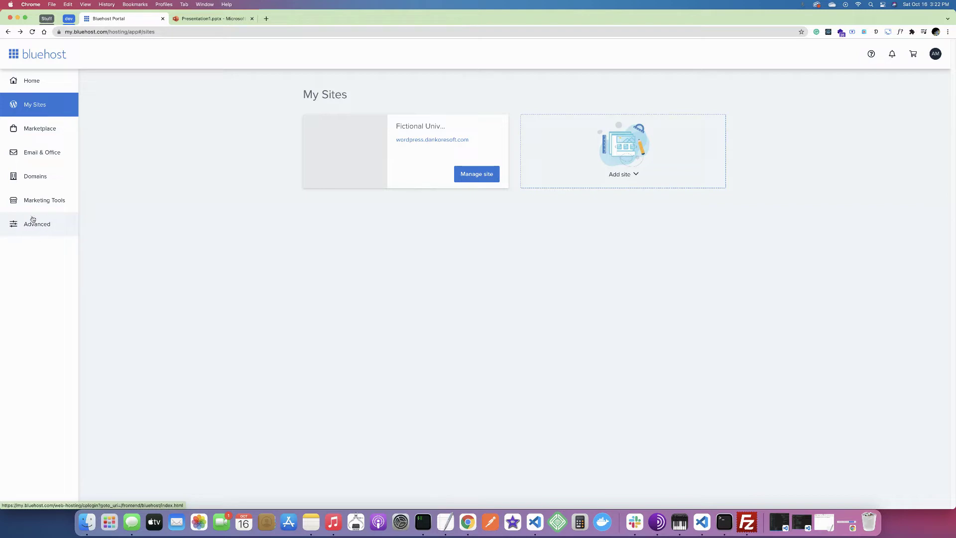
Step: Open the Bluehost account's Advanced page and look over its file, database and metrics tools
left_click(34, 223)
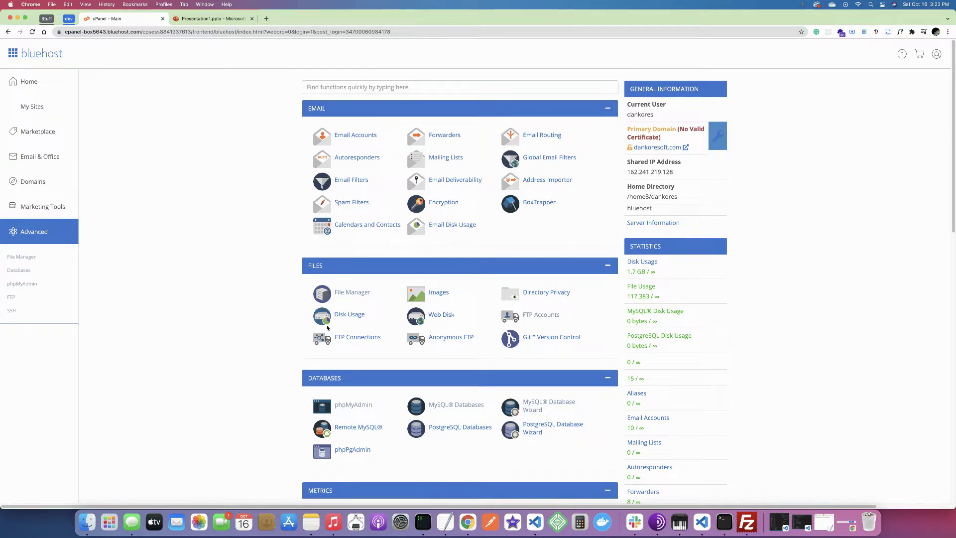
scroll(303, 308, "down", 4)
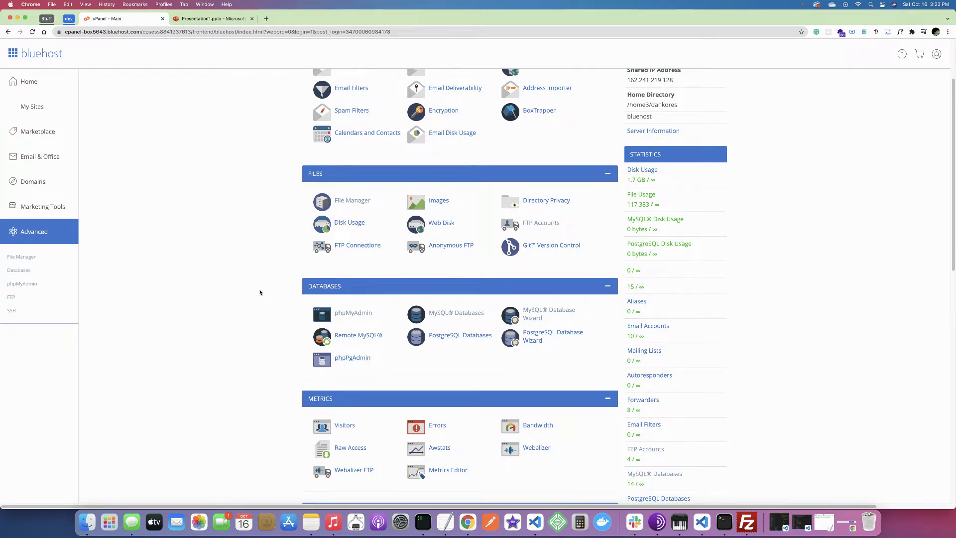
scroll(260, 294, "up", 3)
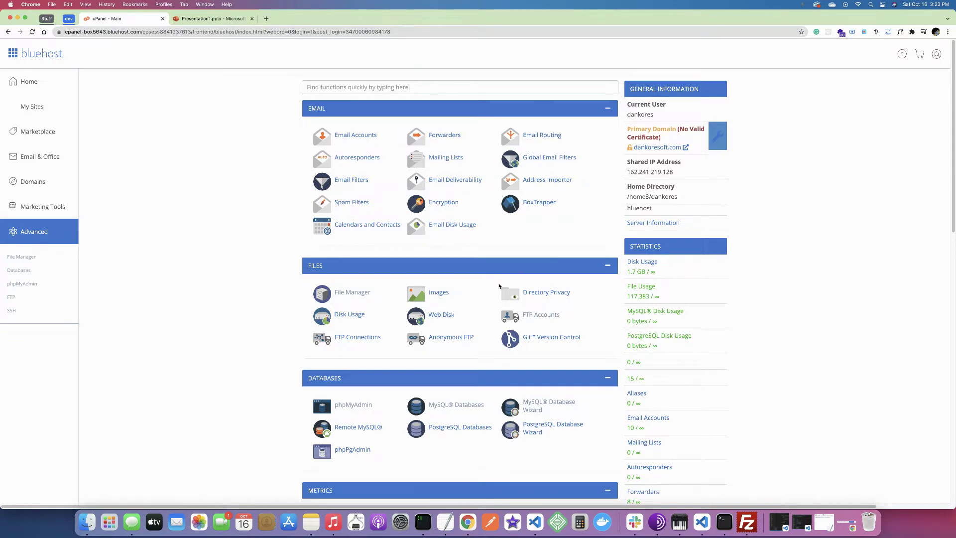
Step: Check the cpanel part of the page address and search the page for "FTP", closing the search
left_click_drag(65, 33, 84, 32)
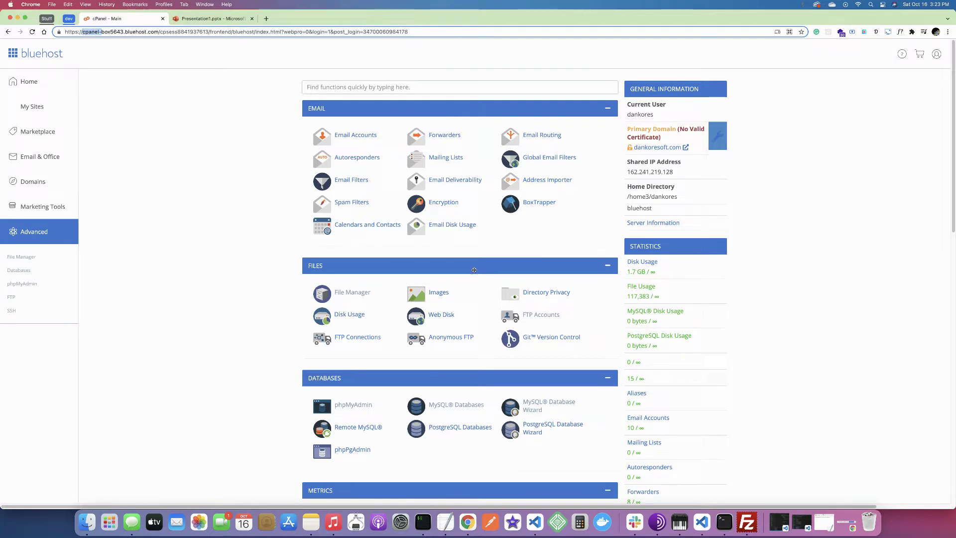
key("super+f")
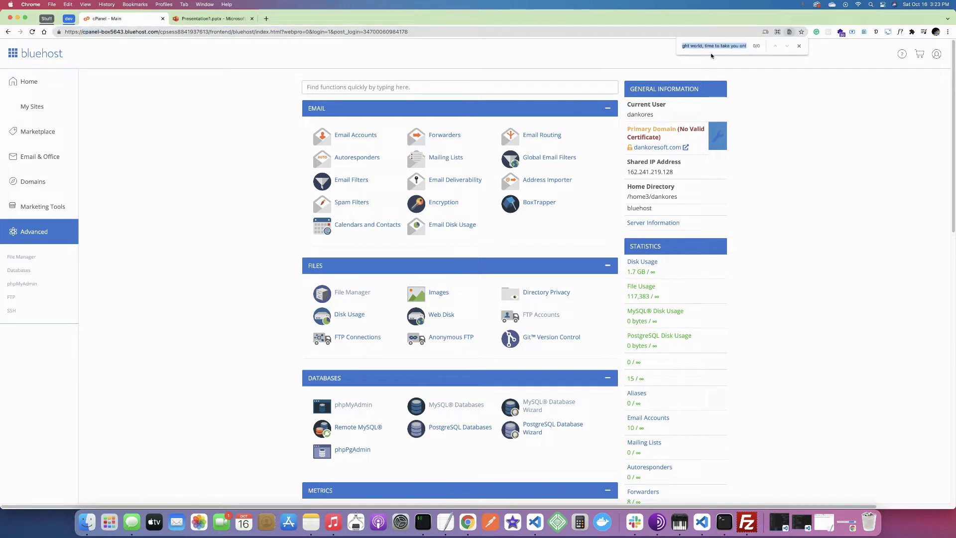
key("BackSpace")
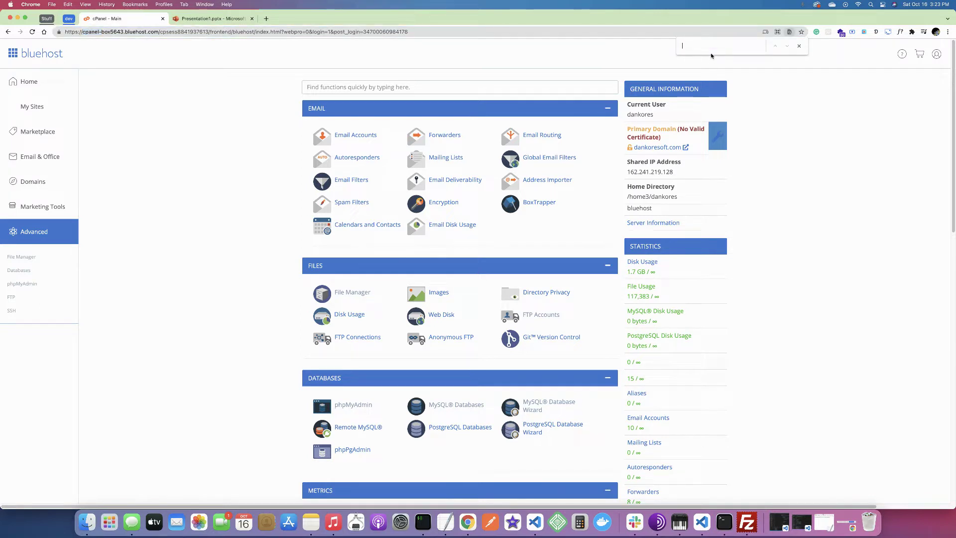
type("FTP")
left_click(799, 45)
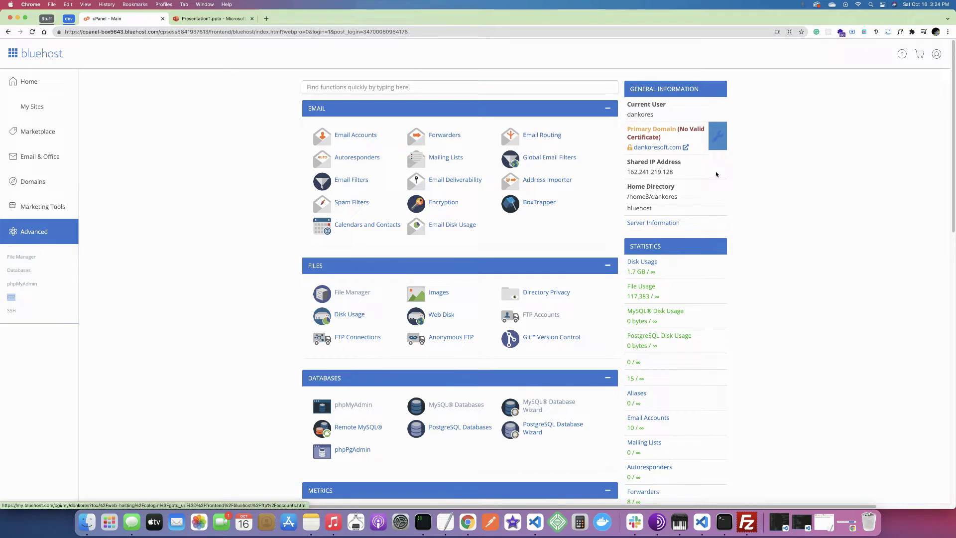
key("super+f")
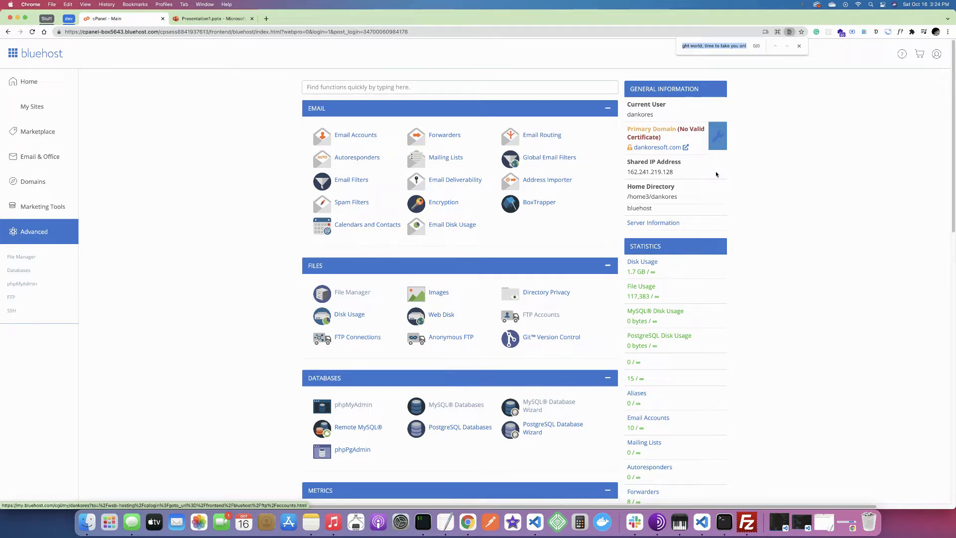
type("hdhdhdh")
key("BackSpace")
key("BackSpace")
key("BackSpace")
key("BackSpace")
key("BackSpace")
key("BackSpace")
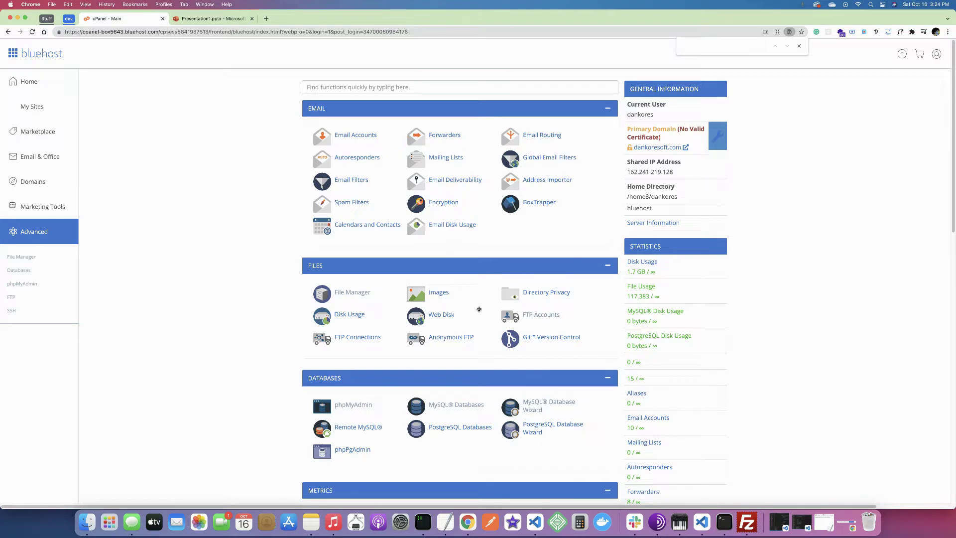
Step: Open the FTP Accounts page and examine the existing and special FTP accounts, returning to the Add FTP Account form
left_click(535, 315)
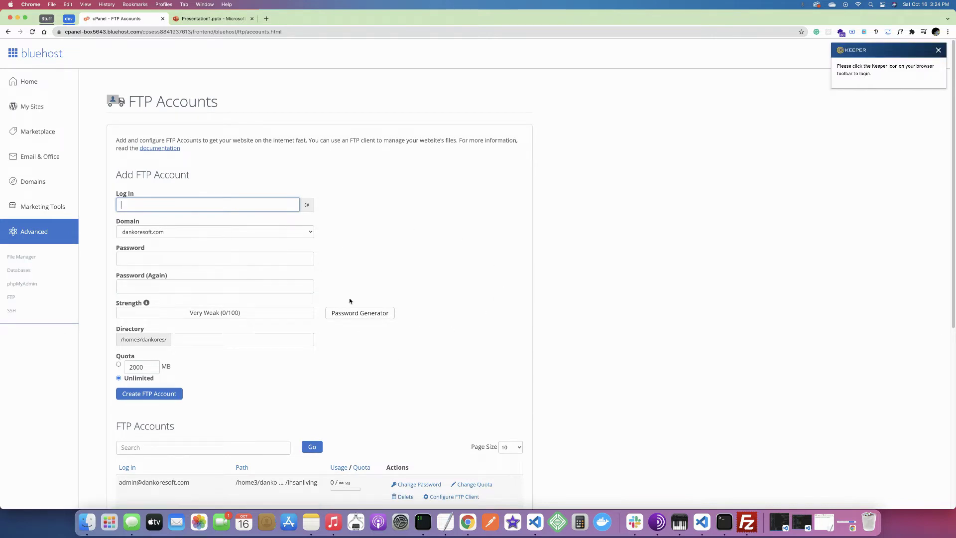
scroll(350, 300, "down", 5)
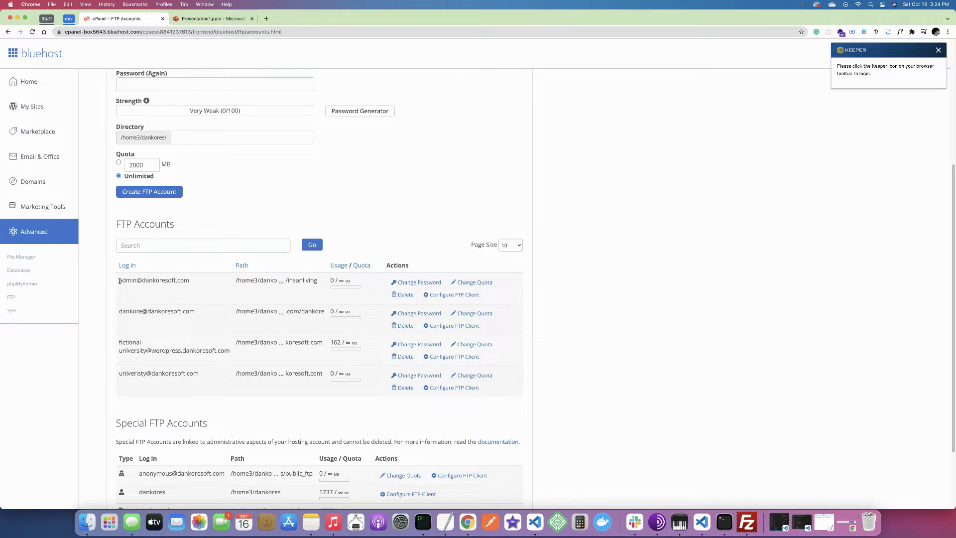
left_click_drag(119, 281, 202, 282)
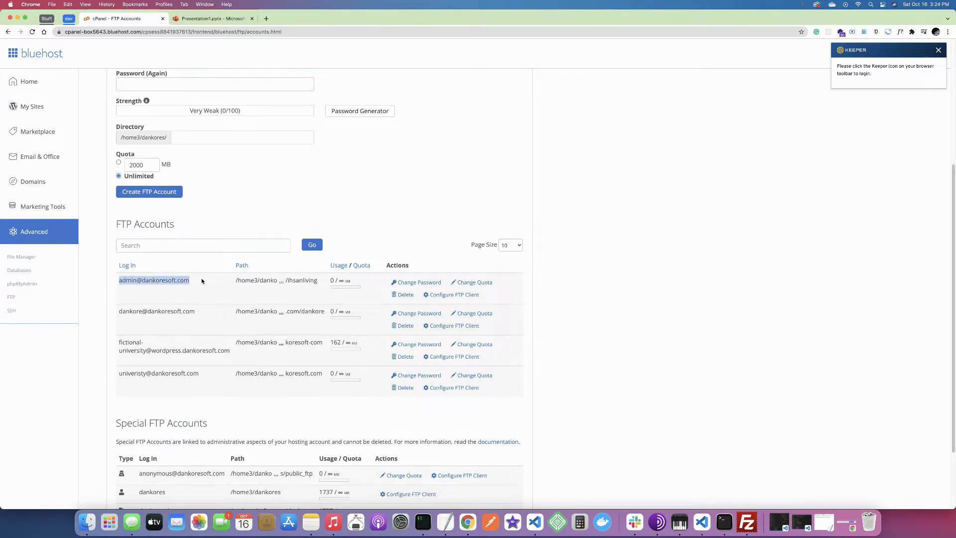
left_click_drag(118, 315, 187, 312)
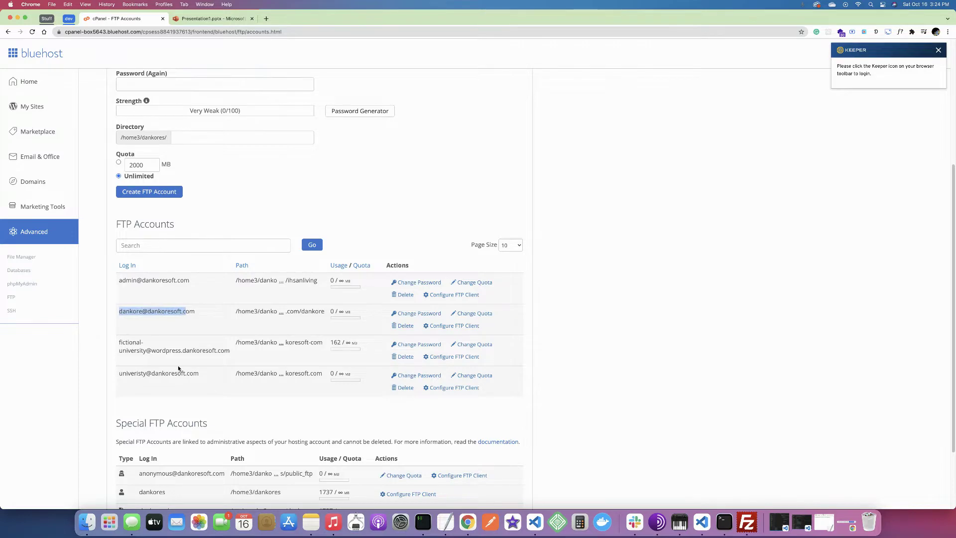
scroll(180, 373, "down", 3)
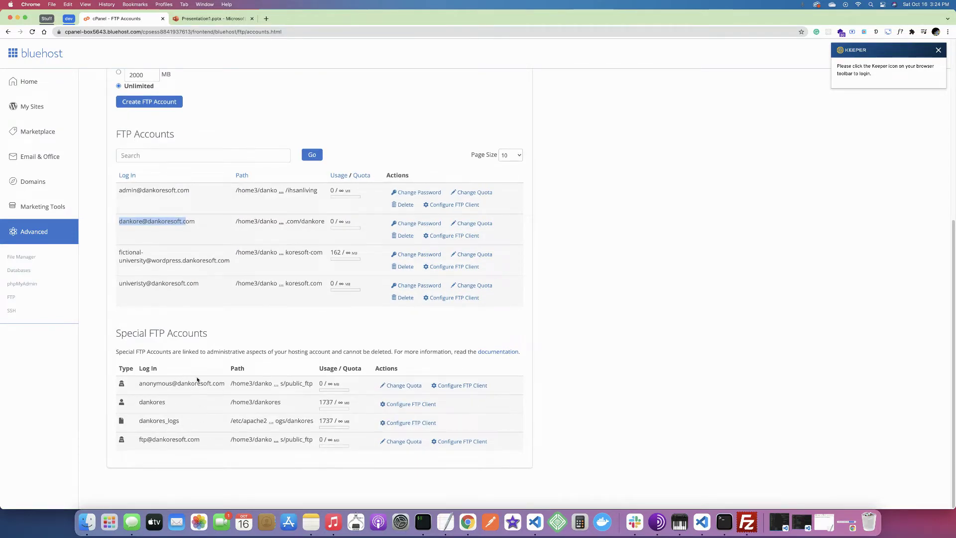
scroll(197, 378, "up", 5)
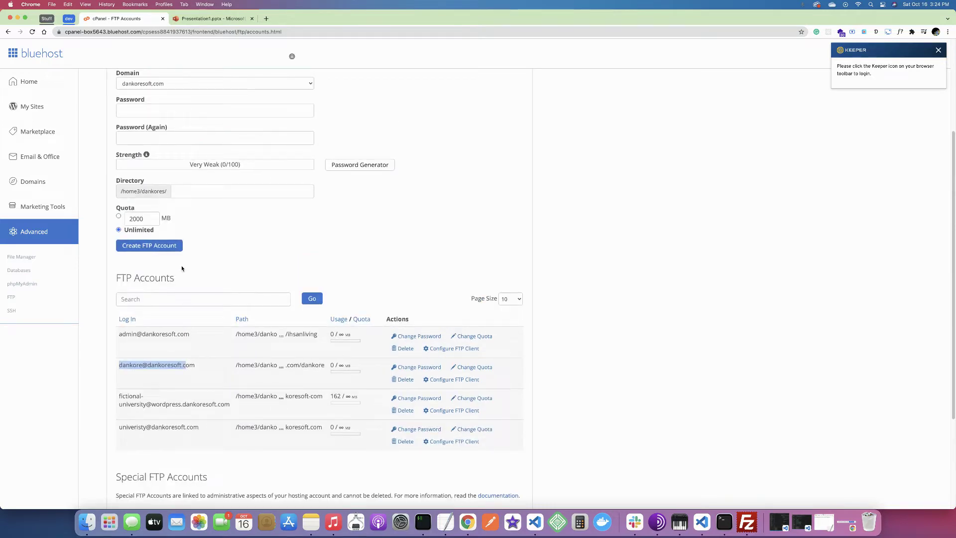
scroll(167, 261, "up", 2)
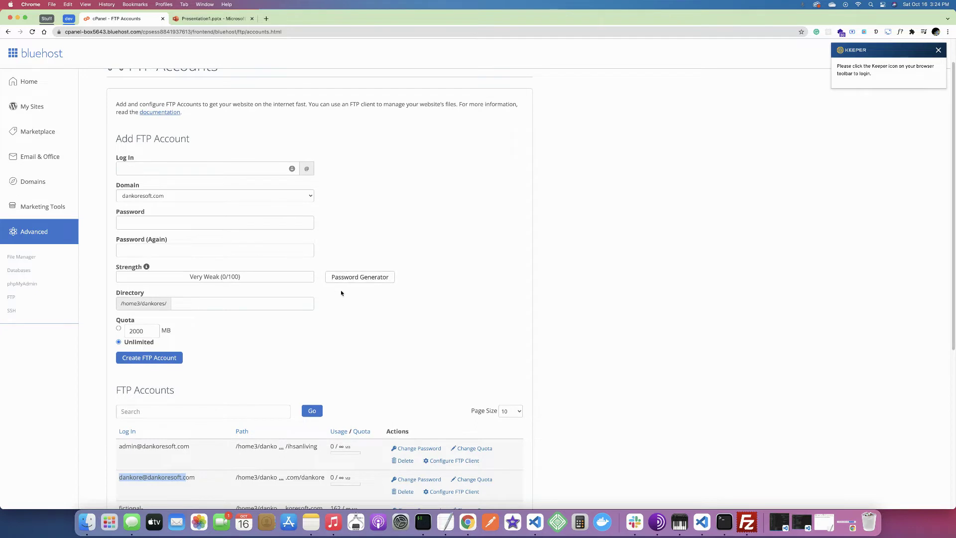
Step: Enter demo as the new FTP account's login and choose dankoresoft.com as its domain
left_click(131, 166)
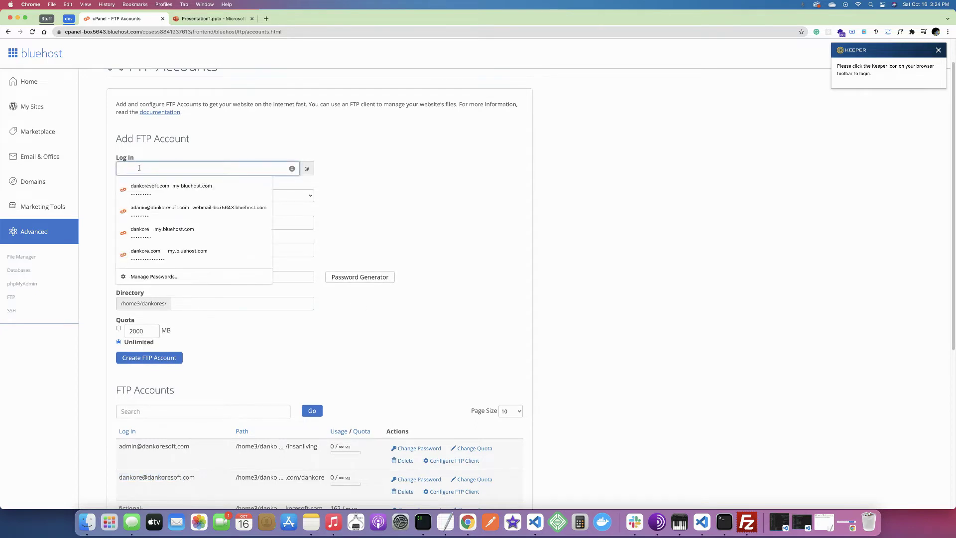
left_click(169, 147)
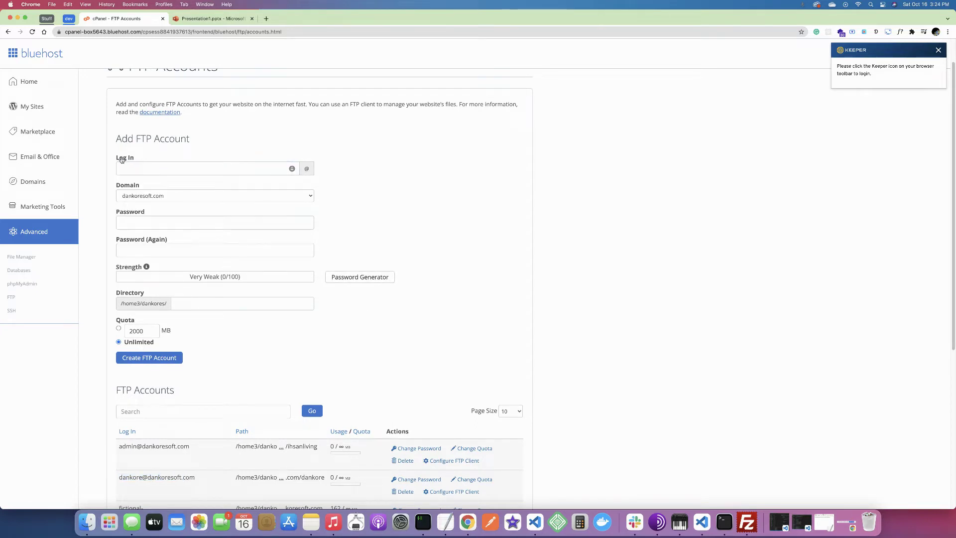
left_click(133, 167)
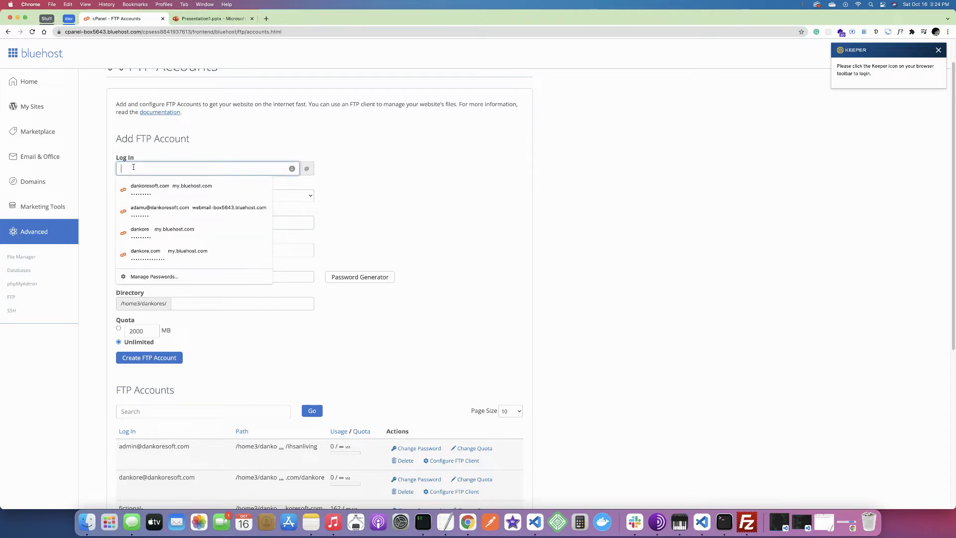
type("demo")
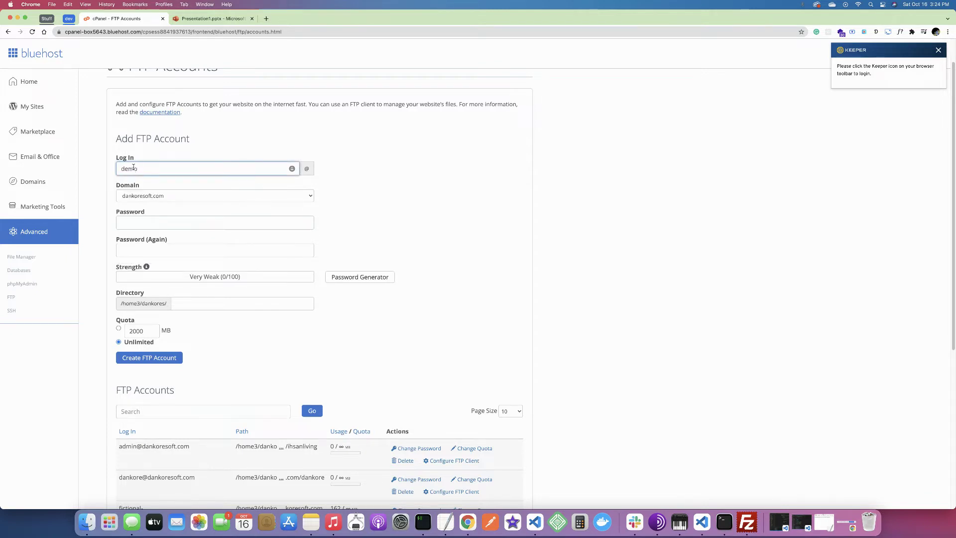
left_click(144, 197)
left_click(144, 196)
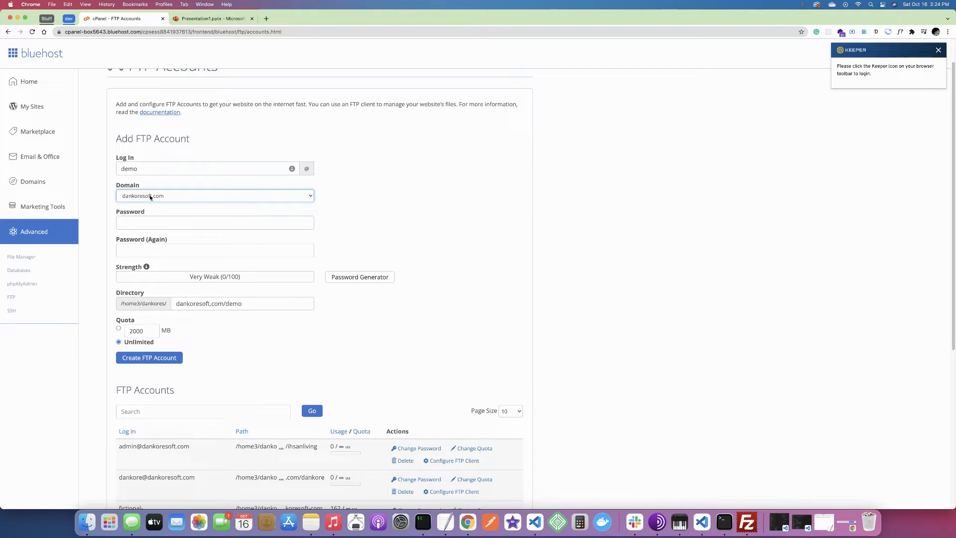
Step: Enter the new FTP account's password and repeat it in the confirmation field
left_click(135, 222)
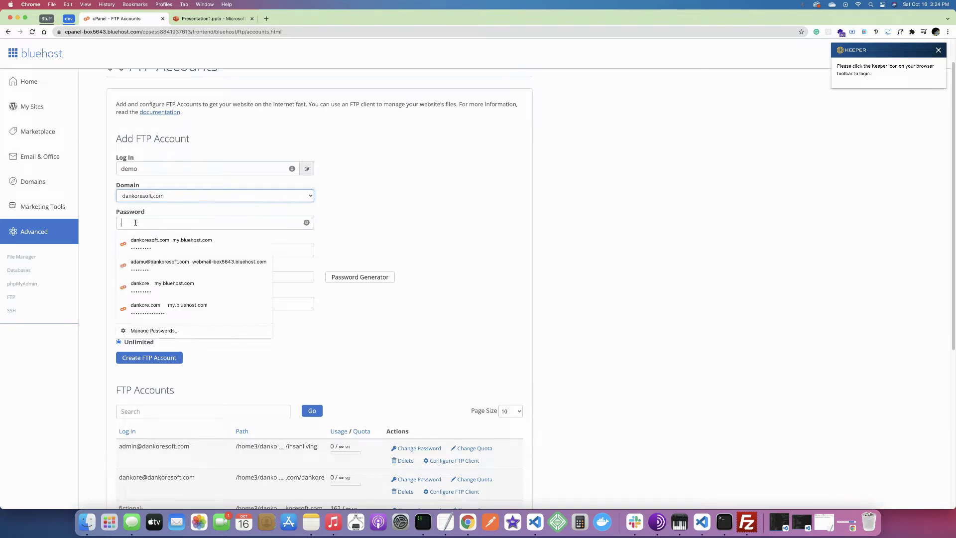
key("Escape")
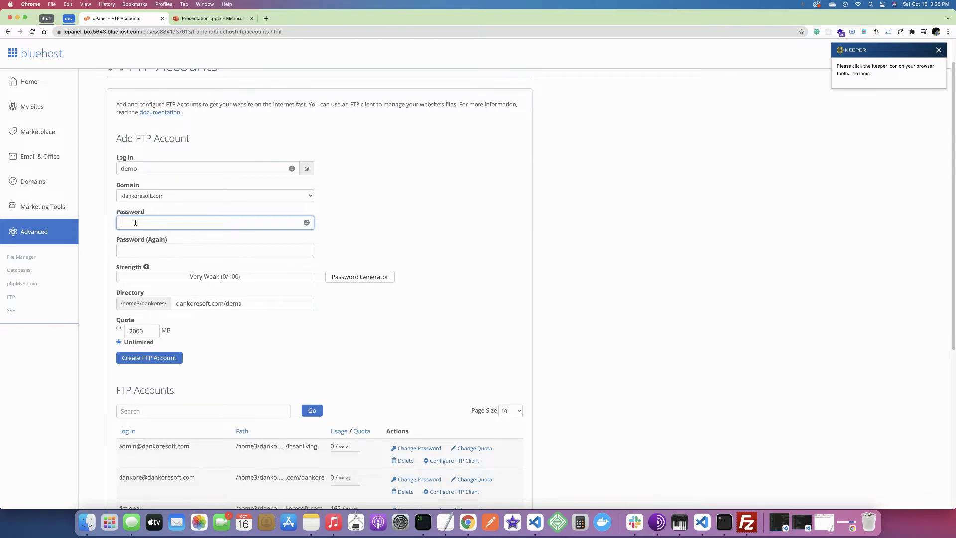
type("••••••••")
left_click(143, 248)
type("••••••••")
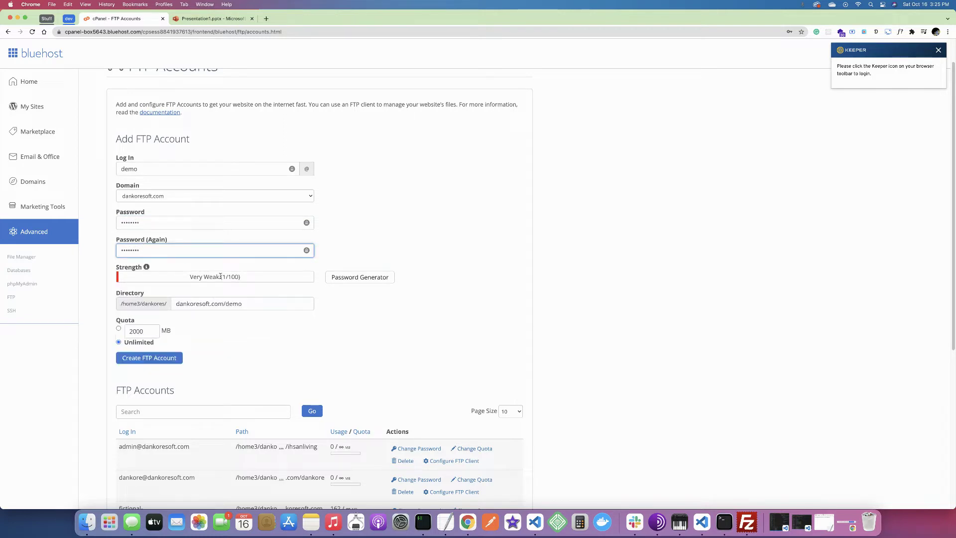
Step: Check the new FTP account's password strength rating and its directory path
left_click(380, 319)
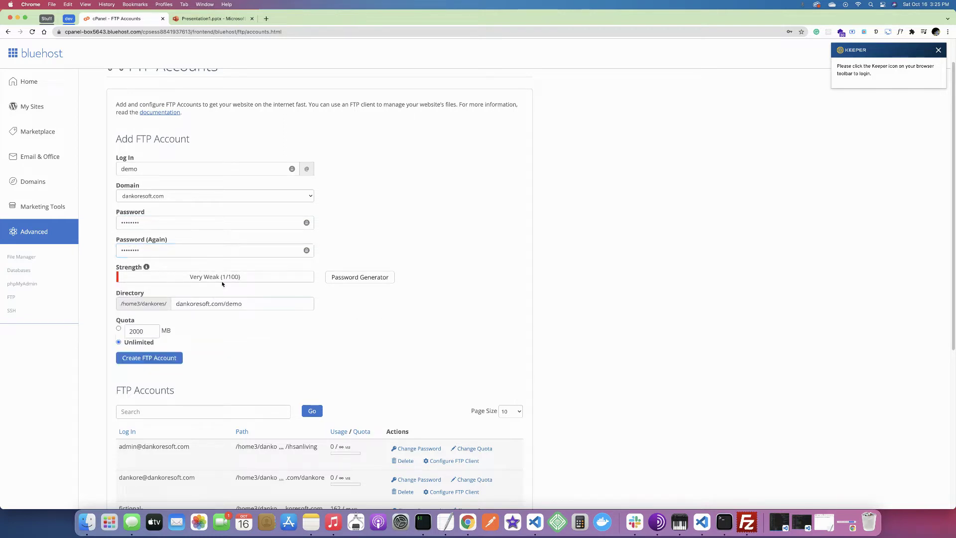
triple_click(191, 276)
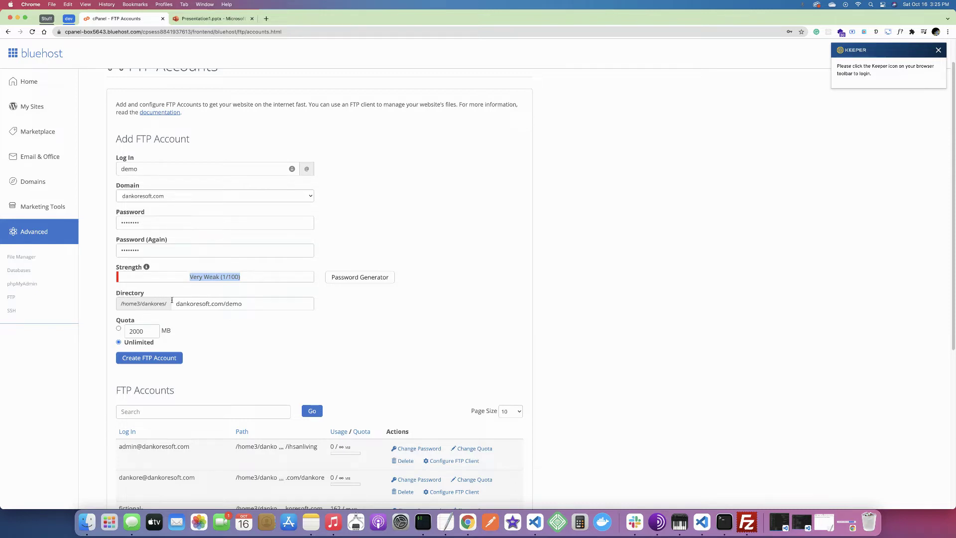
left_click_drag(248, 304, 176, 305)
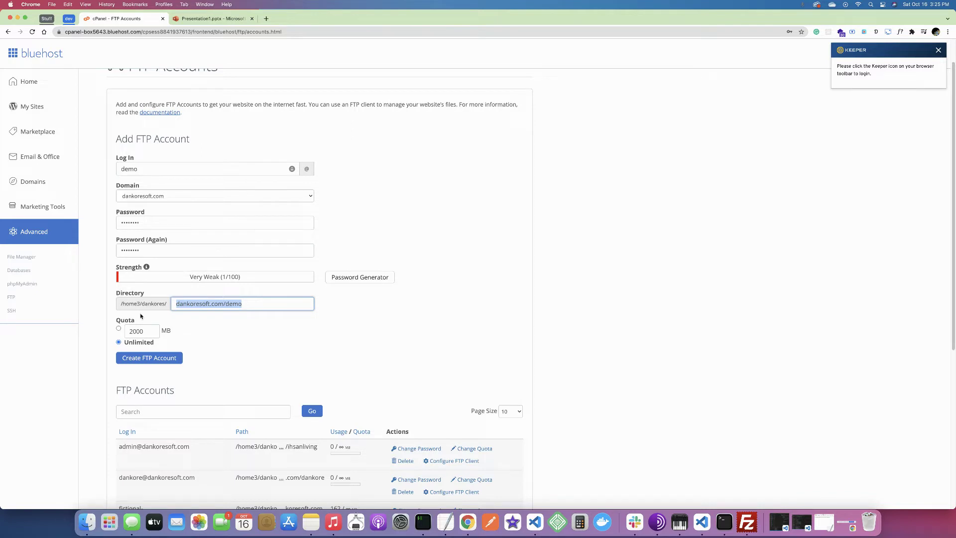
left_click(102, 312)
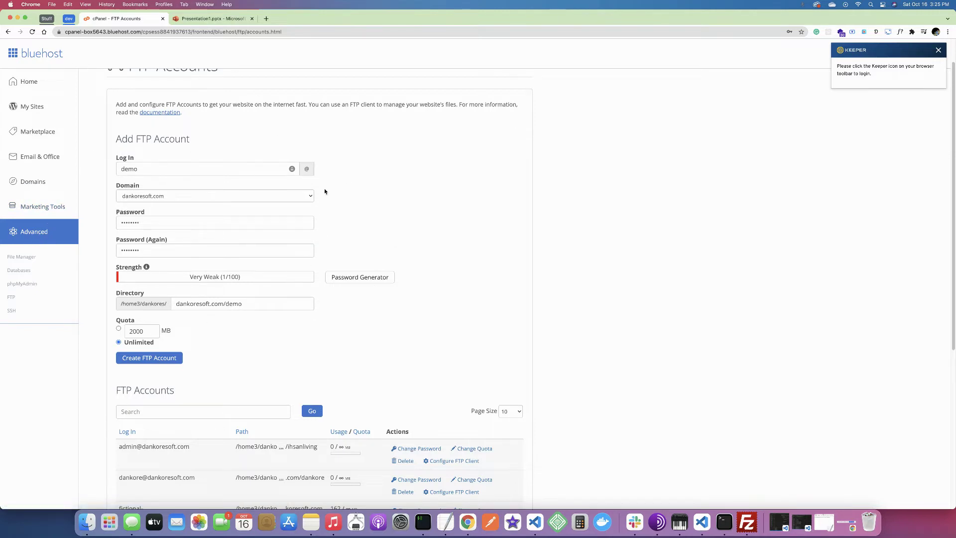
Step: Open the hosting File Manager in a new browser tab, closing the File Transfer Protocol presentation's tab
right_click(30, 257)
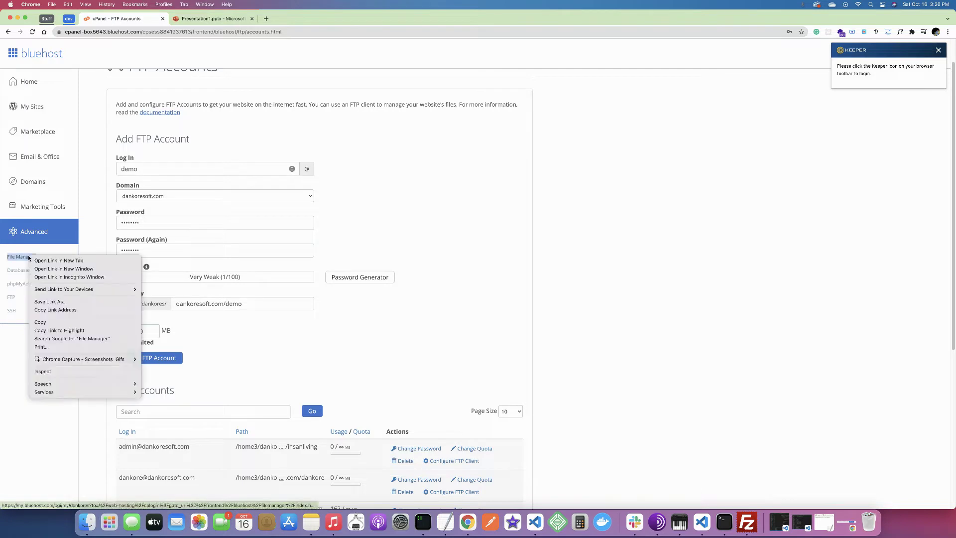
left_click(76, 261)
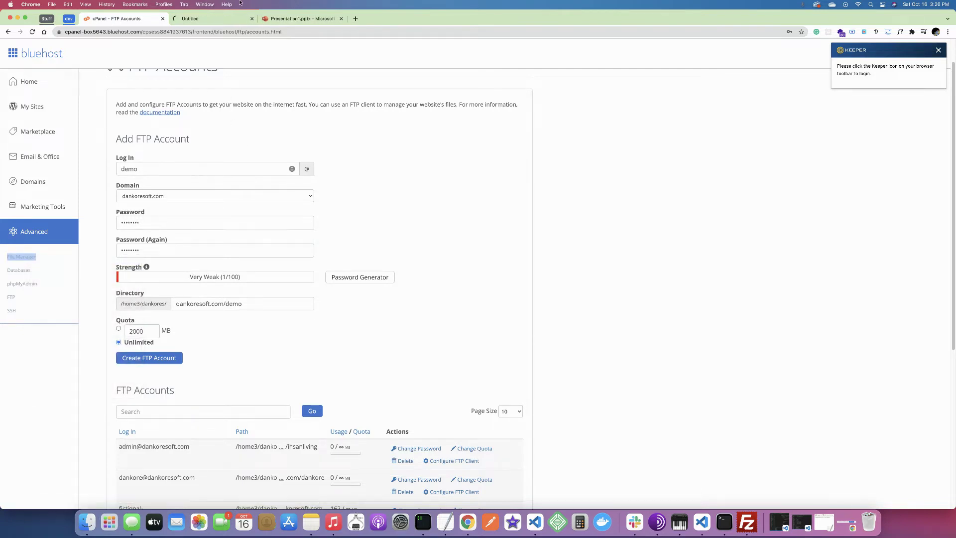
left_click(219, 19)
left_click(300, 20)
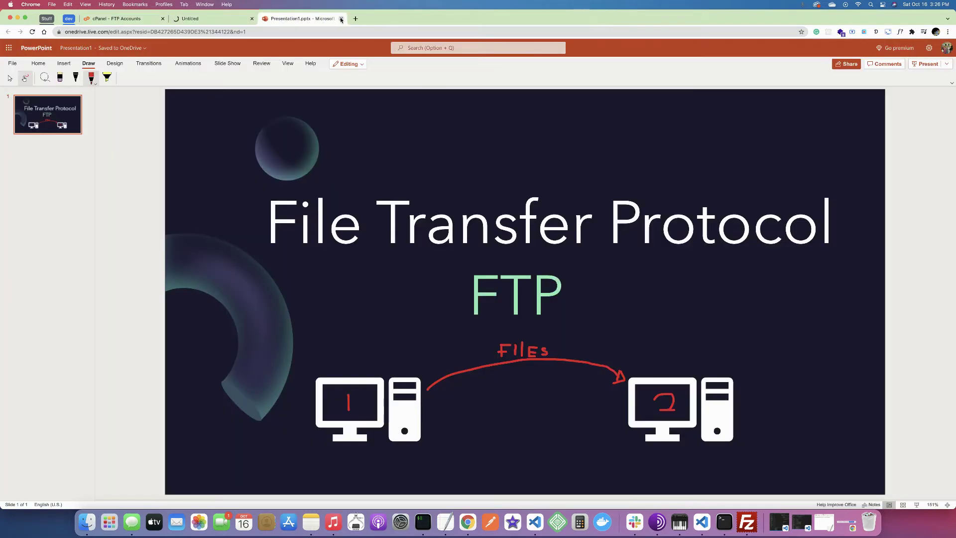
left_click(341, 19)
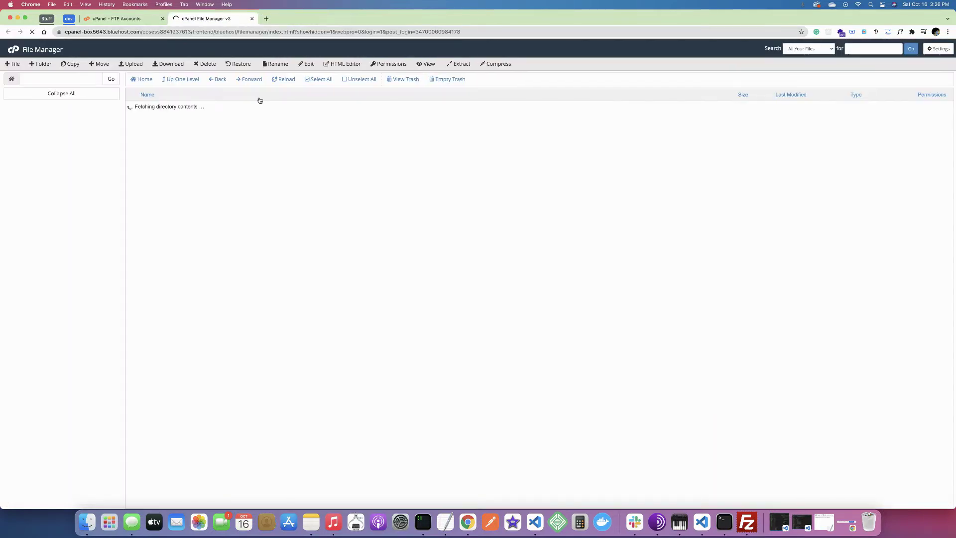
left_click(118, 18)
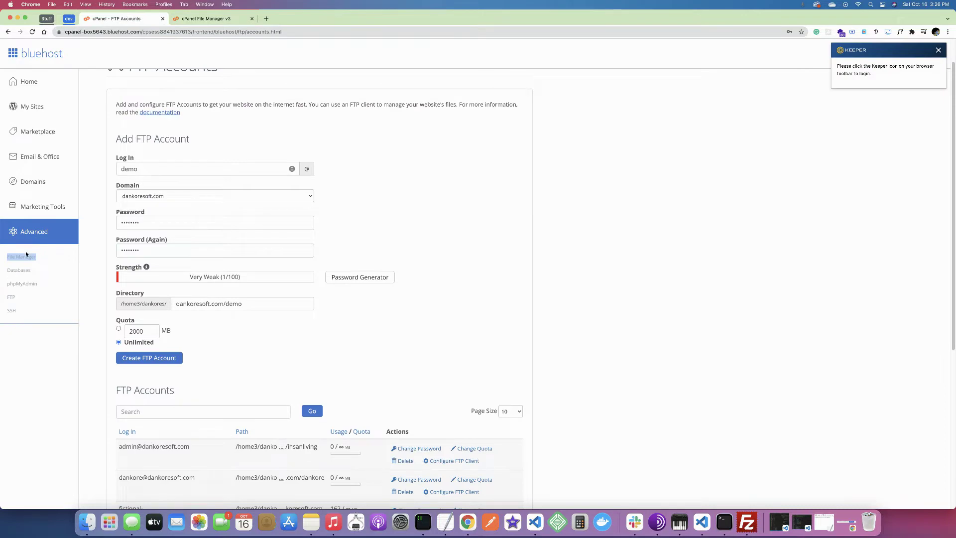
left_click(204, 18)
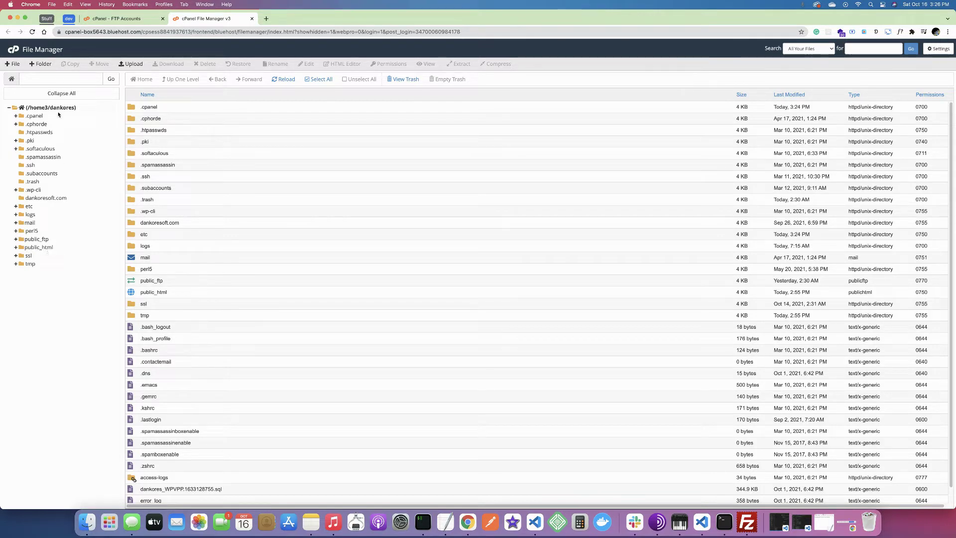
Step: Expand the public_html folder in the home directory tree and open it to view its contents
left_click(9, 108)
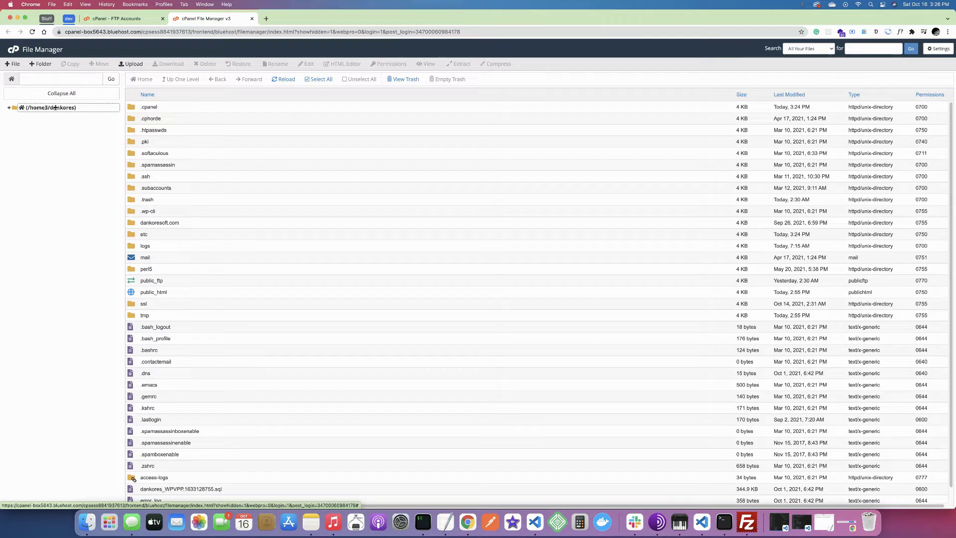
left_click(8, 108)
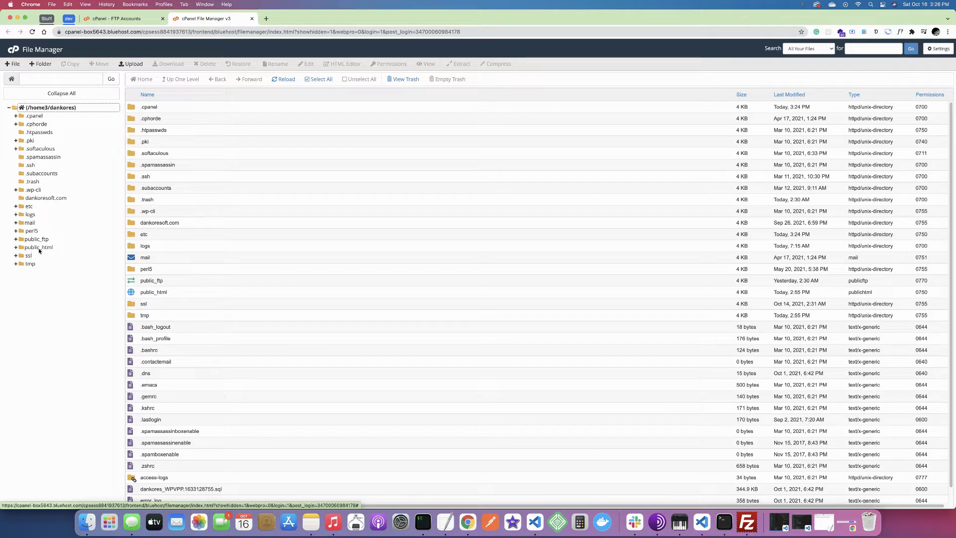
left_click(16, 248)
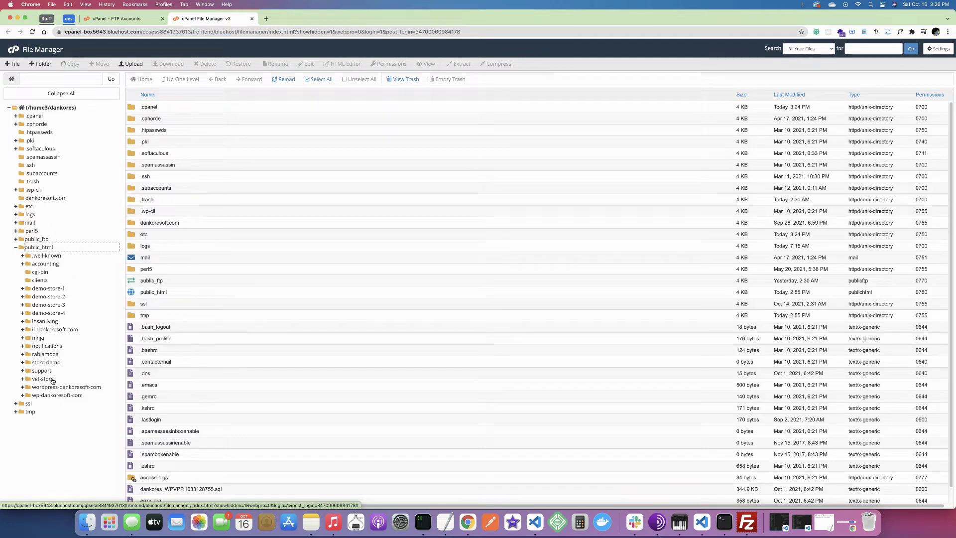
left_click(40, 248)
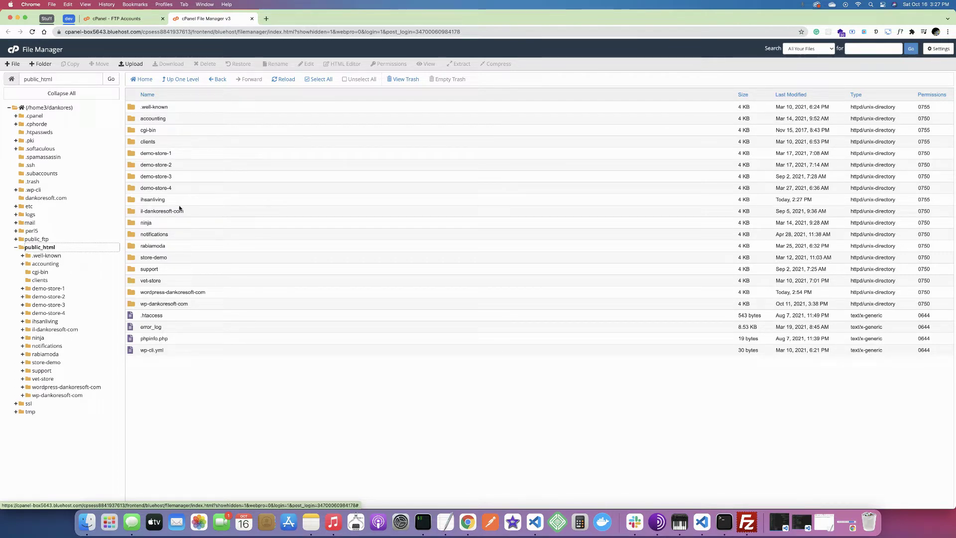
right_click(49, 250)
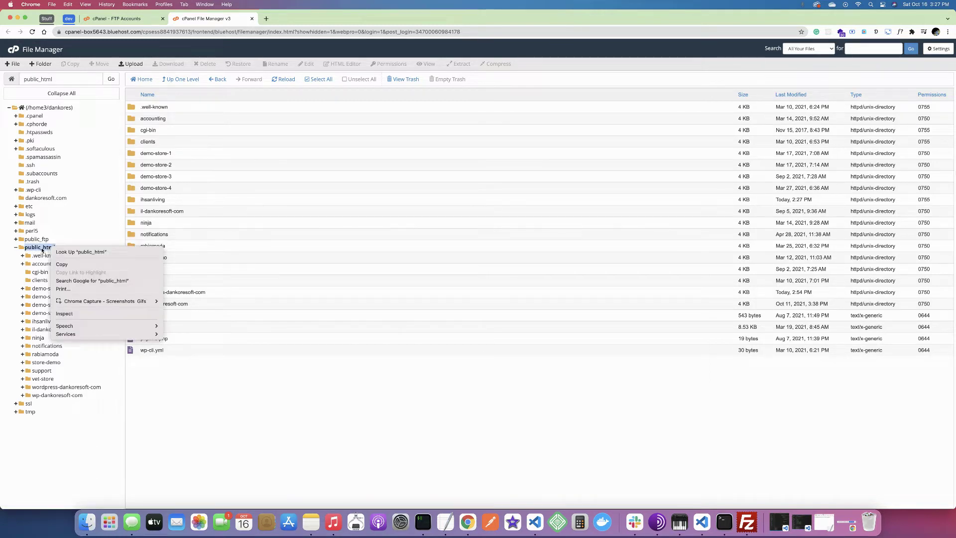
right_click(38, 249)
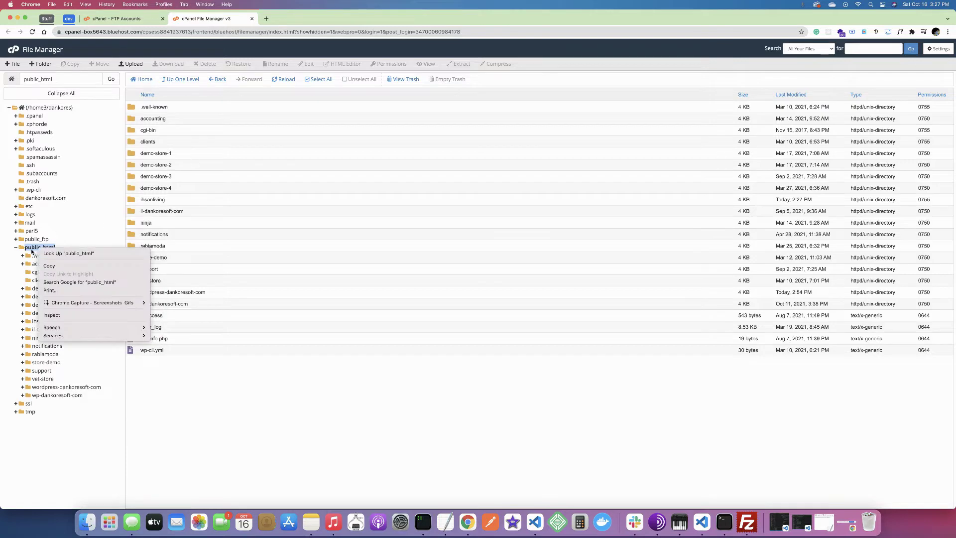
left_click(33, 249)
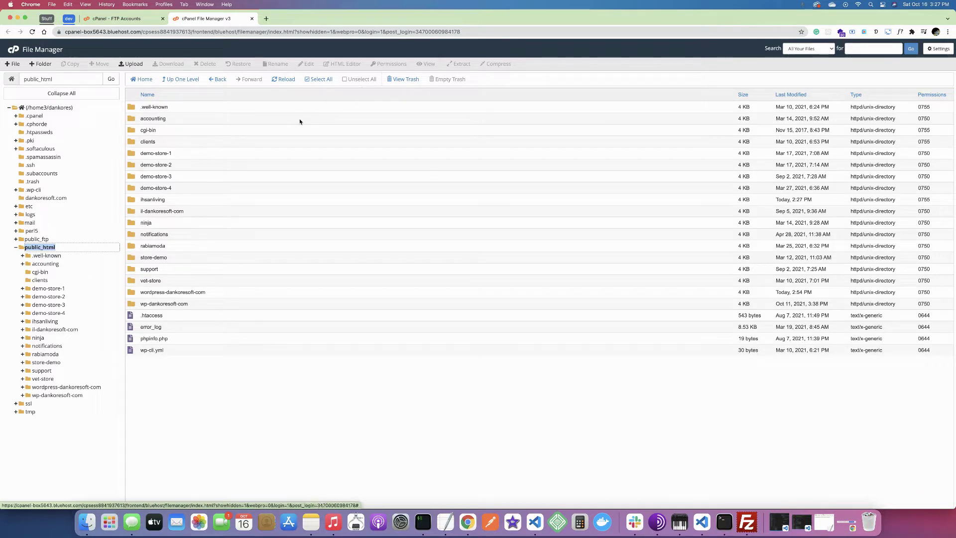
Step: Create a folder named demo-youtube inside public_html and open it from the directory tree
left_click(43, 64)
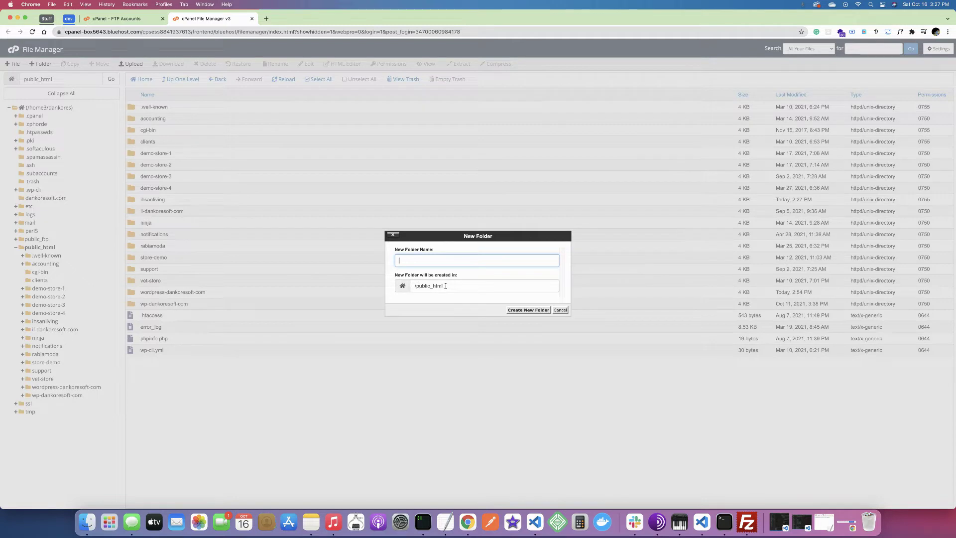
type("demo-youtube")
left_click(447, 285)
left_click_drag(439, 286, 415, 286)
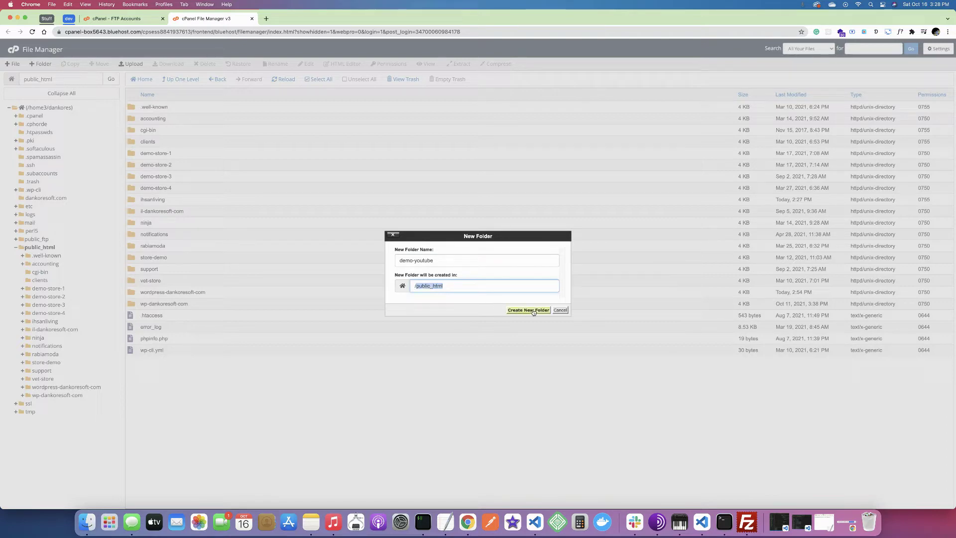
left_click(535, 311)
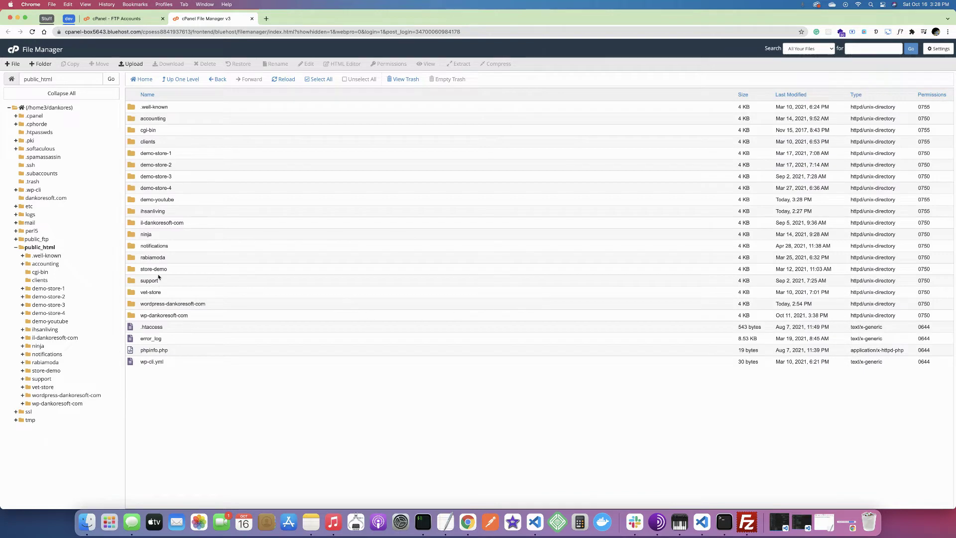
left_click(48, 322)
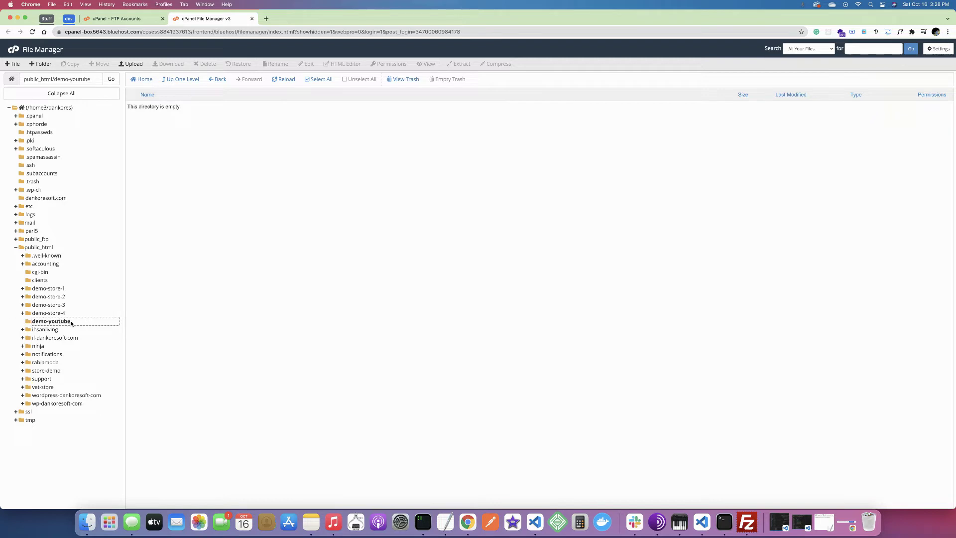
Step: Return to the Add FTP Account form and clear the suggested path after the fixed home directory prefix
left_click(126, 20)
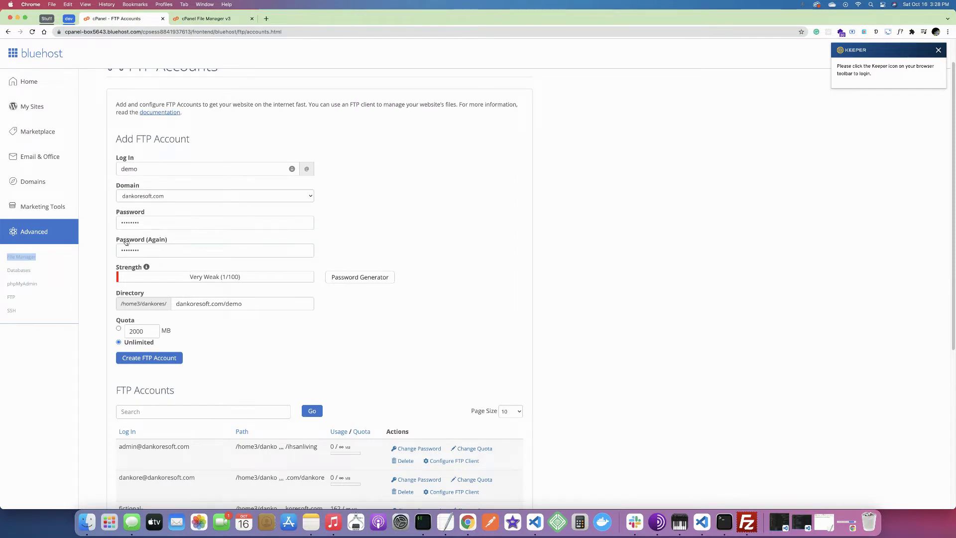
left_click(204, 19)
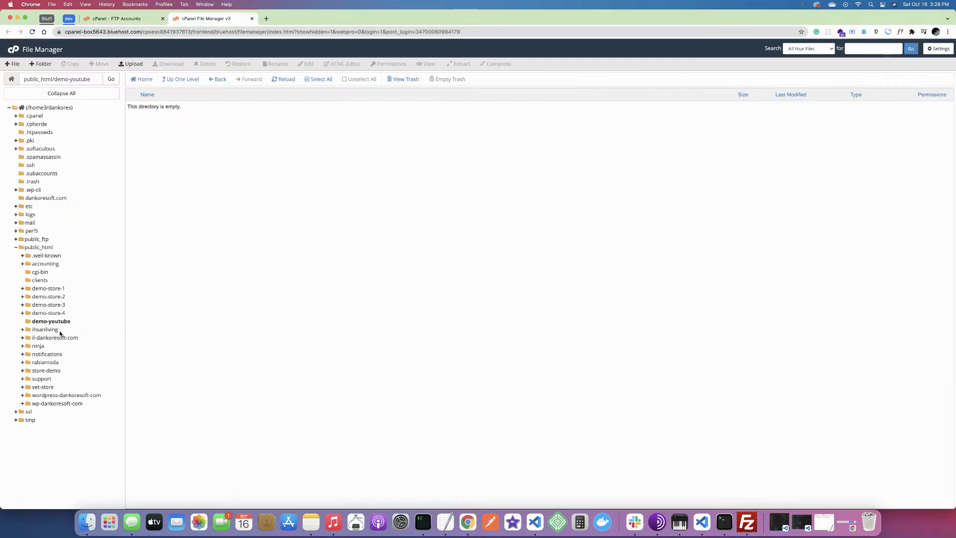
left_click(122, 20)
left_click(248, 306)
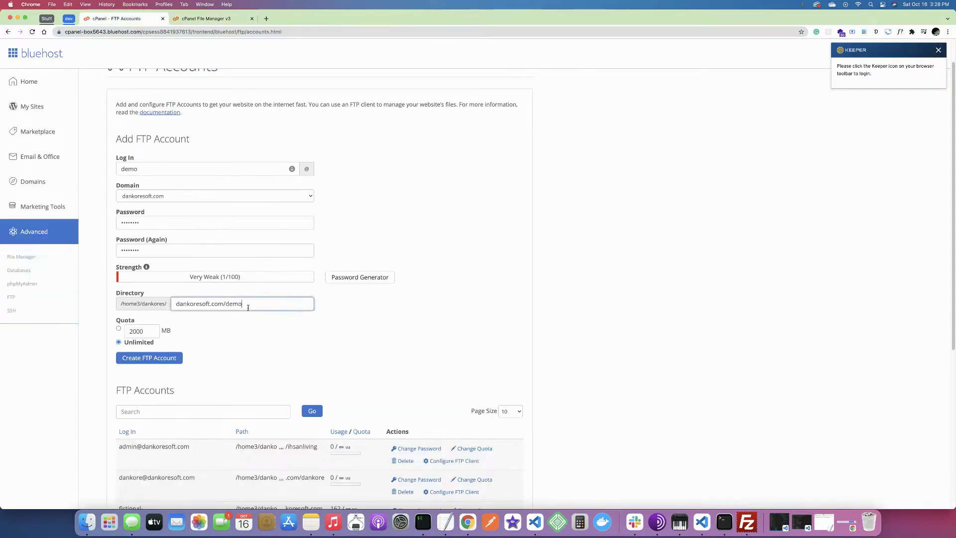
key("BackSpace")
key("BackSpace")
key("BackSpace")
key("BackSpace")
key("BackSpace")
key("BackSpace")
key("BackSpace")
key("BackSpace")
key("BackSpace")
key("BackSpace")
key("BackSpace")
key("BackSpace")
key("BackSpace")
key("BackSpace")
key("BackSpace")
key("BackSpace")
key("BackSpace")
key("BackSpace")
Step: Compare the form's fixed home directory prefix with the home folder in File Manager, and open public_html there
left_click(121, 304)
left_click_drag(121, 303, 168, 304)
left_click(167, 305)
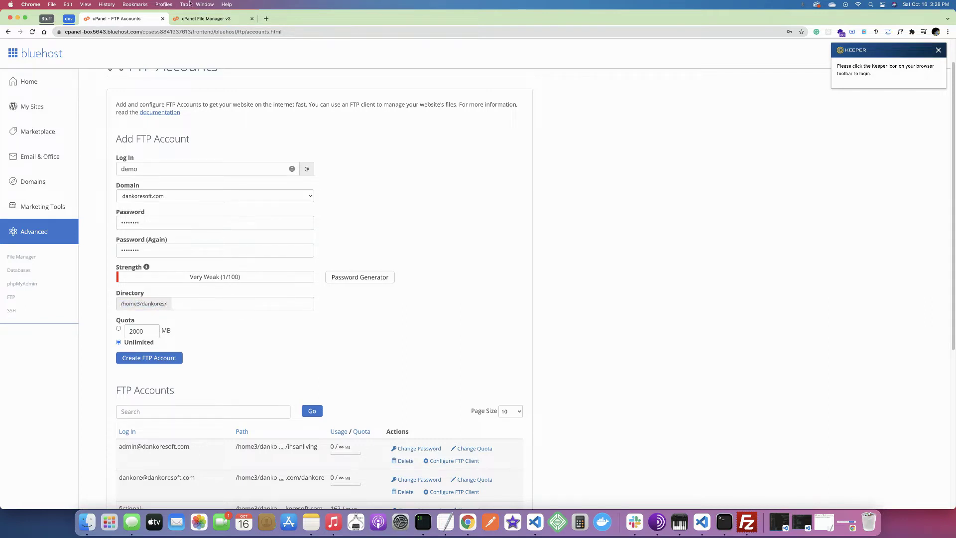
left_click(192, 20)
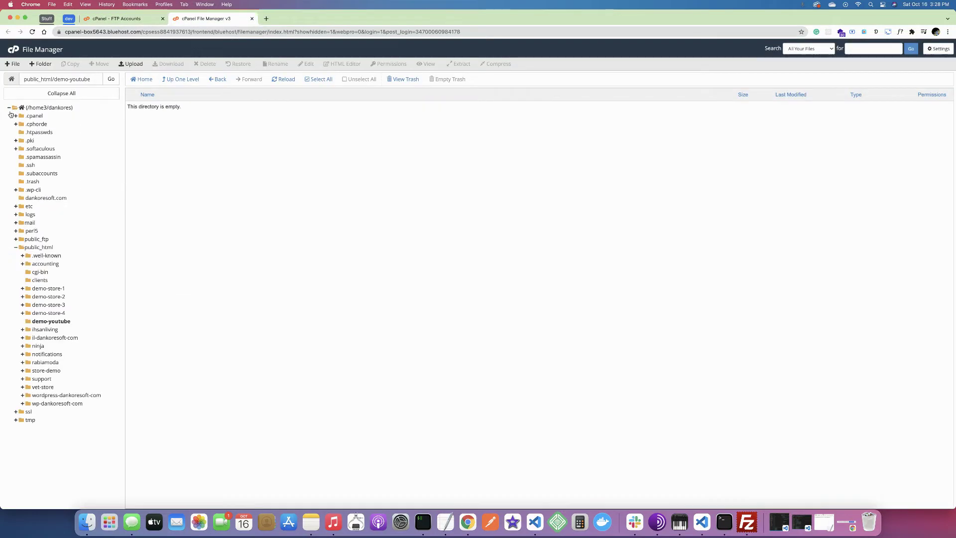
left_click(9, 107)
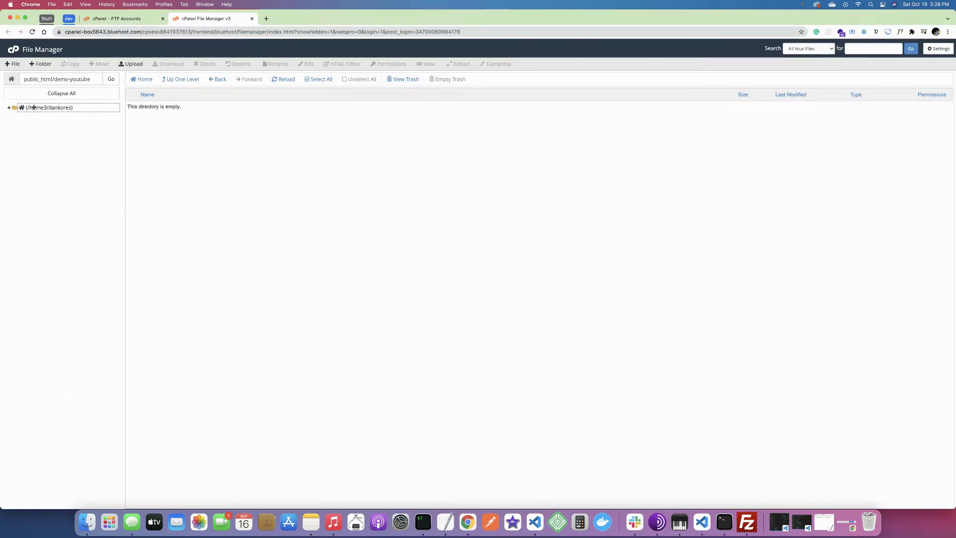
left_click(9, 107)
left_click(21, 248)
left_click(16, 247)
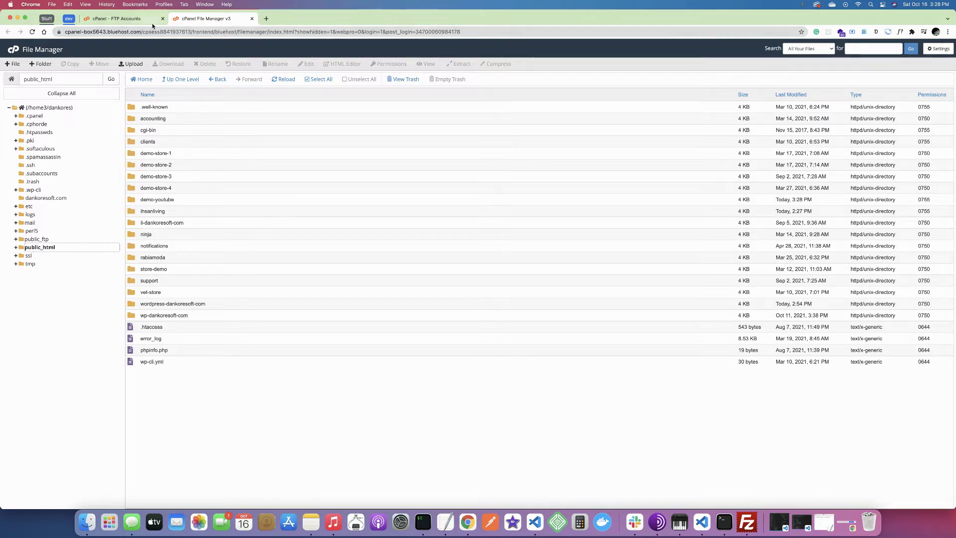
Step: Set the new FTP account's directory to public_html/demo-youtube, picking the suggested path
left_click(133, 20)
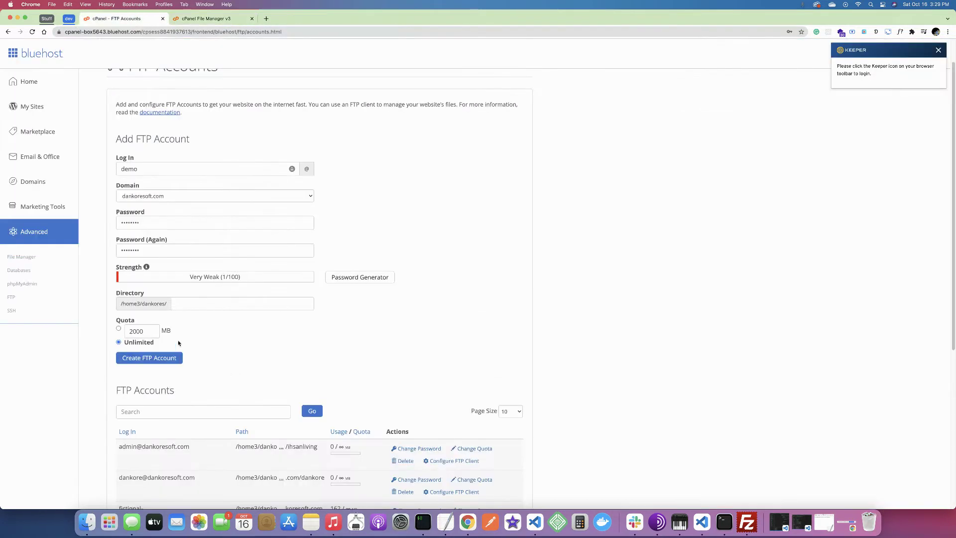
left_click(190, 306)
type("public_")
left_click(189, 316)
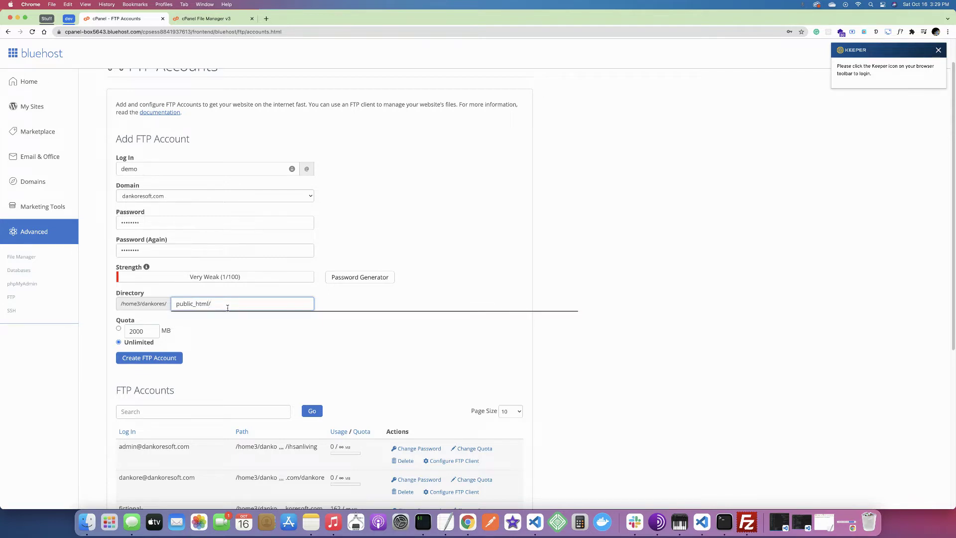
type("demo")
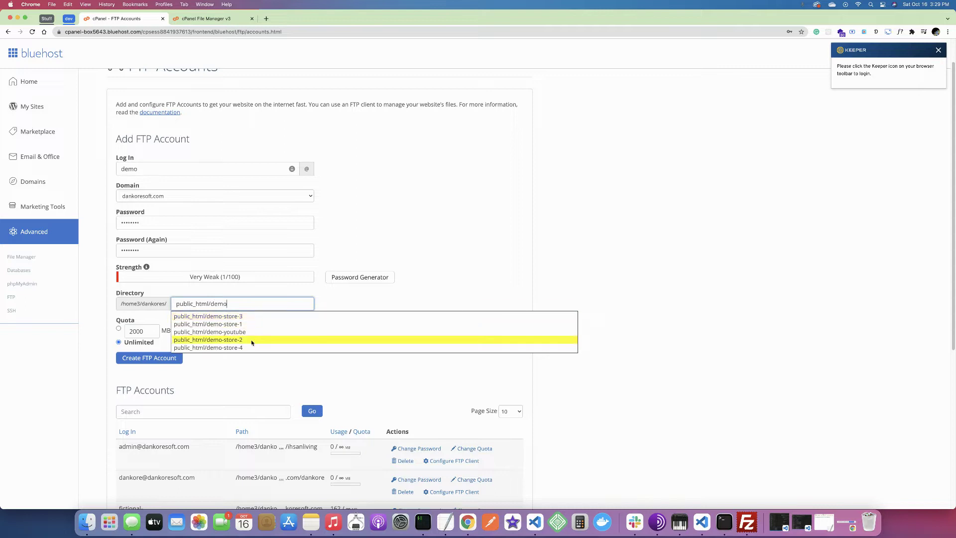
left_click(231, 332)
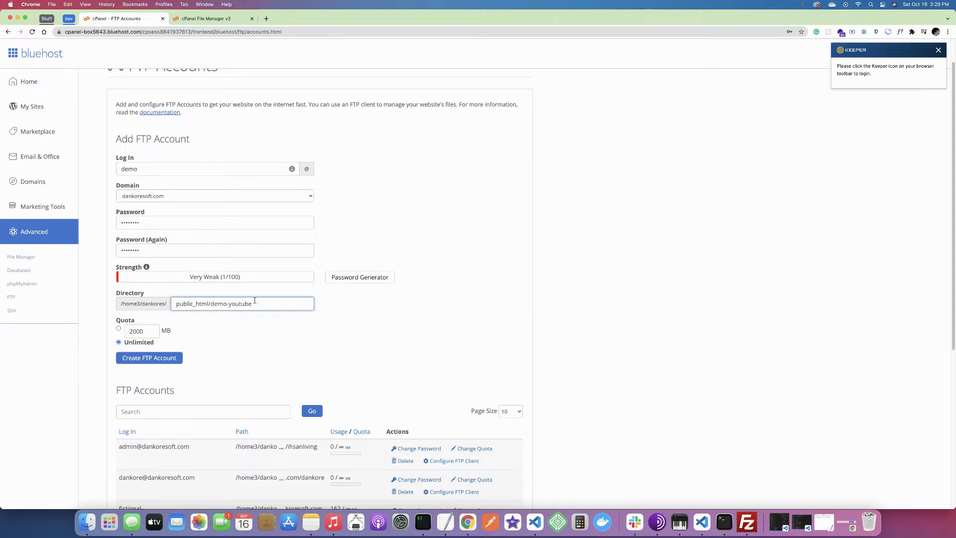
left_click_drag(251, 304, 169, 305)
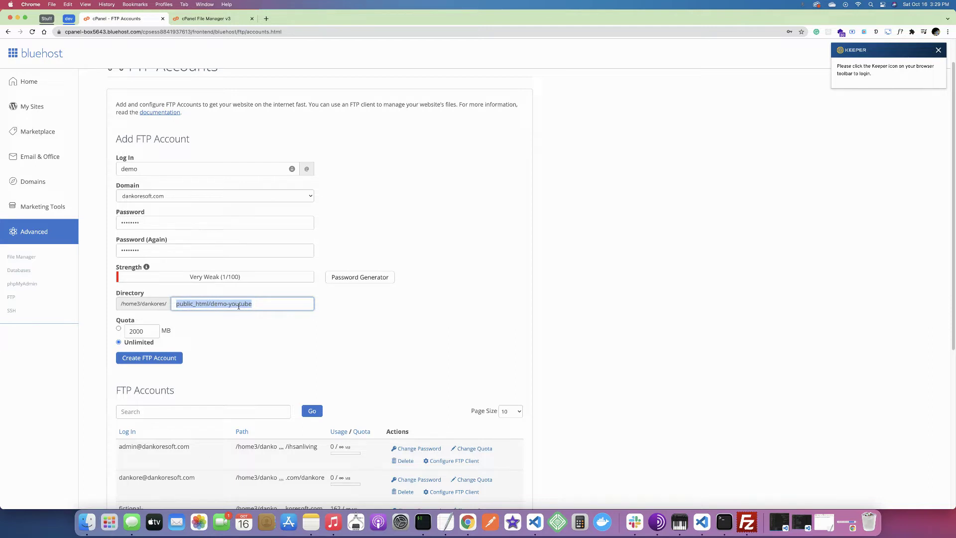
Step: Choose an Unlimited quota and create the FTP account
left_click(119, 328)
left_click(119, 343)
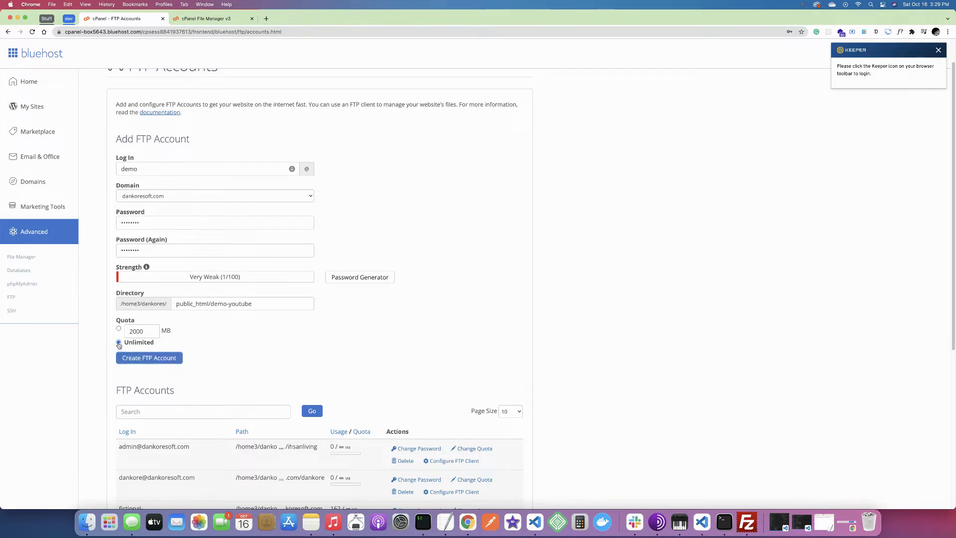
left_click(158, 359)
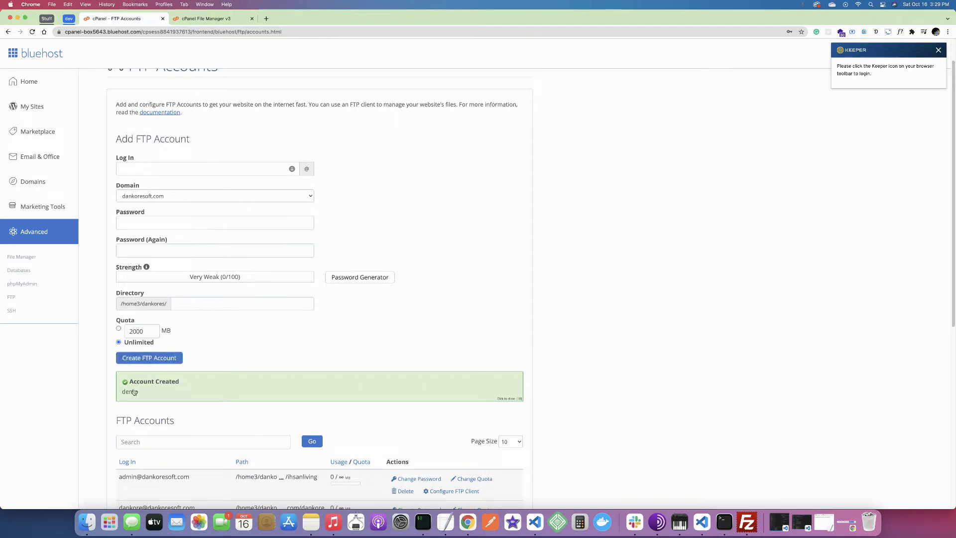
Step: Locate the new demo account in the FTP Accounts list and highlight its login name
scroll(174, 384, "down", 1)
scroll(174, 385, "down", 5)
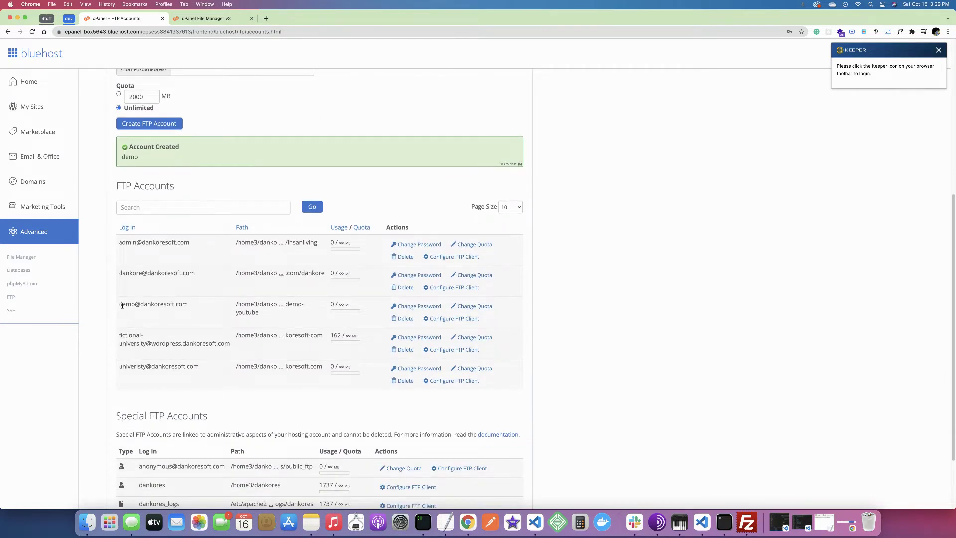
left_click_drag(122, 305, 187, 303)
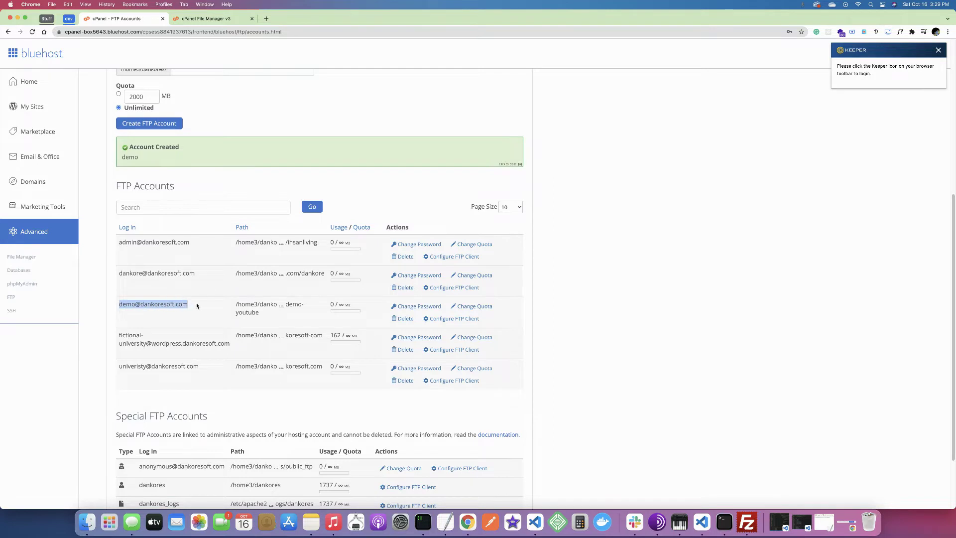
left_click(163, 312)
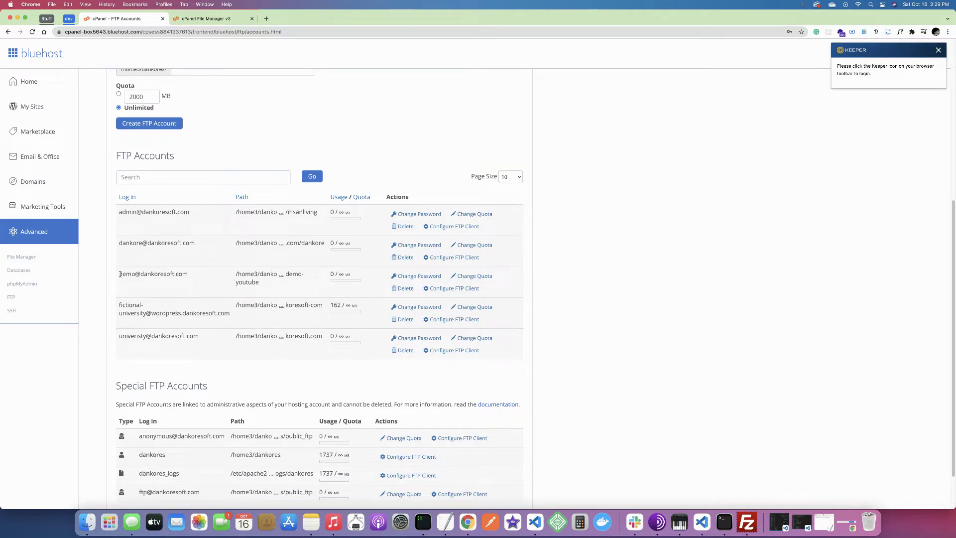
left_click_drag(120, 274, 185, 269)
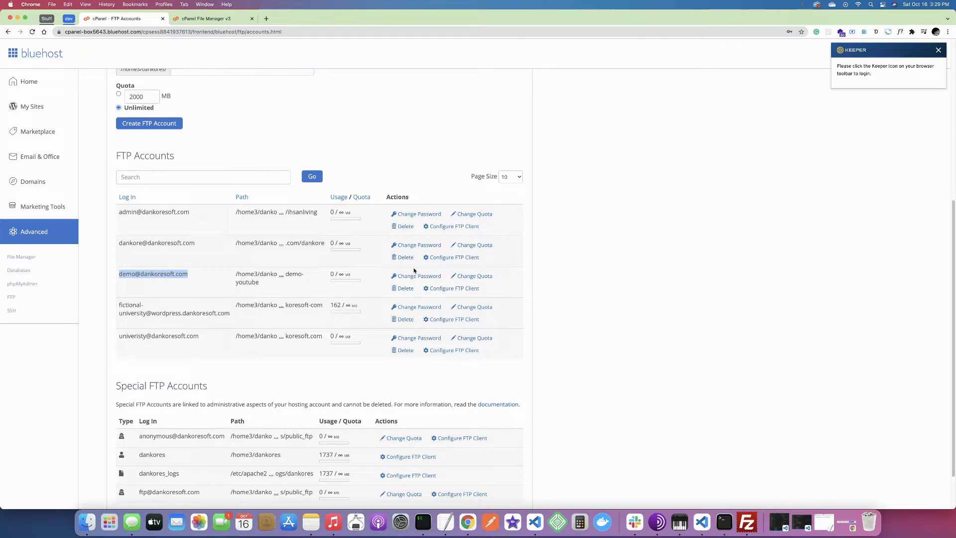
Step: Display the demo account's FTP client configuration and copy its FTP server address, ftp.dankoresoft.com
left_click(461, 291)
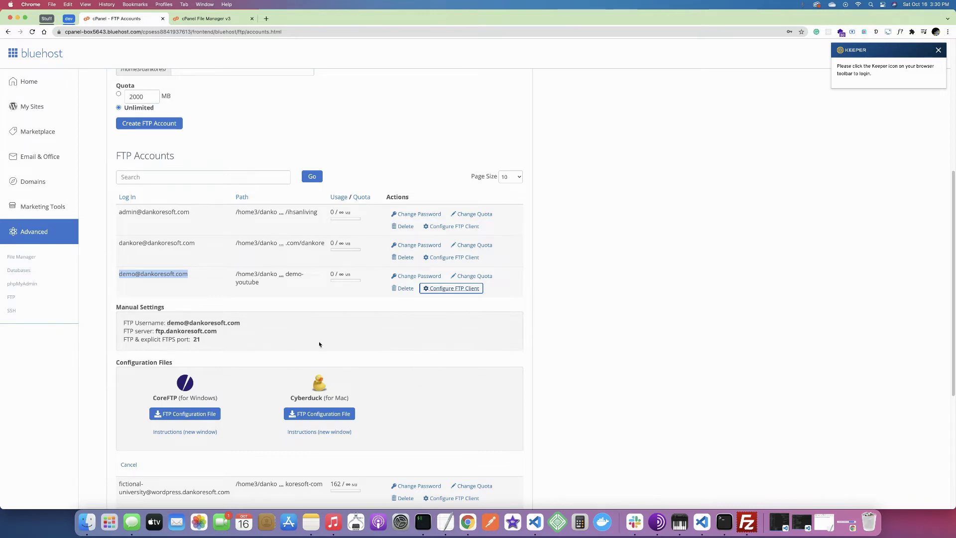
mouse_move(155, 331)
left_mouse_down()
mouse_move(166, 330)
mouse_move(136, 331)
mouse_move(149, 331)
left_mouse_up()
left_click(150, 332)
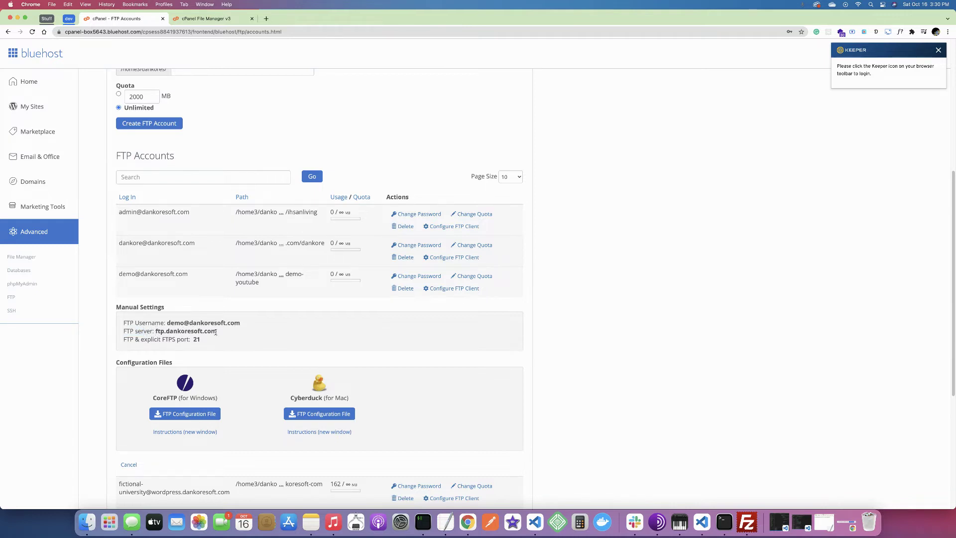
left_click_drag(217, 332, 156, 333)
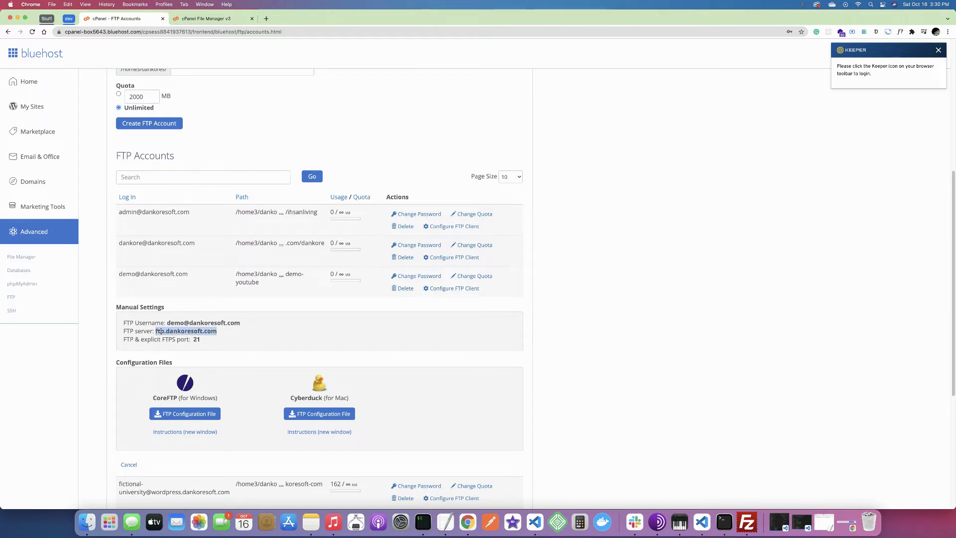
right_click(161, 331)
left_click(187, 350)
right_click(193, 331)
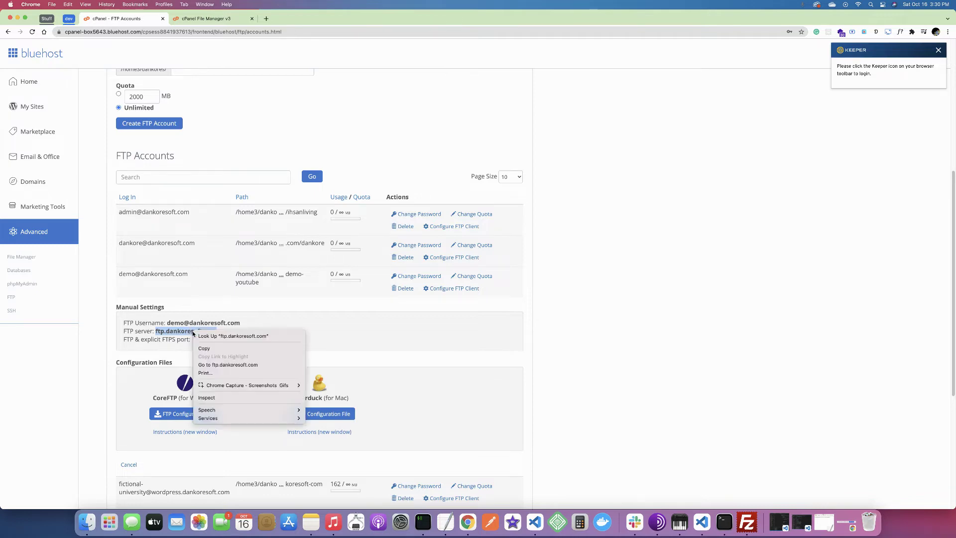
left_click(211, 349)
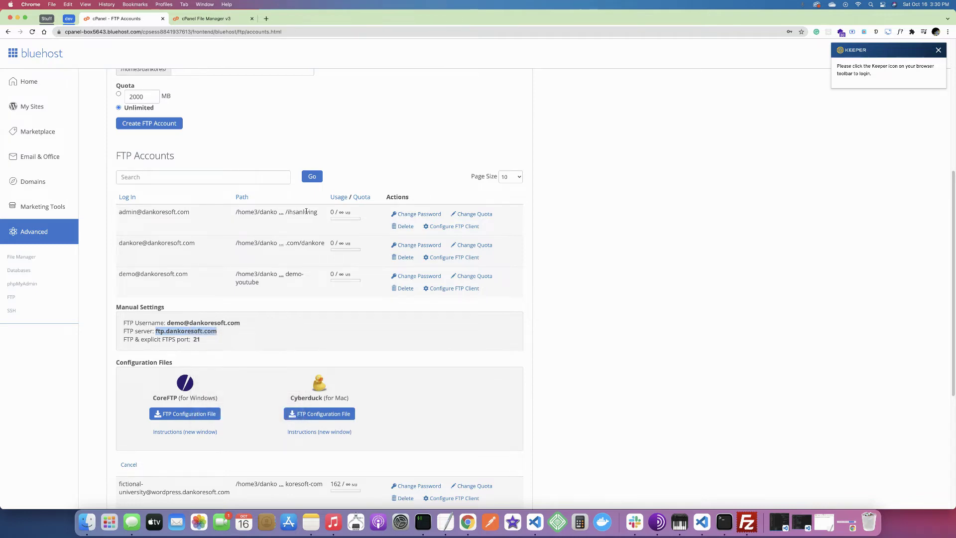
Step: Switch to FileZilla and dismiss the Site Manager without saving or connecting
left_click(208, 21)
left_click(131, 19)
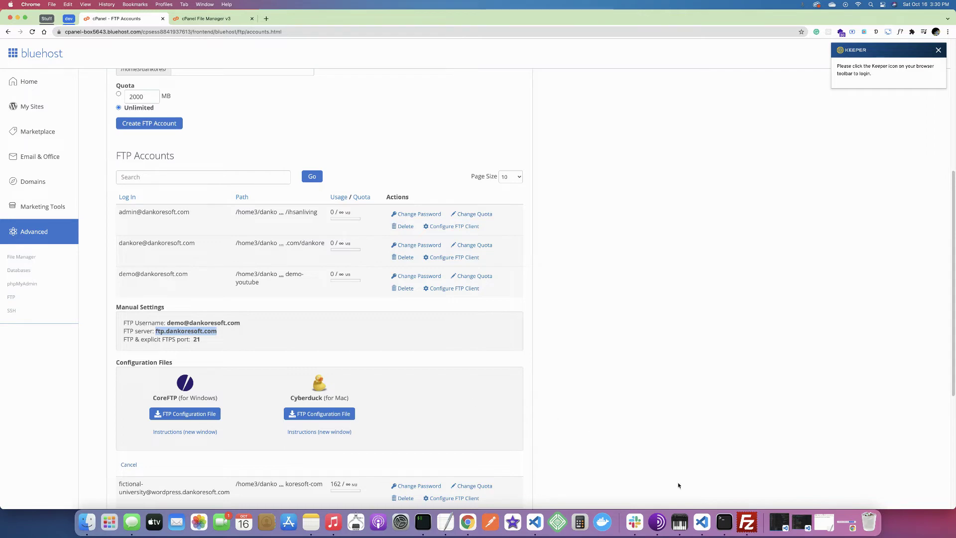
left_click(748, 522)
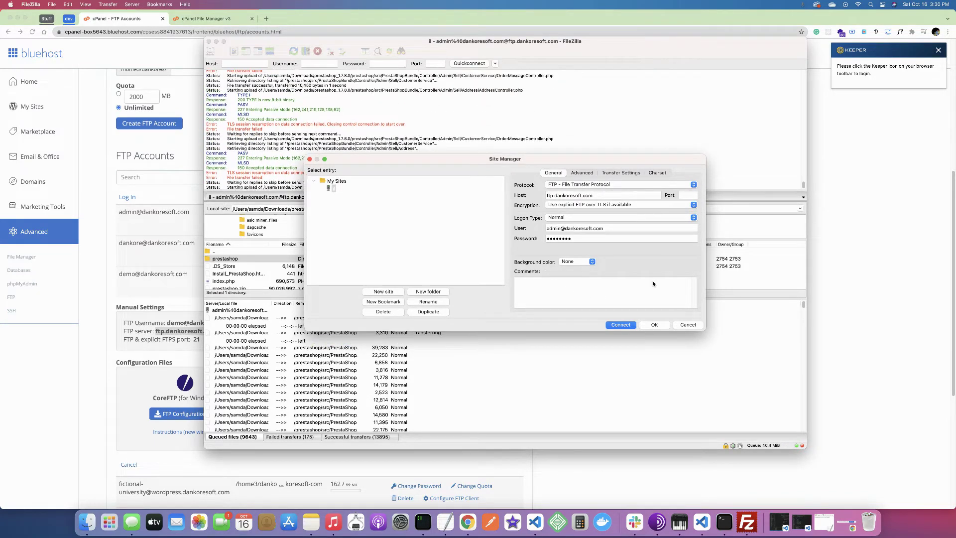
left_click(681, 326)
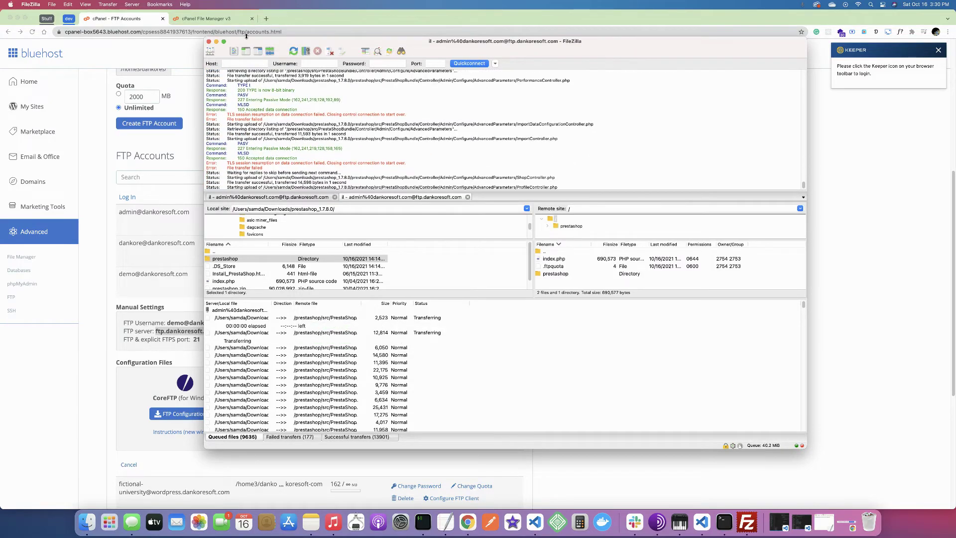
Step: Reposition the FileZilla window and view the failed transfers of the PrestaShop upload
left_click_drag(252, 41, 234, 58)
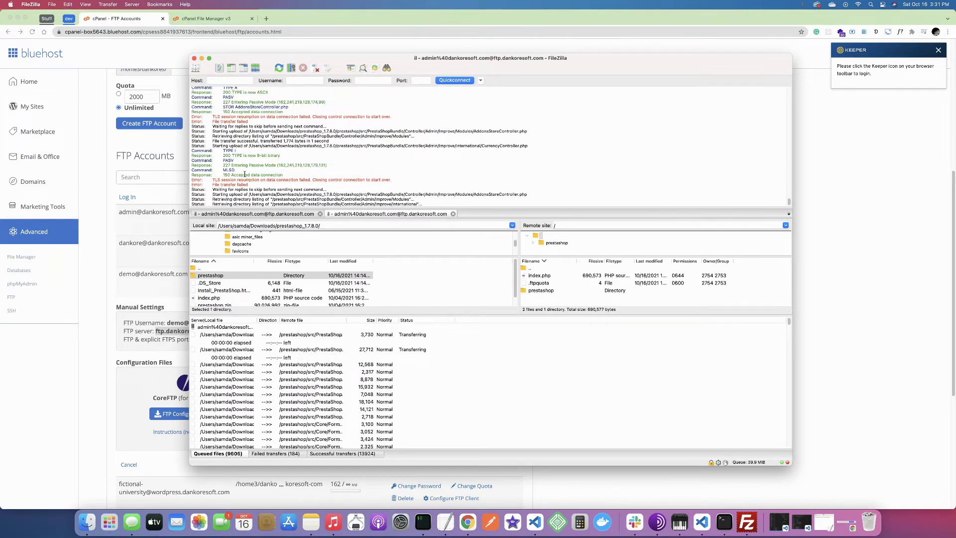
left_click(289, 455)
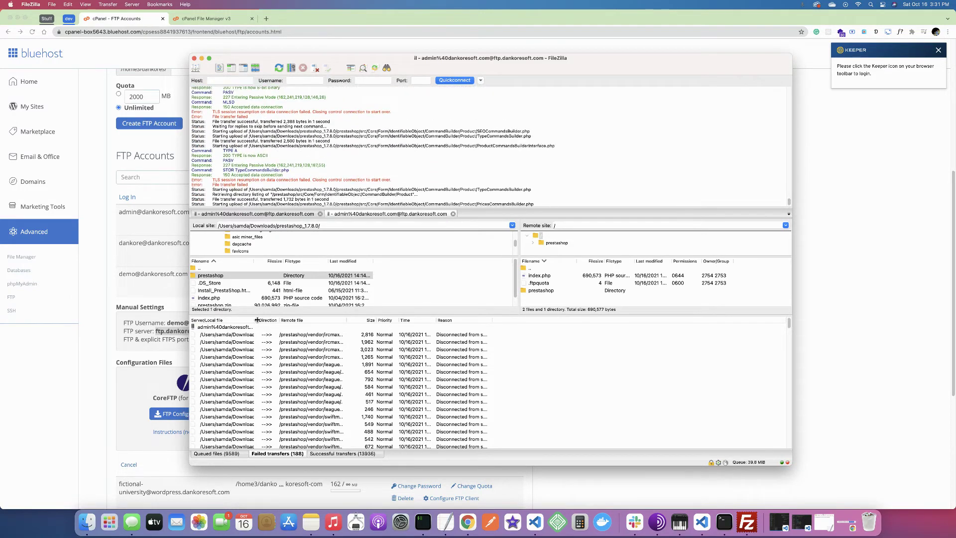
Step: Widen the Server/Local file column of the transfer list and display the queued files
left_click_drag(447, 350, 316, 361)
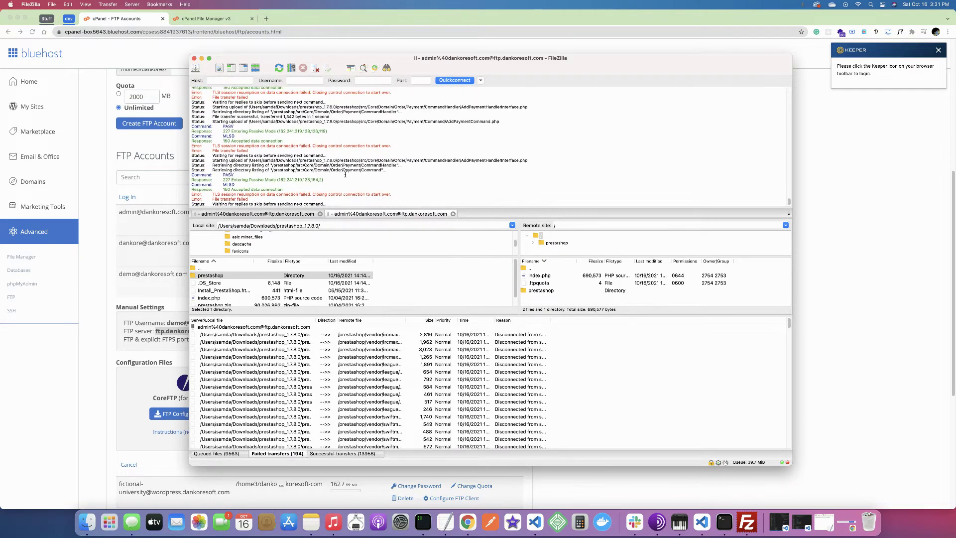
left_click(233, 454)
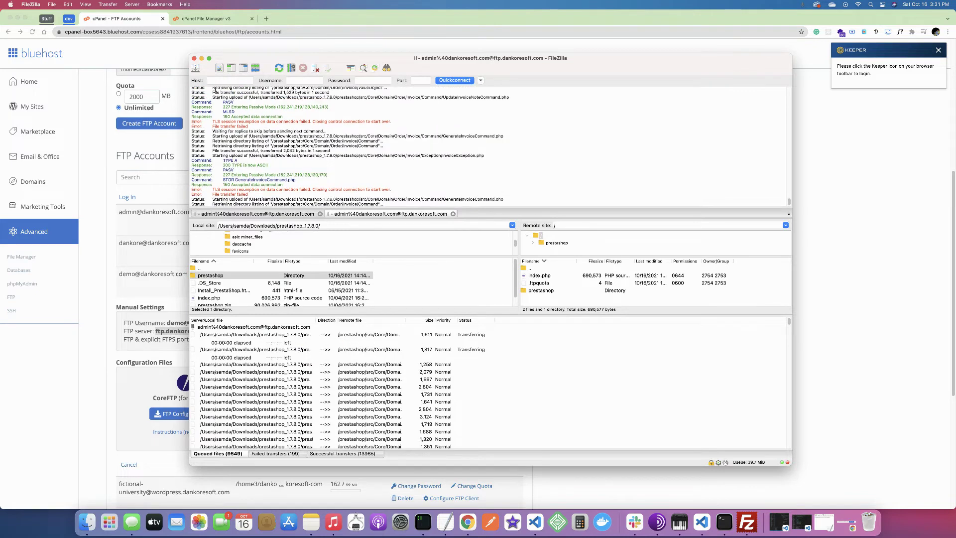
Step: Connect to the saved ftp.dankoresoft.com site in the current tab, aborting the previous connection
left_click(196, 69)
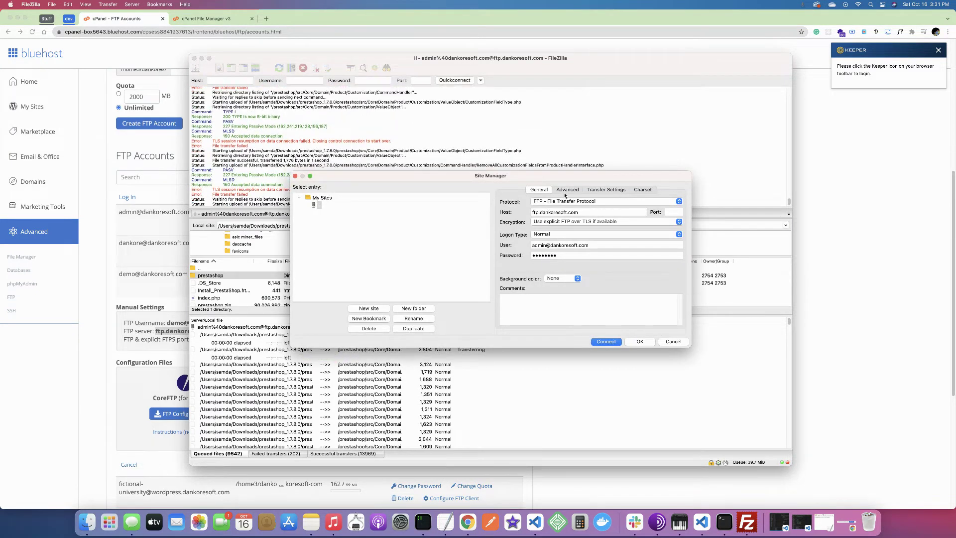
left_click(611, 343)
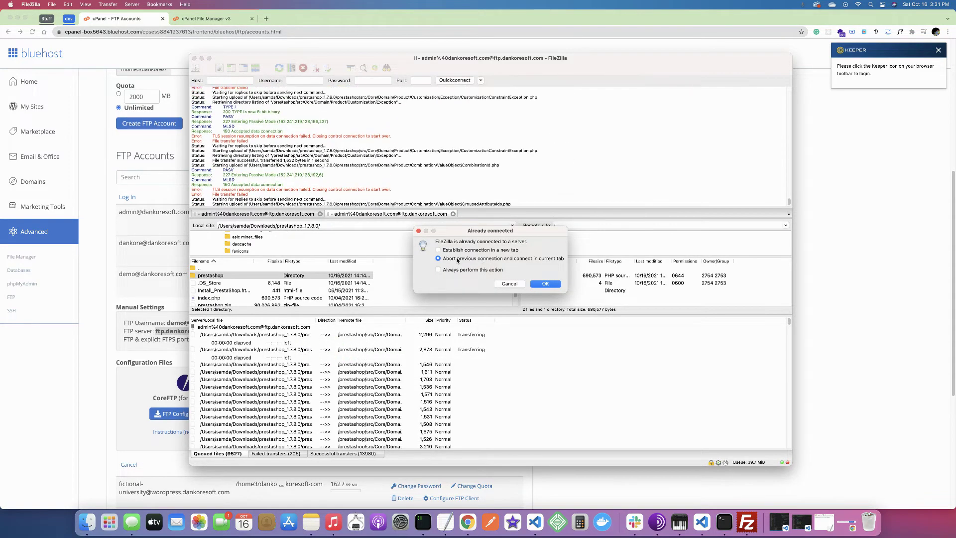
left_click(546, 284)
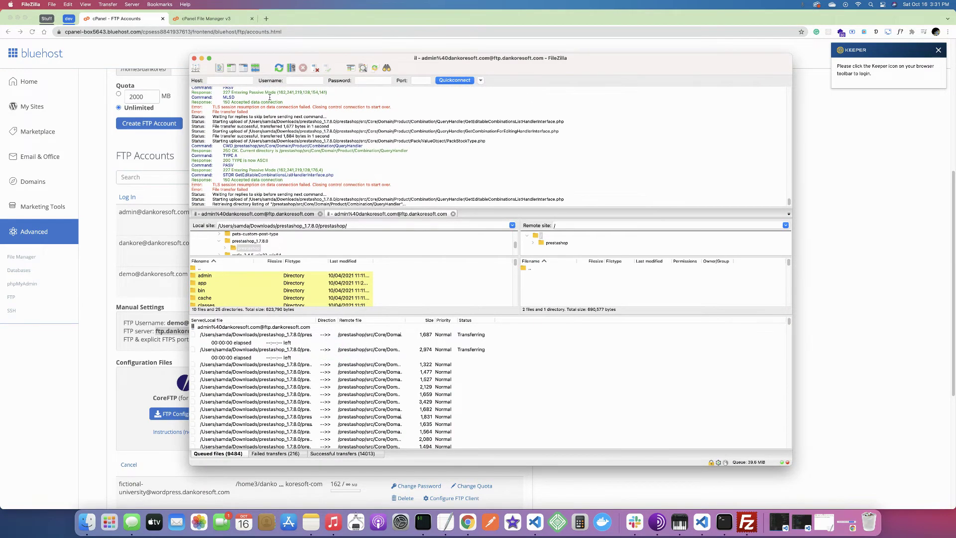
Step: Disconnect the current tab from the server and close that tab, leaving the Site Manager unchanged
left_click(313, 68)
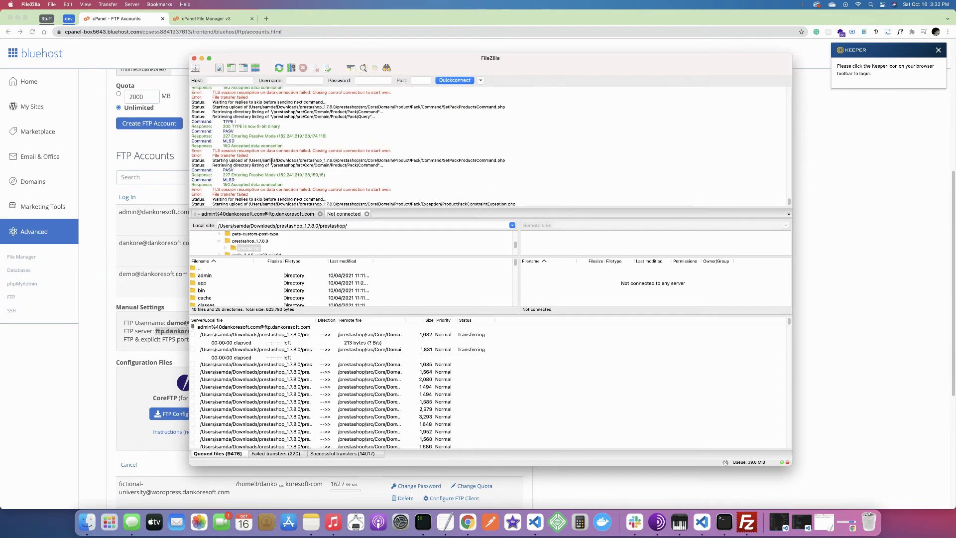
key("super+s")
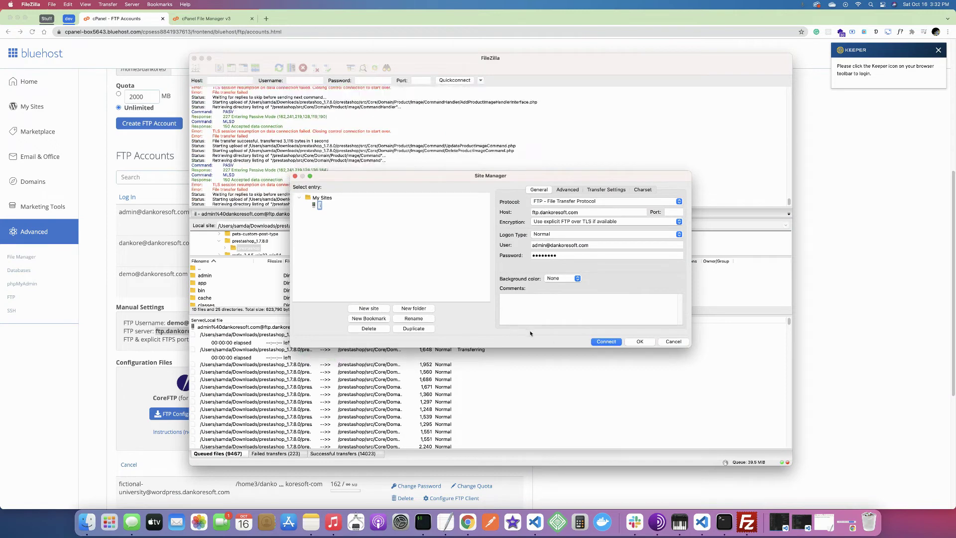
left_click(670, 341)
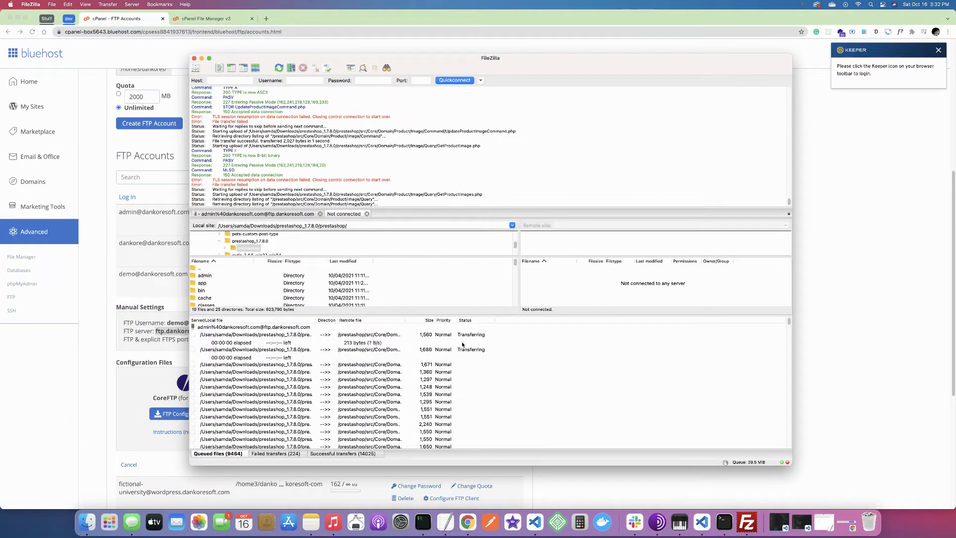
left_click(367, 214)
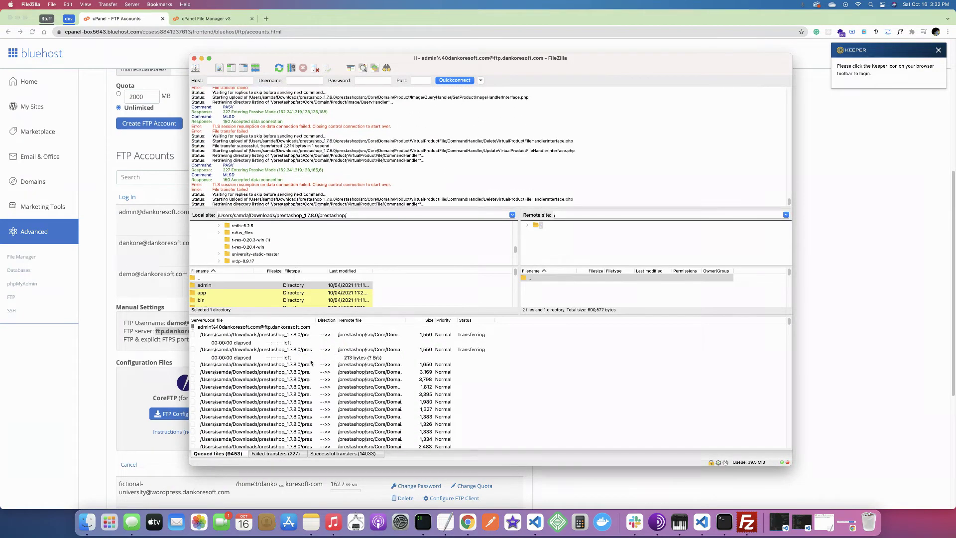
right_click(257, 168)
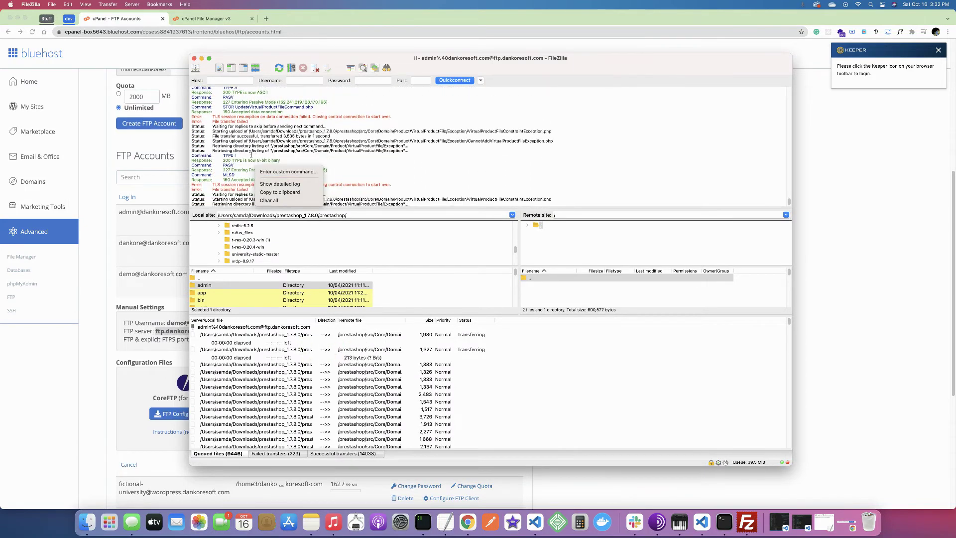
right_click(265, 90)
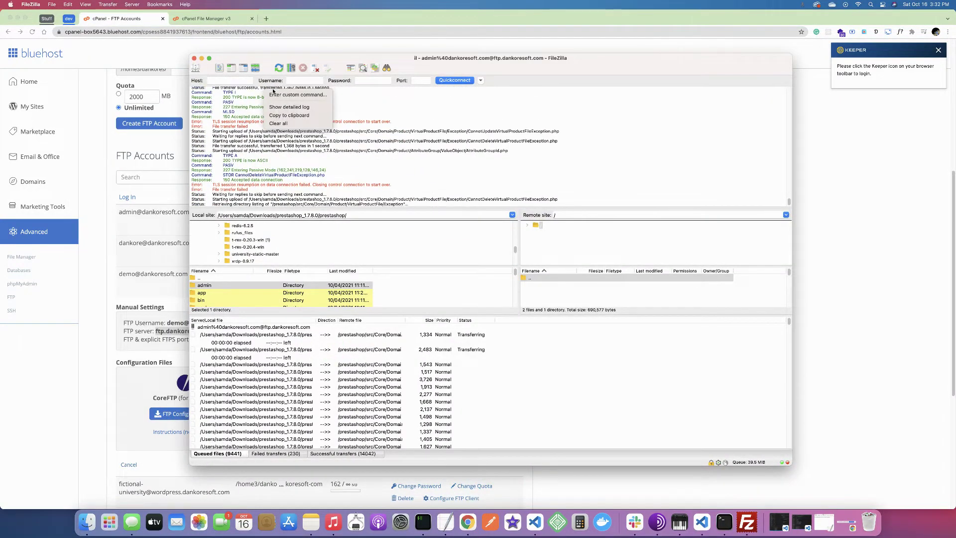
left_click(281, 74)
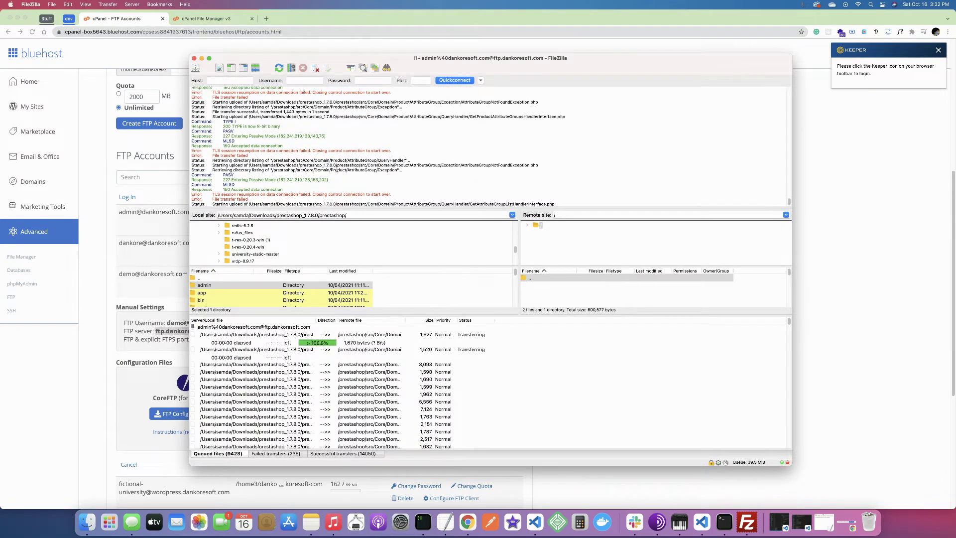
left_click(195, 67)
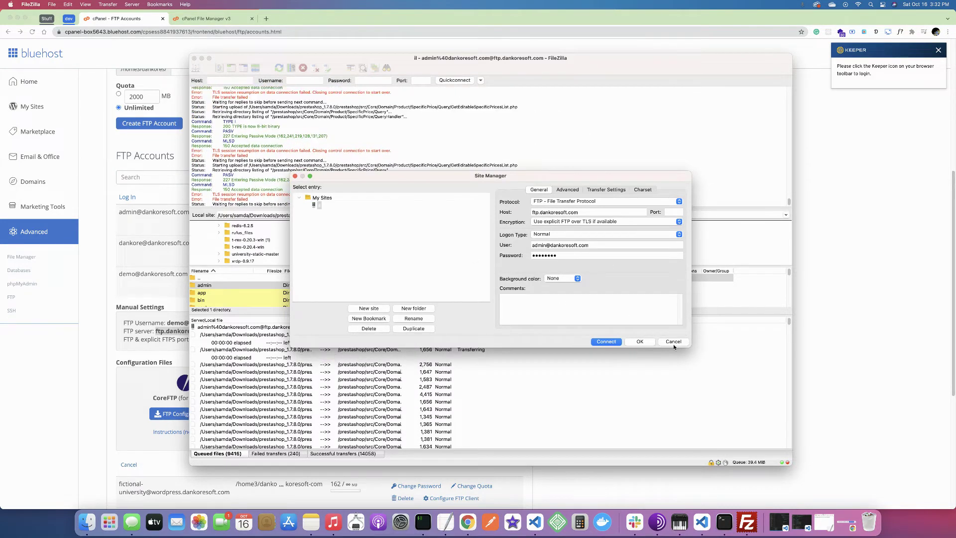
left_click(640, 342)
Step: Stop all running transfers and remove every file from the upload queue
right_click(325, 352)
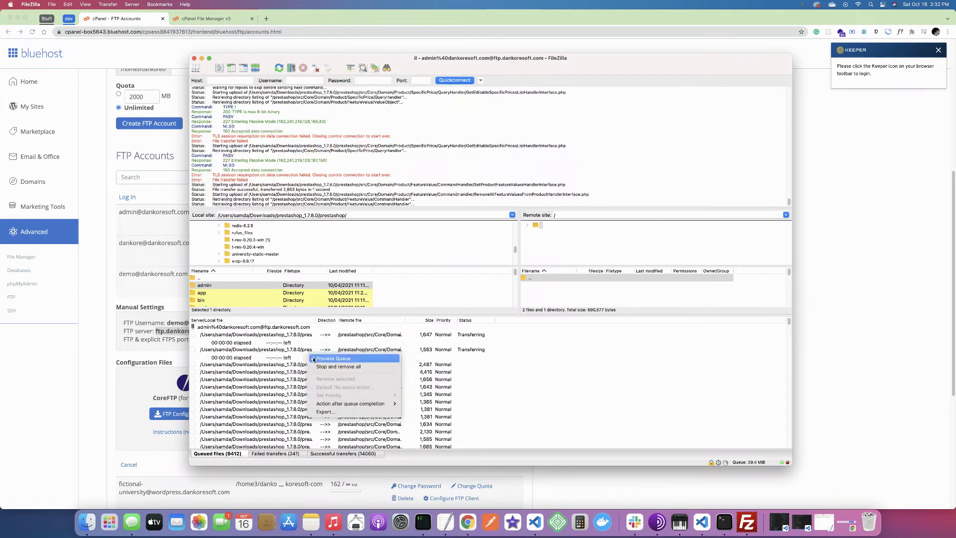
right_click(289, 370)
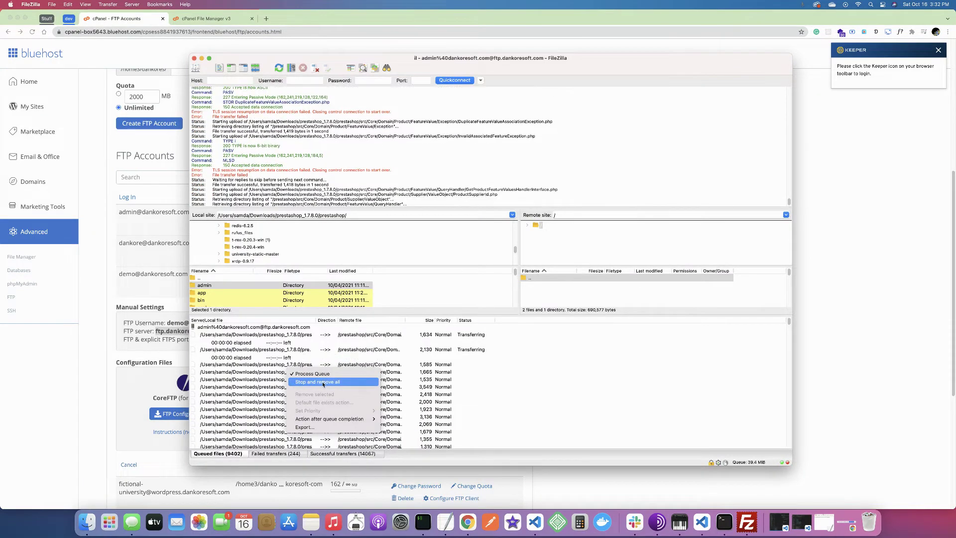
left_click(269, 383)
right_click(270, 382)
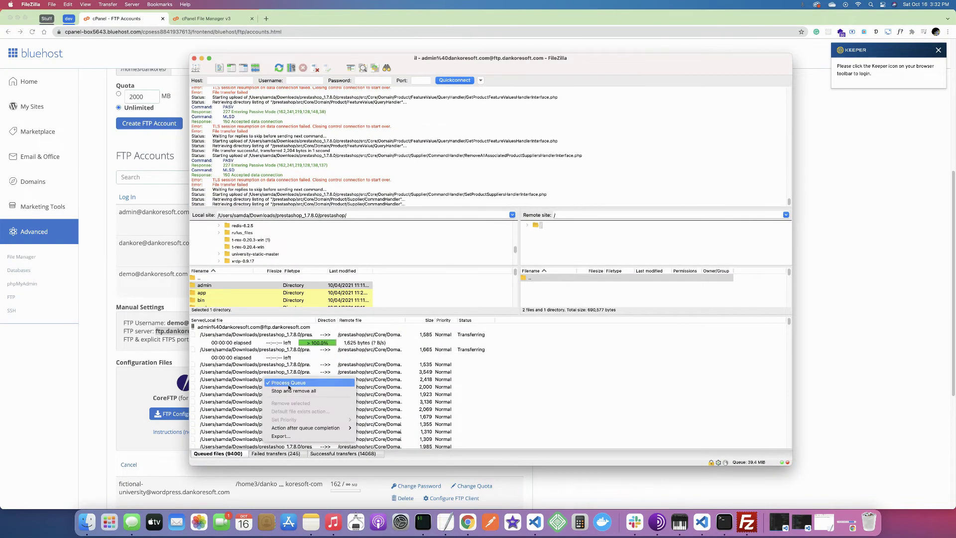
left_click(296, 390)
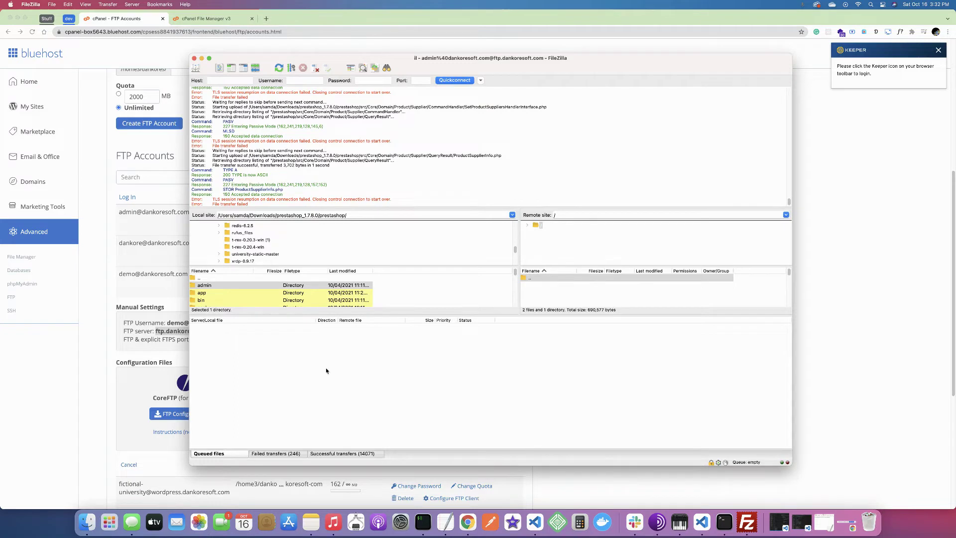
Step: Enlarge the local and remote file lists by shrinking the transfer queue area
left_click(271, 306)
left_click(282, 315)
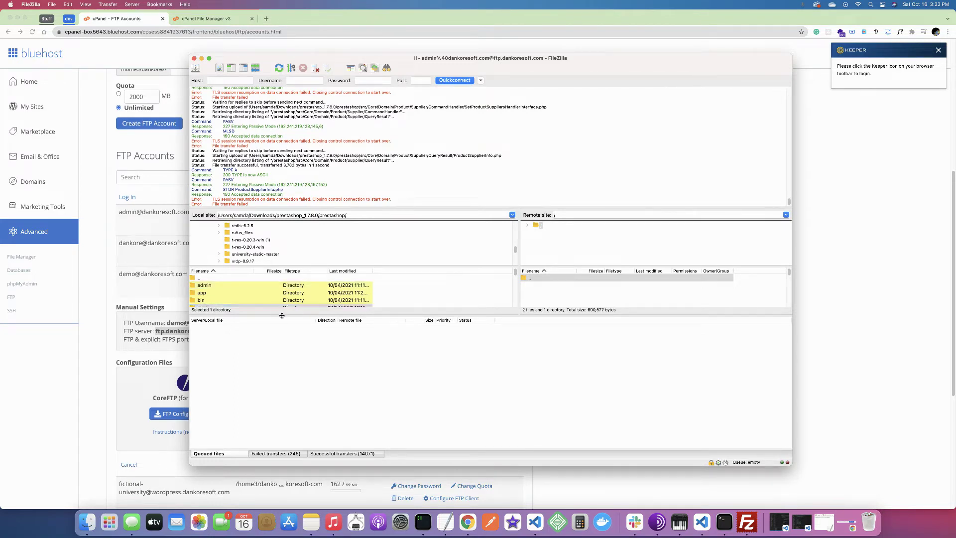
left_click_drag(282, 316, 282, 427)
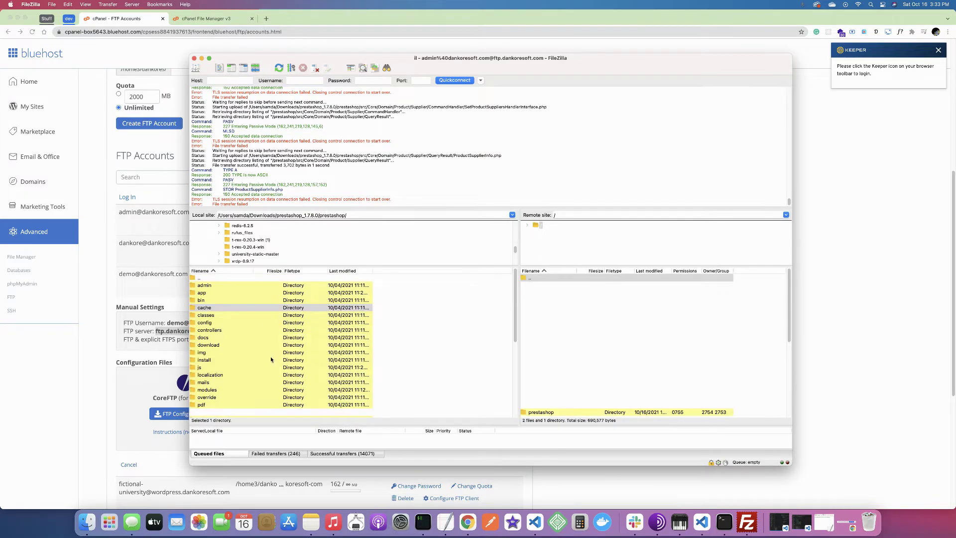
Step: Try to go up from the local prestashop folder to its parent while keeping synchronized browsing enabled
double_click(214, 278)
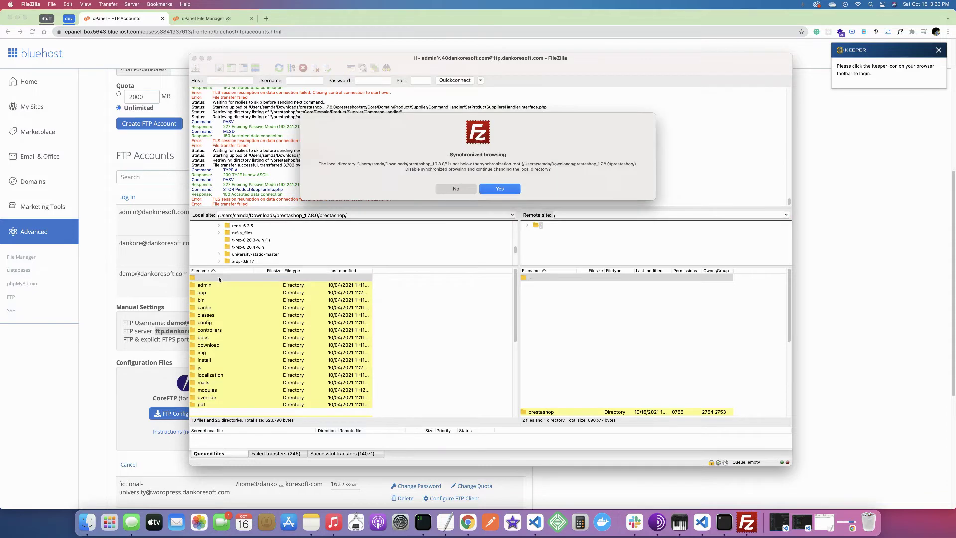
left_click(464, 189)
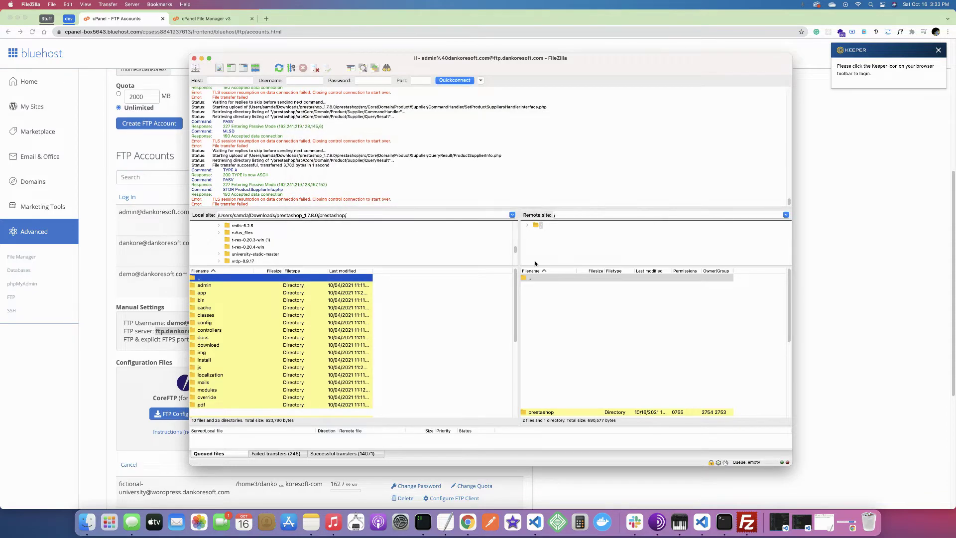
scroll(541, 366, "down", 3)
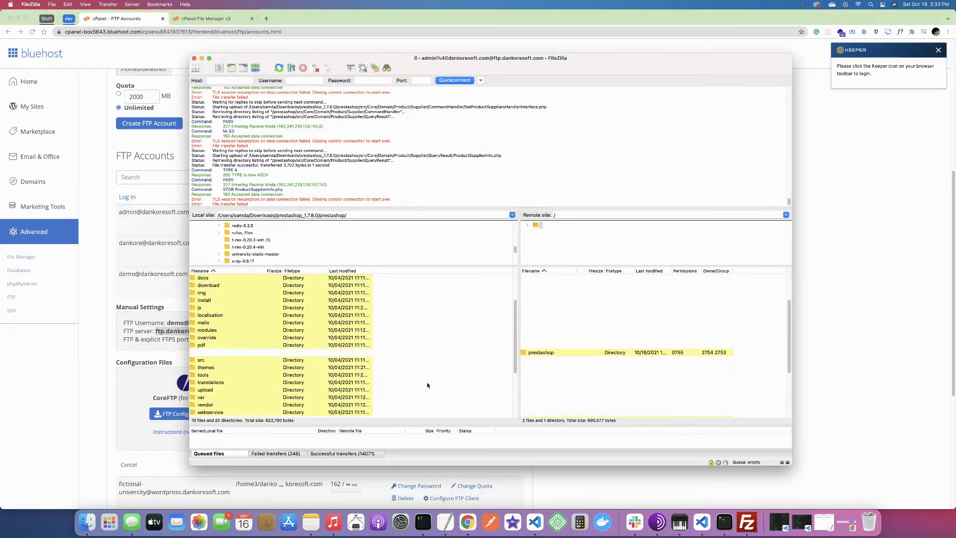
scroll(411, 341, "up", 3)
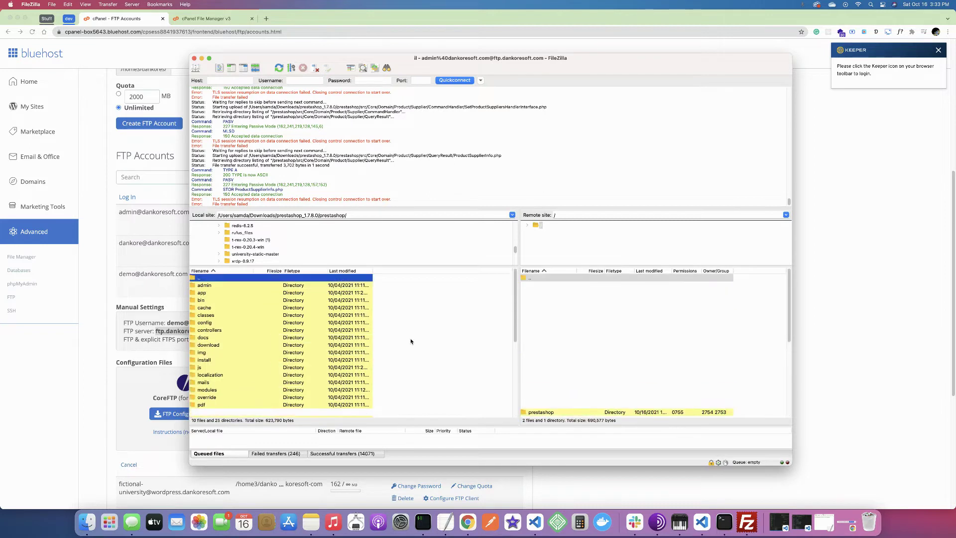
left_click_drag(315, 268, 316, 353)
double_click(247, 366)
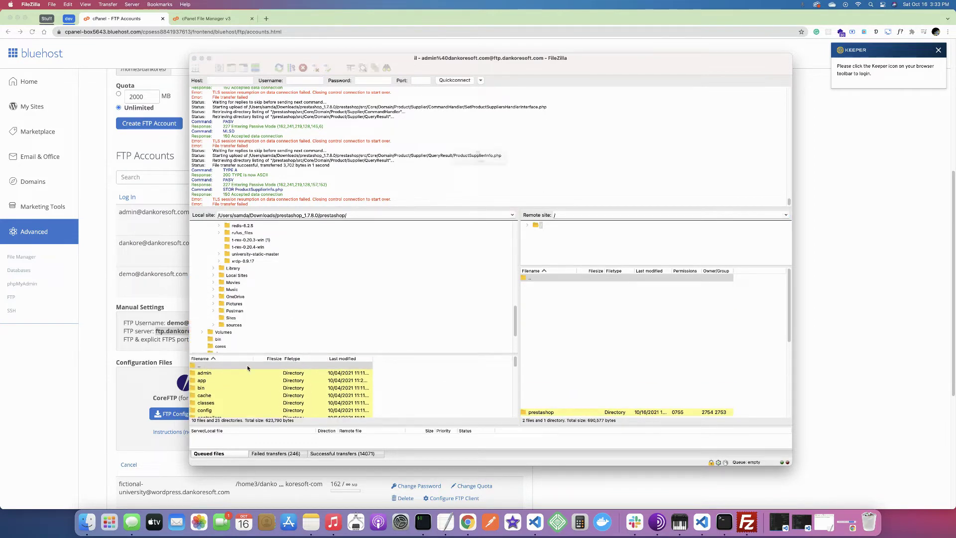
left_click(443, 189)
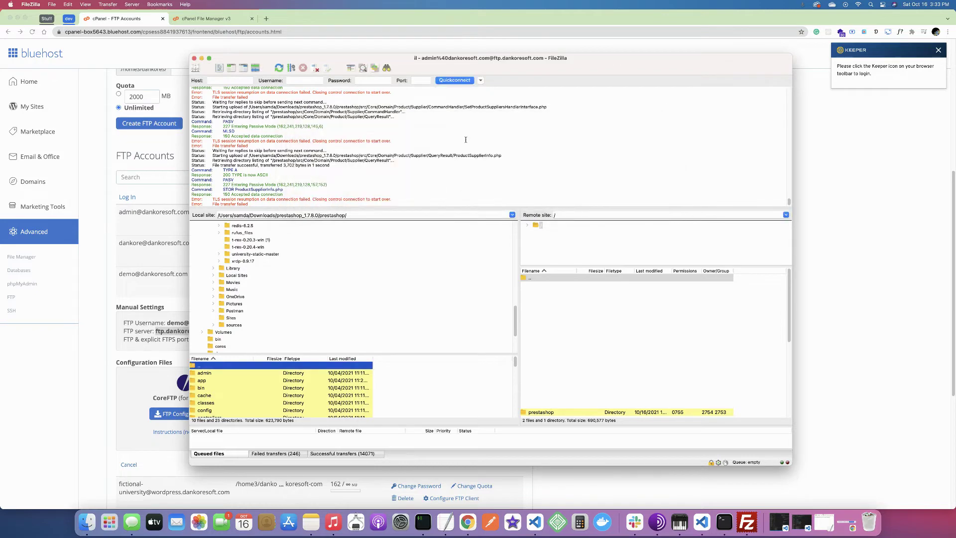
Step: Turn off Directory comparison in the saved site's advanced settings and save the change
left_click(195, 68)
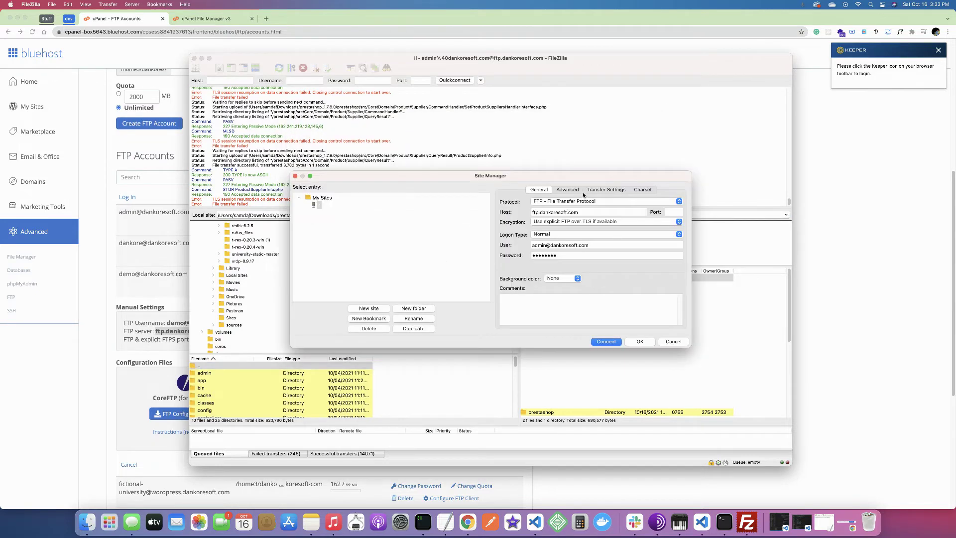
left_click(605, 189)
left_click(568, 194)
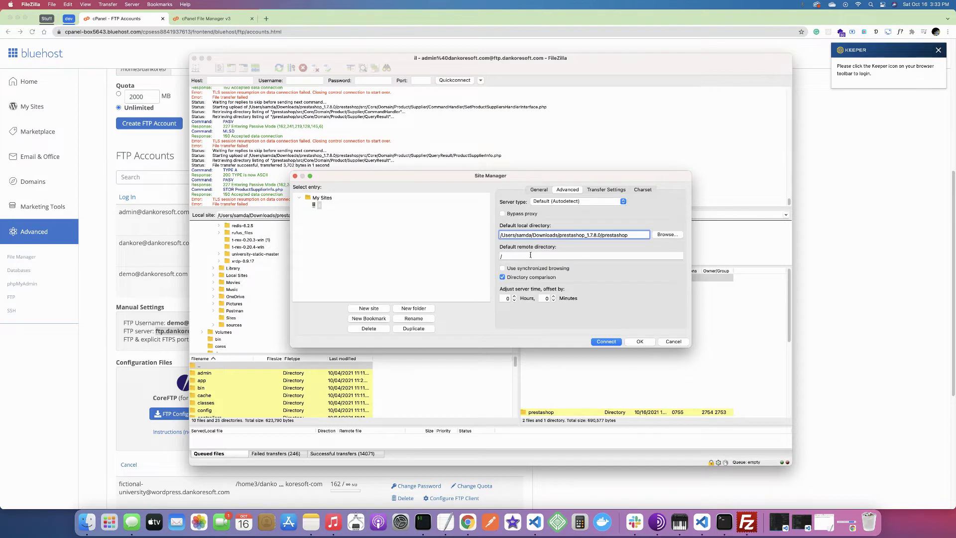
left_click(502, 277)
left_click(651, 342)
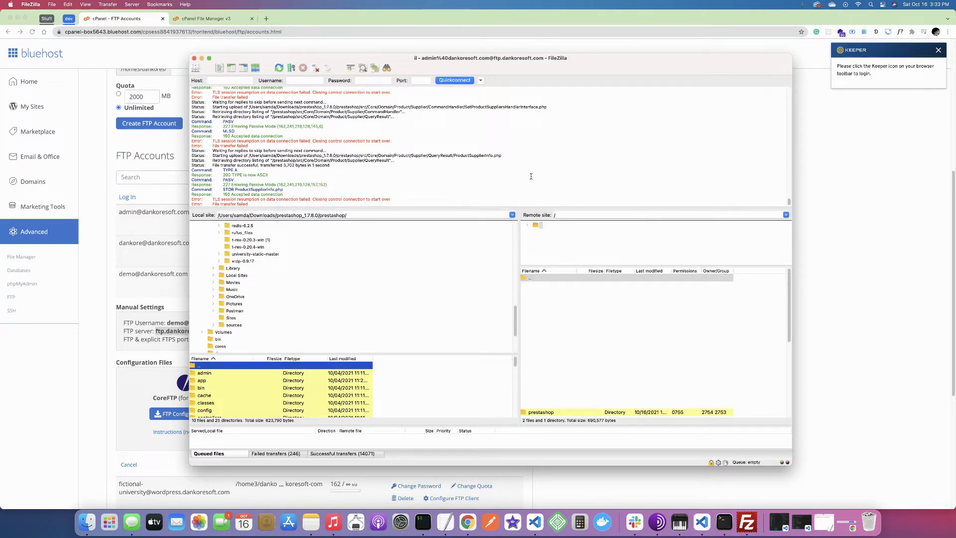
Step: Go up to the local prestashop_1.7.8.0 folder, agreeing to disable synchronized browsing
scroll(240, 299, "up", 1)
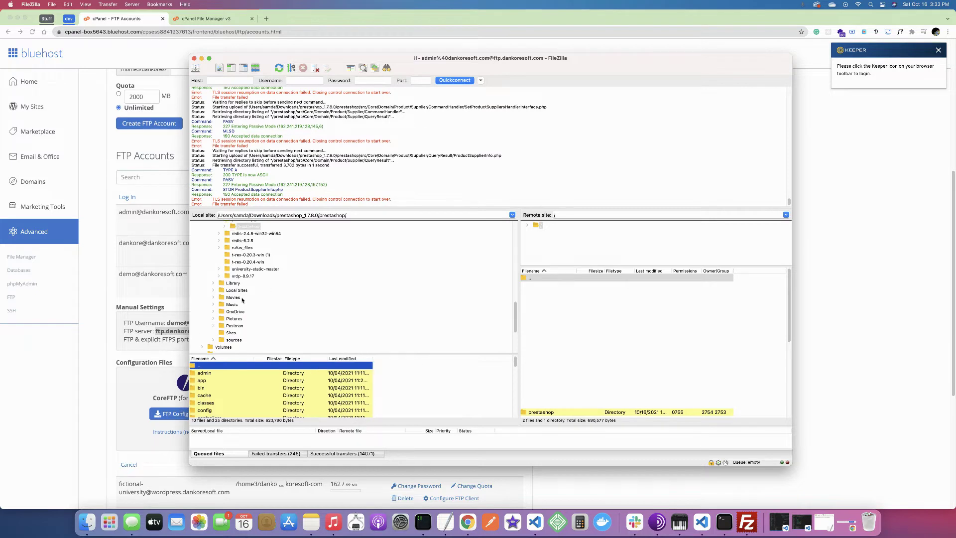
double_click(245, 225)
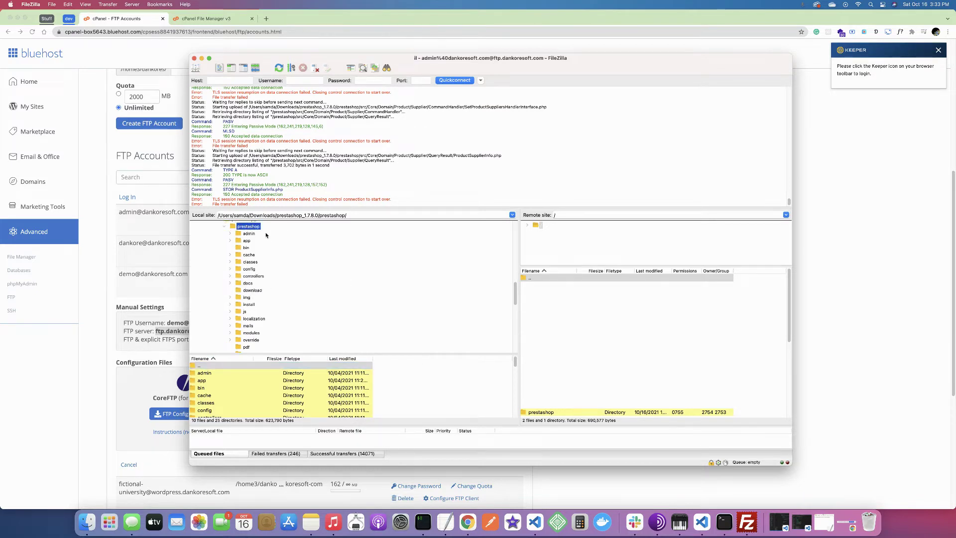
double_click(234, 367)
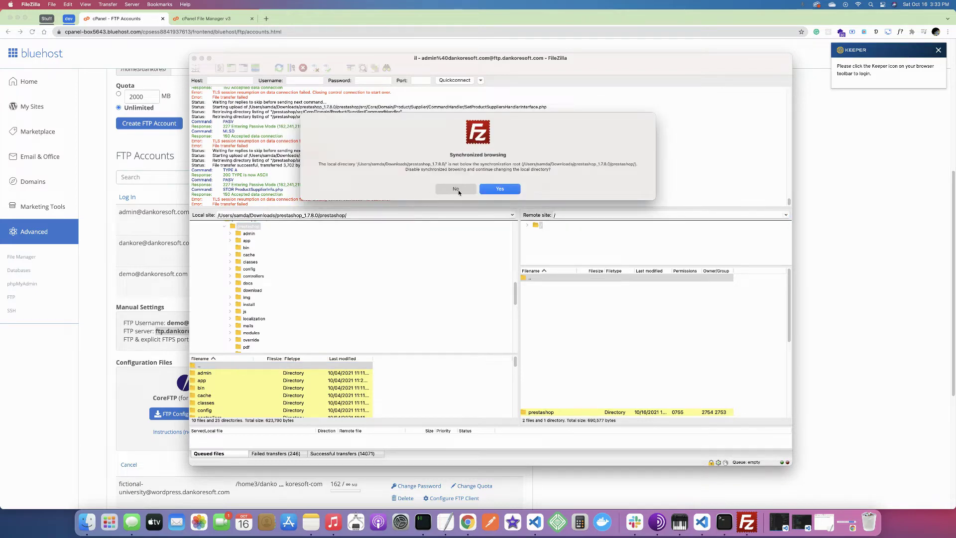
left_click(487, 189)
Step: Upload the local prestashop folder to the root directory of the remote site
left_click(212, 373)
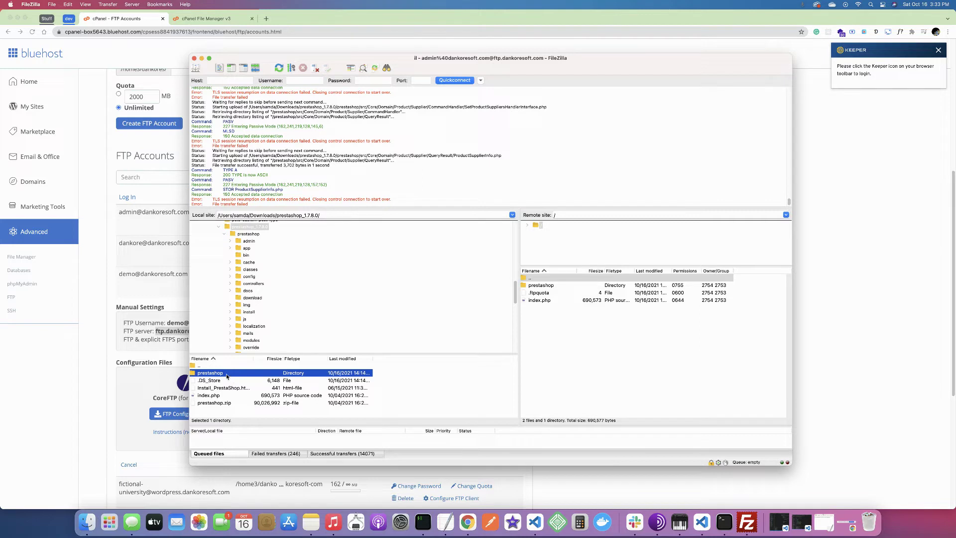
right_click(227, 376)
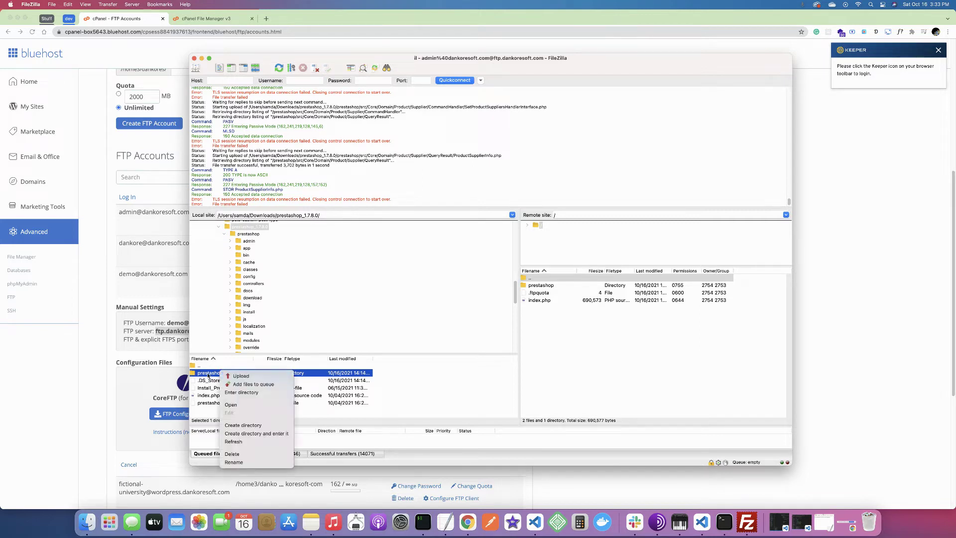
left_click(216, 374)
right_click(217, 375)
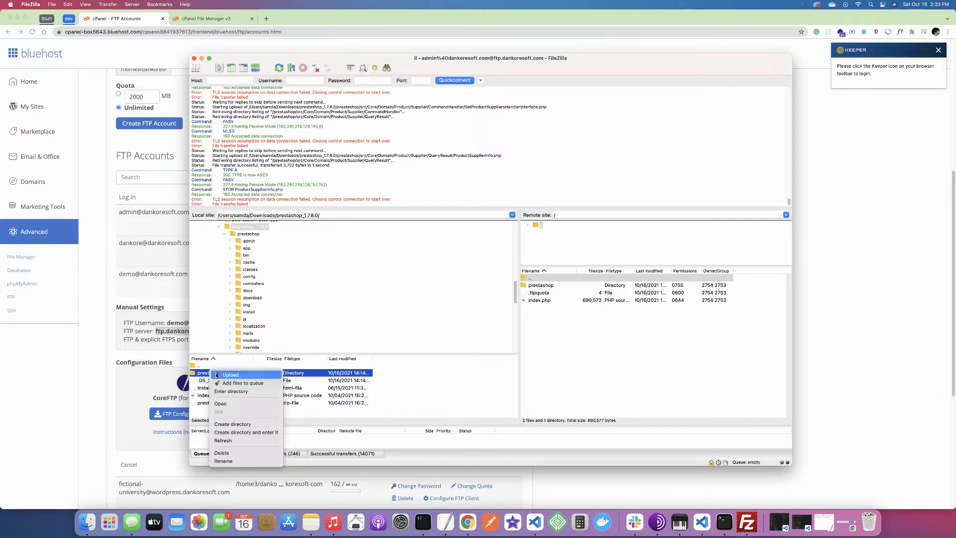
left_click(262, 377)
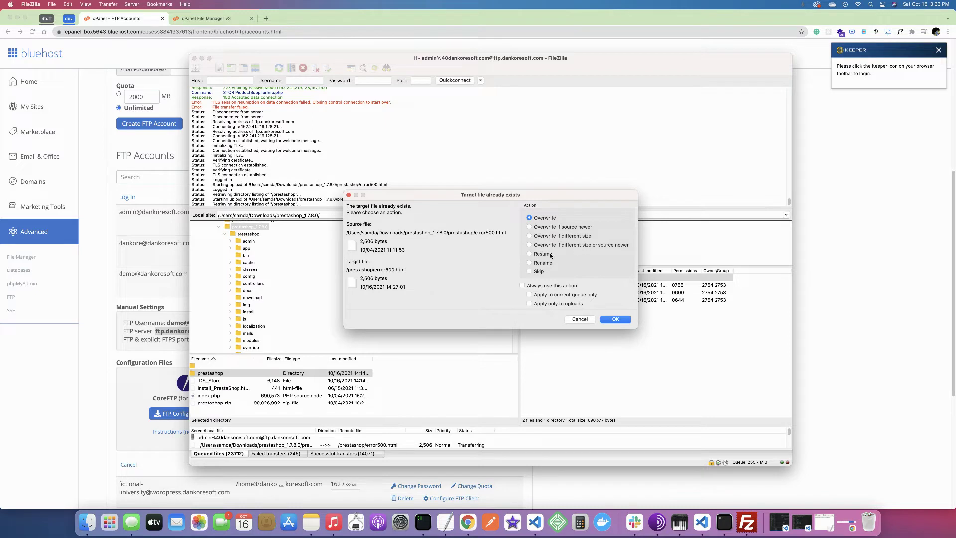
Step: Overwrite the existing remote files with the uploaded ones and always use this action for further conflicts
left_click(625, 321)
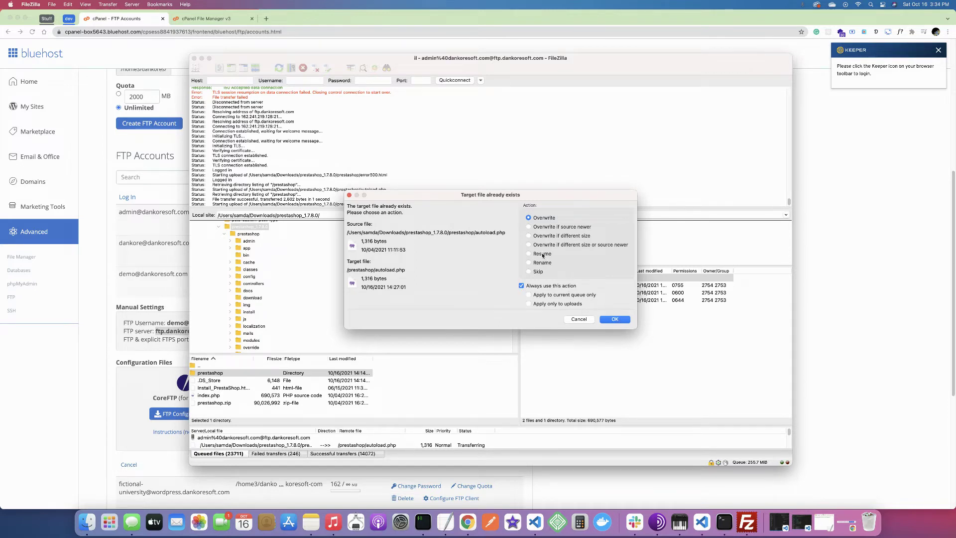
left_click(615, 319)
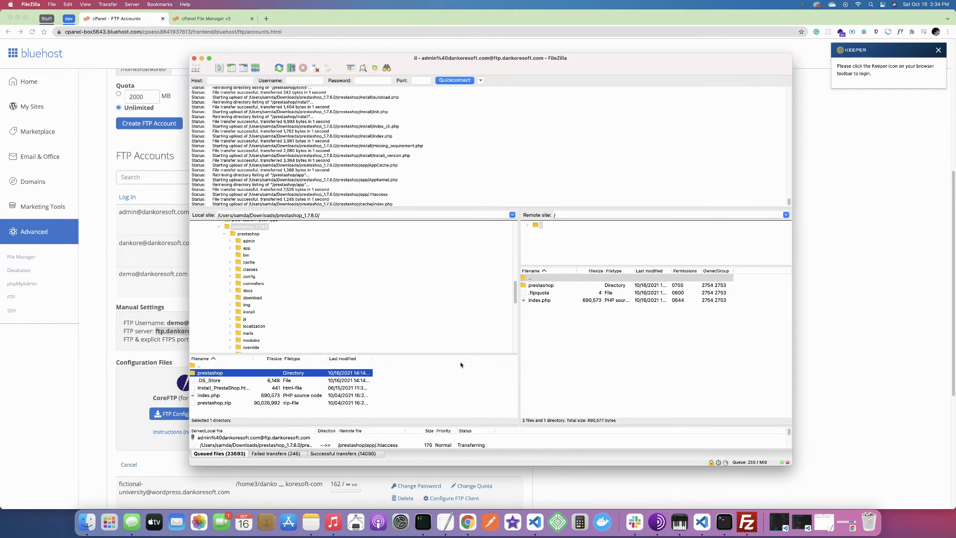
Step: Show the failed transfers, with a taller message log and the window moved clear of the FTP manual settings
left_click(286, 454)
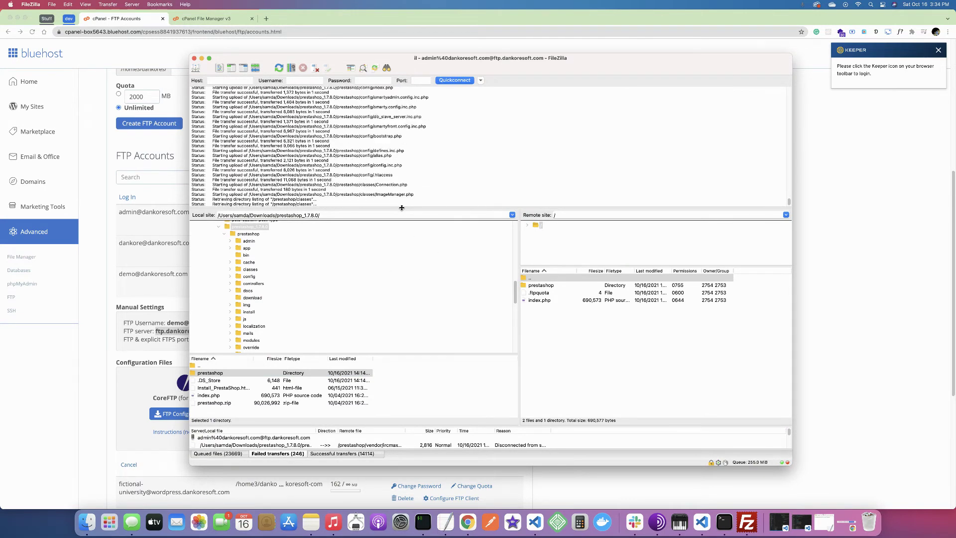
left_click_drag(406, 209, 428, 272)
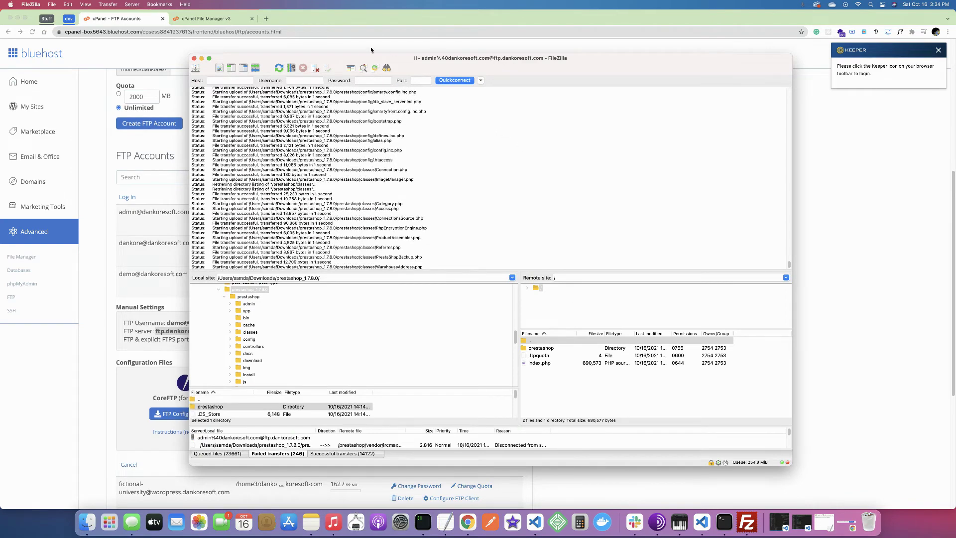
left_click_drag(252, 54, 315, 59)
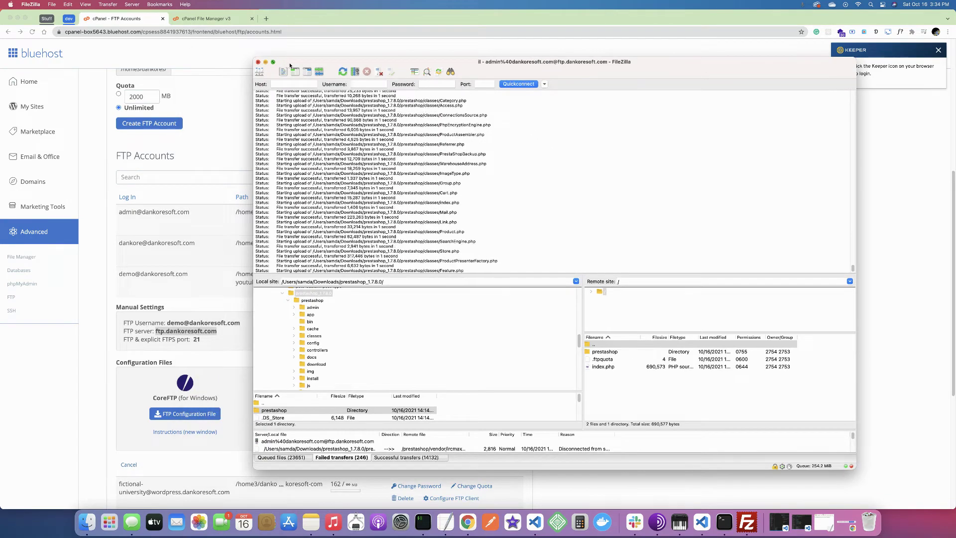
Step: Search Google for filezilla in a new Chrome tab, view the FileZilla project homepage, and close it
left_click(266, 18)
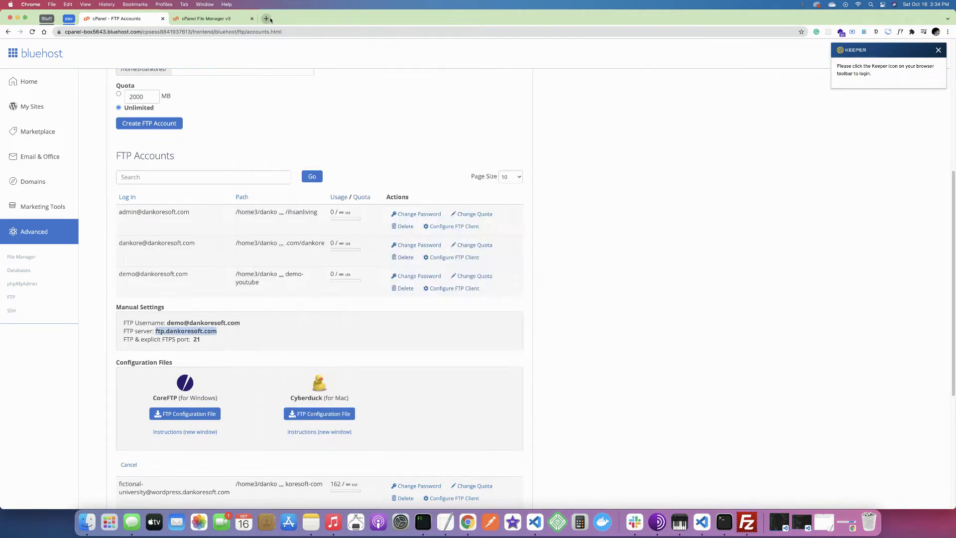
type("file")
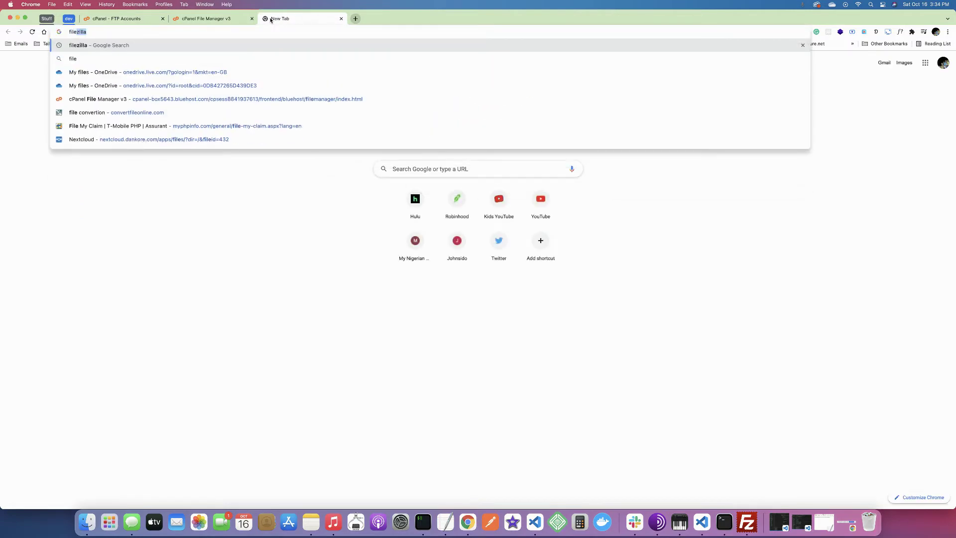
key("Return")
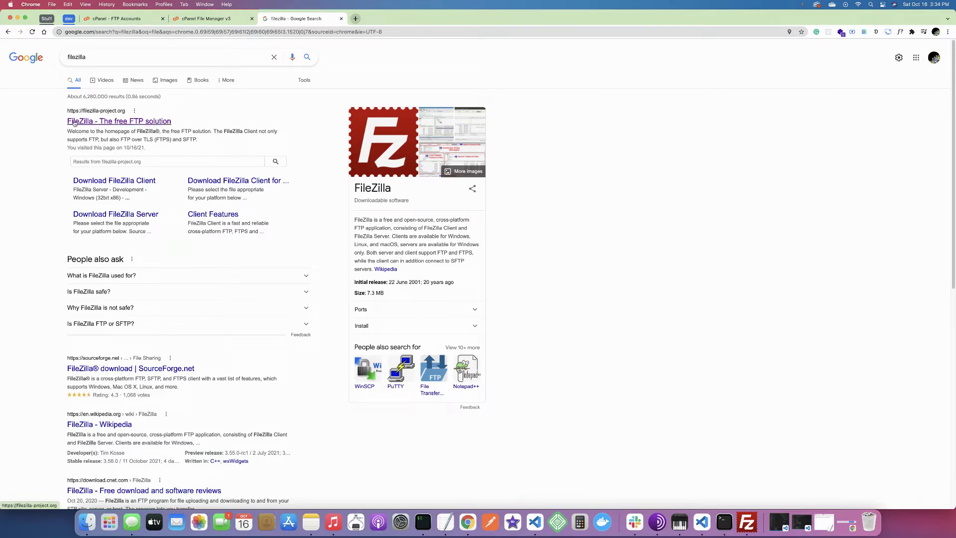
left_click(75, 122)
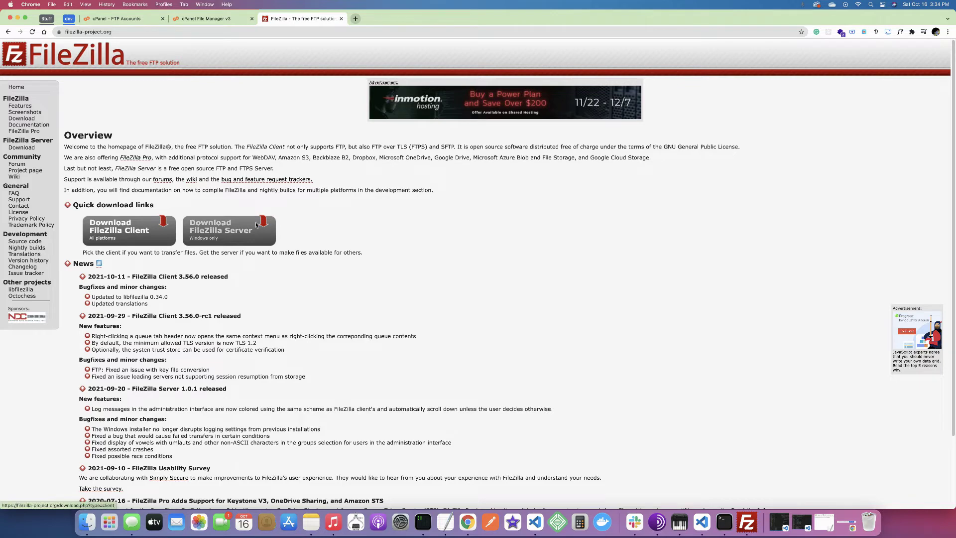
left_click(341, 19)
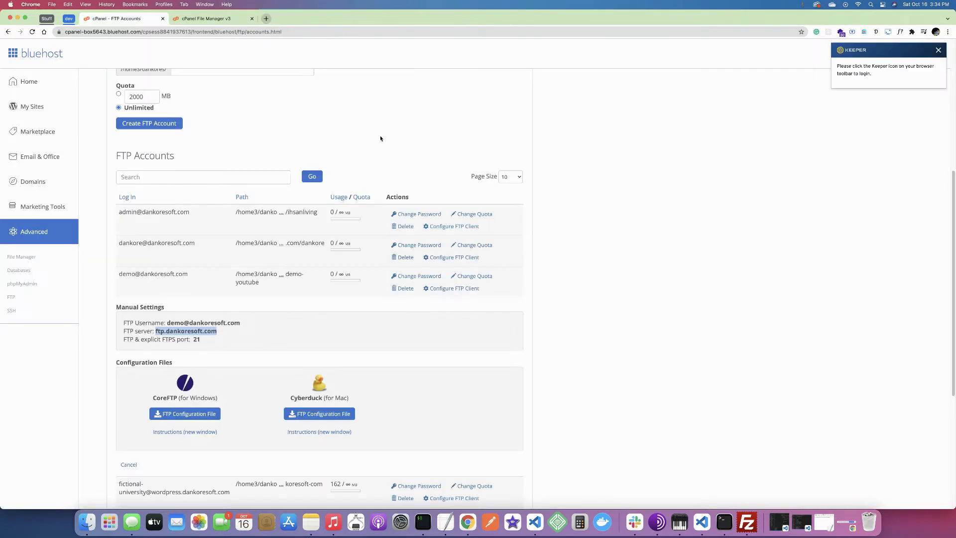
Step: Review the public_html folder in File Manager and the manual settings on the FTP Accounts page
left_click(213, 19)
left_click(748, 523)
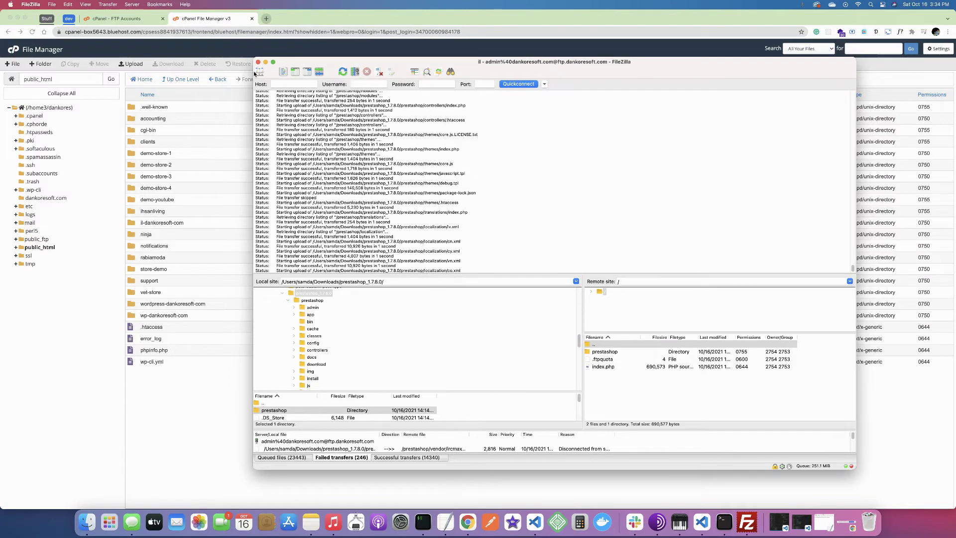
left_click(132, 20)
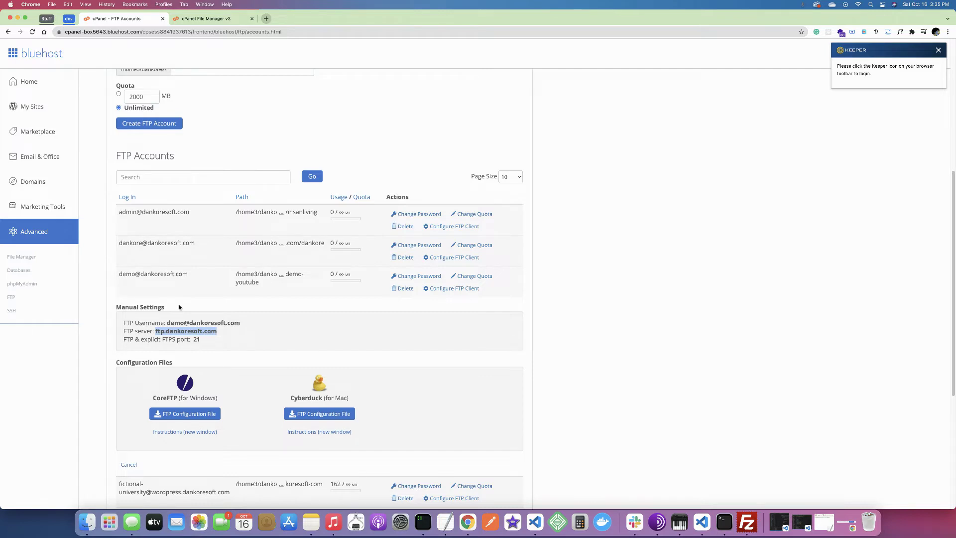
left_click(218, 20)
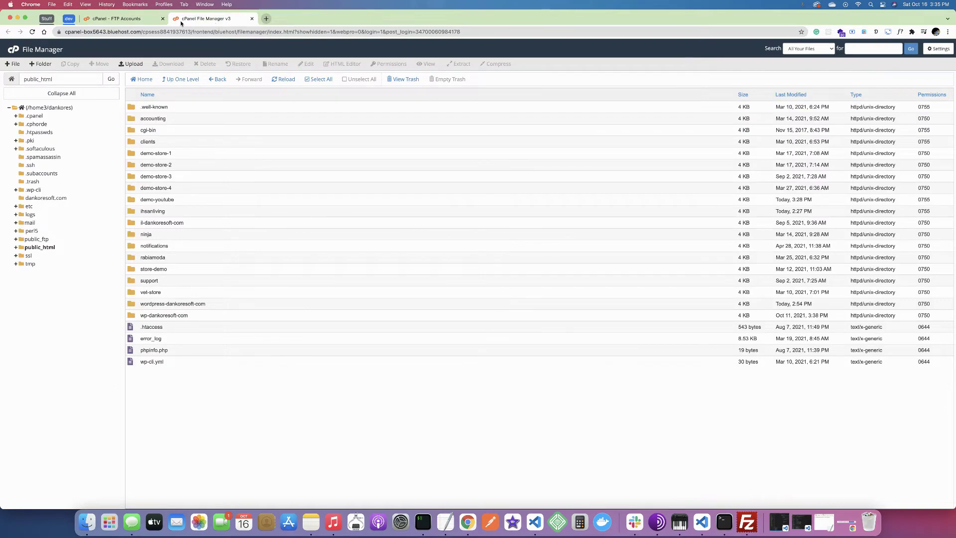
left_click(152, 21)
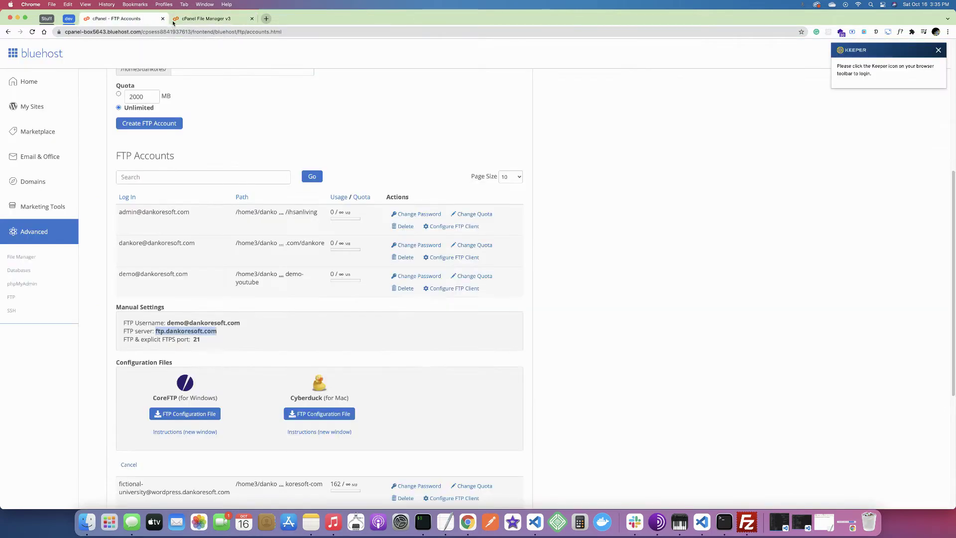
Step: Switch to FileZilla and add a new site named demo-youtube in the Site Manager
left_click(747, 521)
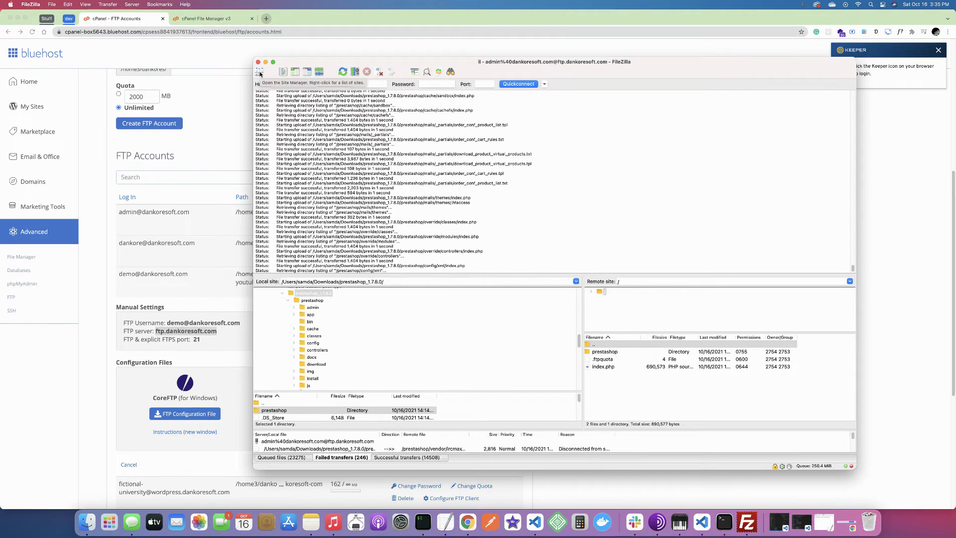
left_click(259, 73)
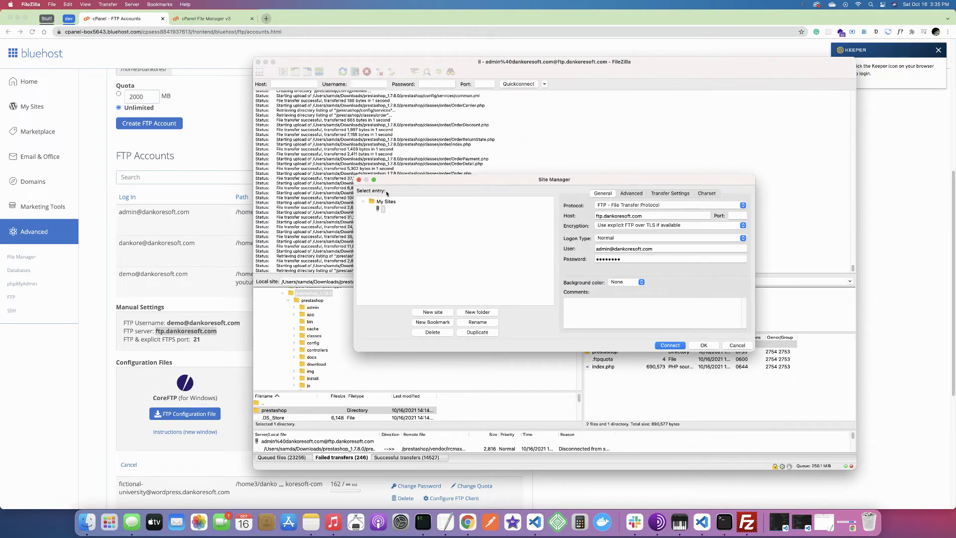
left_click(378, 210)
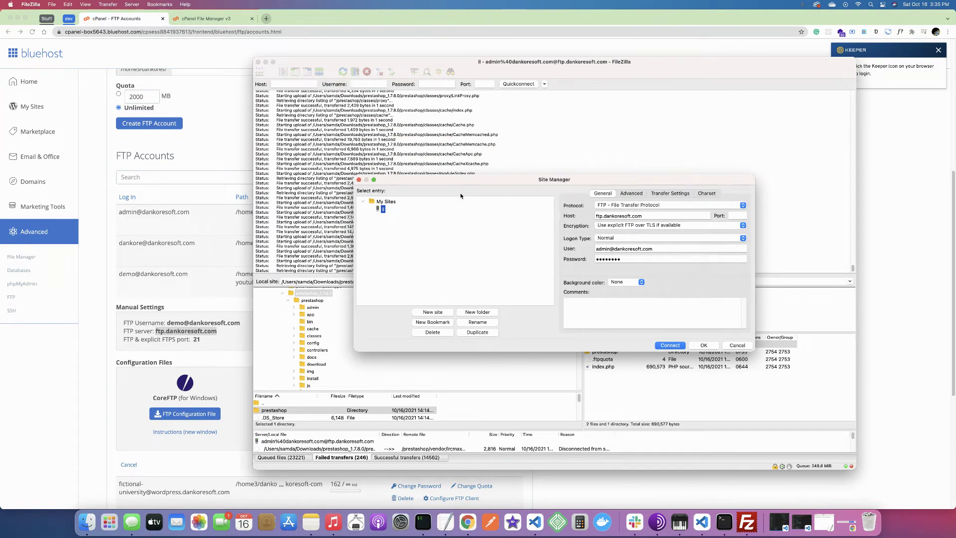
left_click(439, 313)
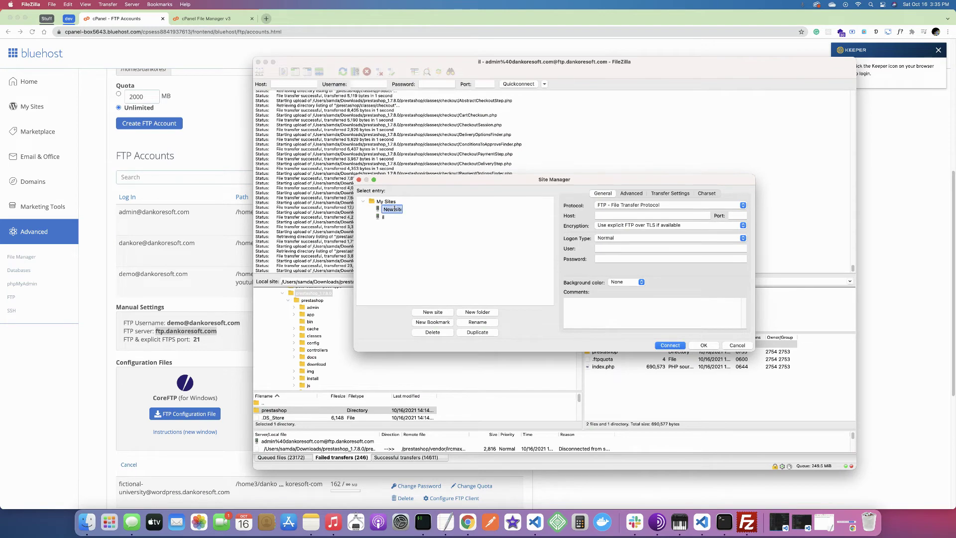
type("demo")
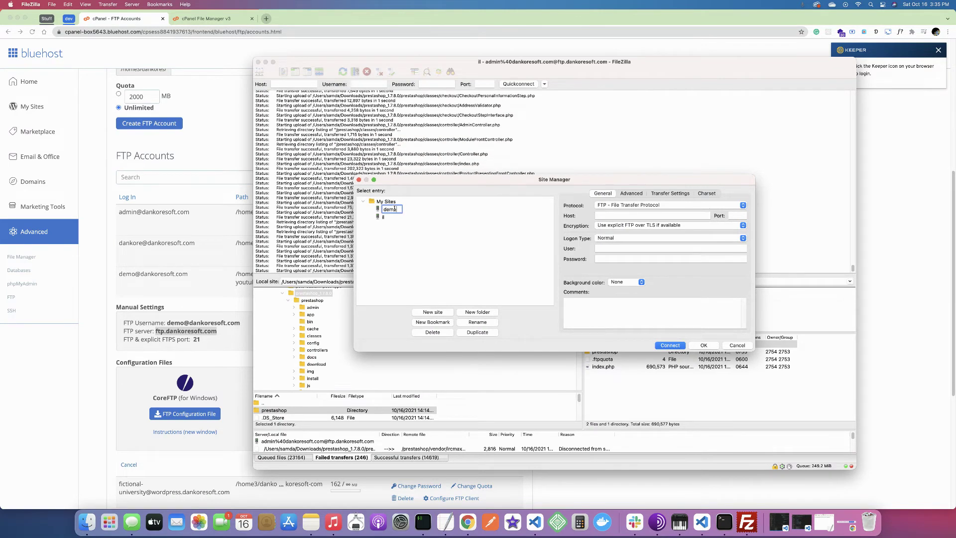
type("-y")
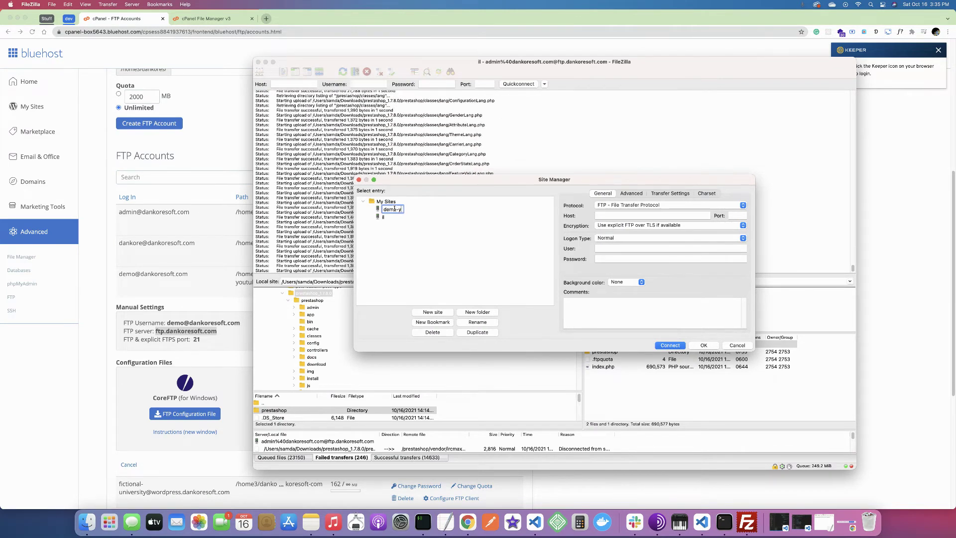
type("uut")
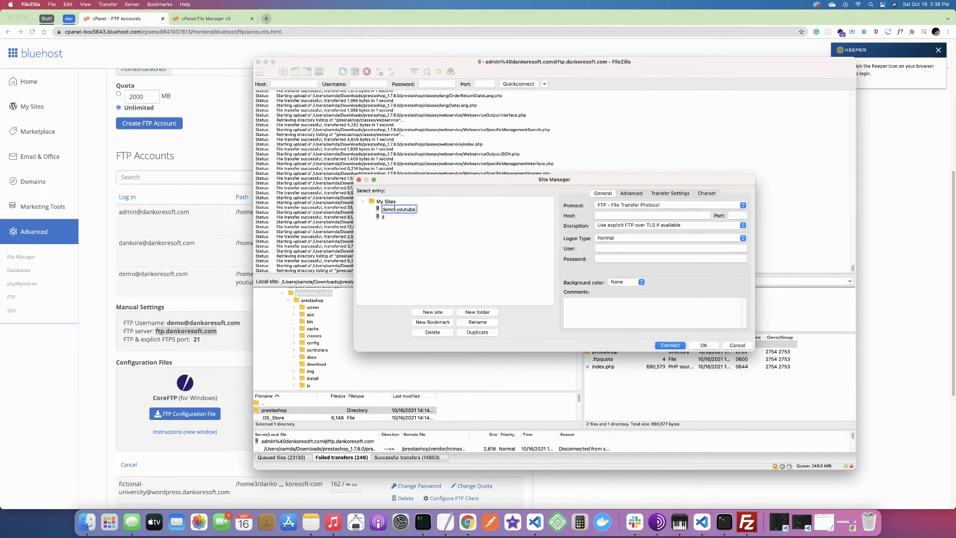
type("ube")
key("Return")
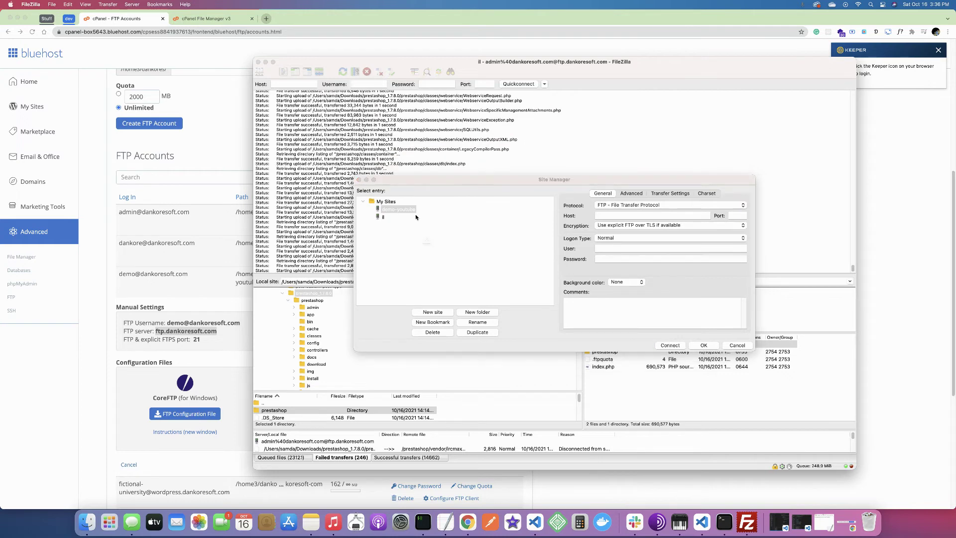
left_click(427, 270)
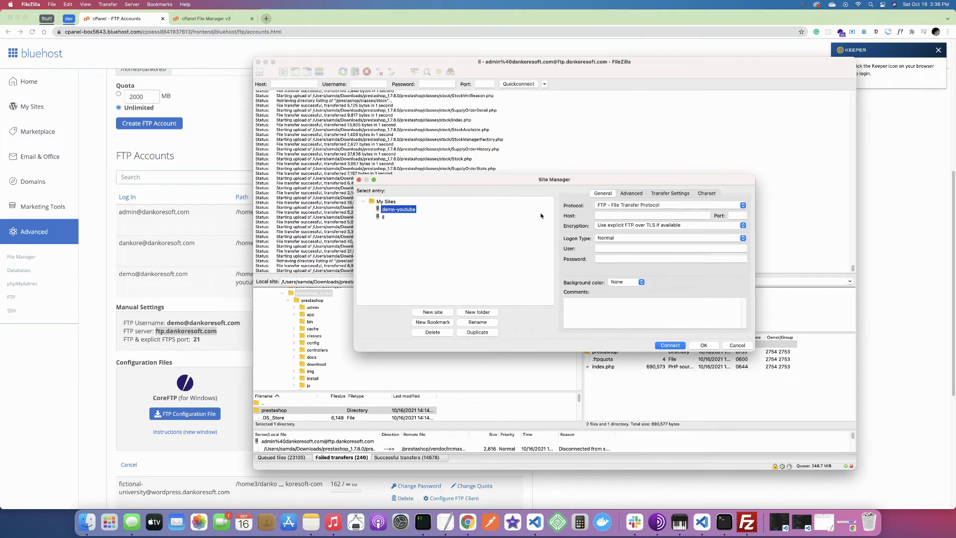
Step: Copy the FTP server ftp.dankoresoft.com from Bluehost's manual settings in Chrome into the demo-youtube site's host in FileZilla
left_click(610, 216)
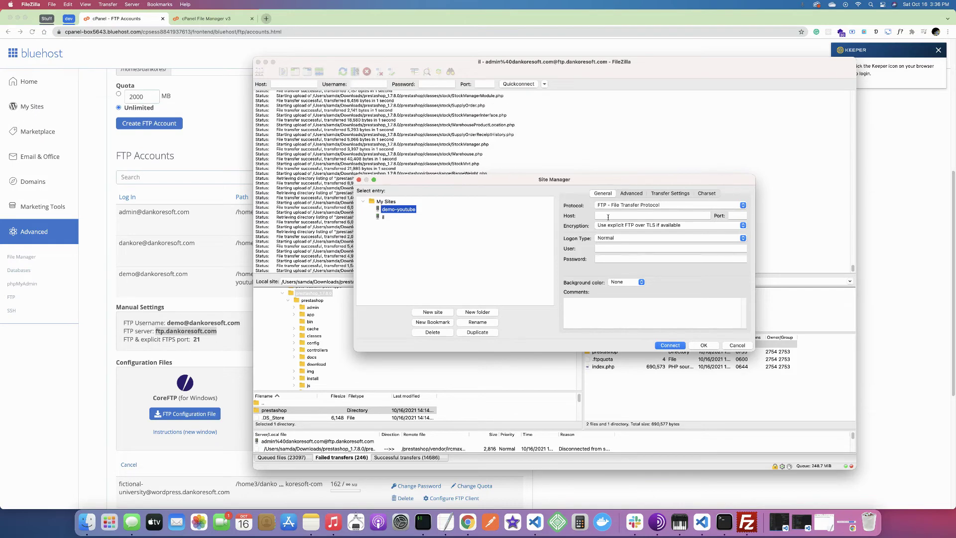
left_click(606, 215)
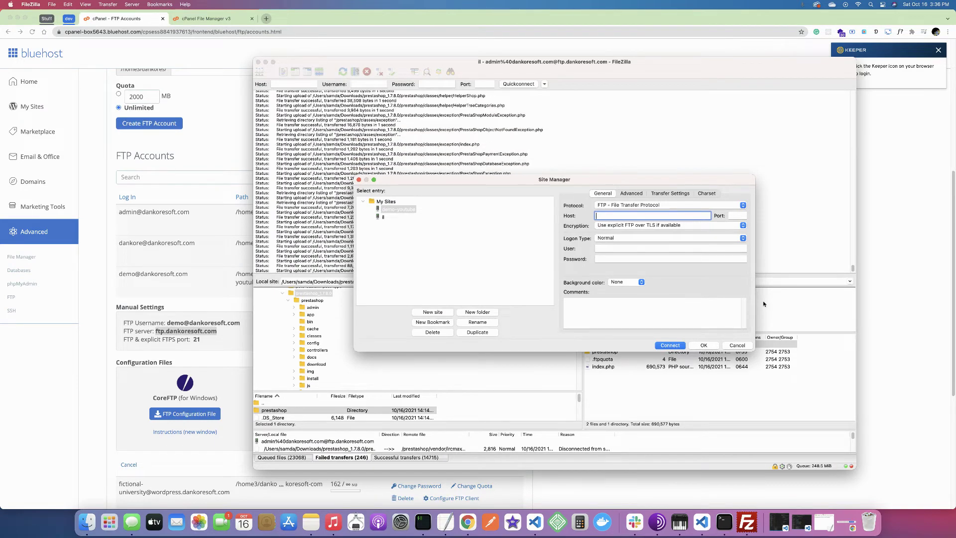
left_click(187, 19)
left_click(148, 20)
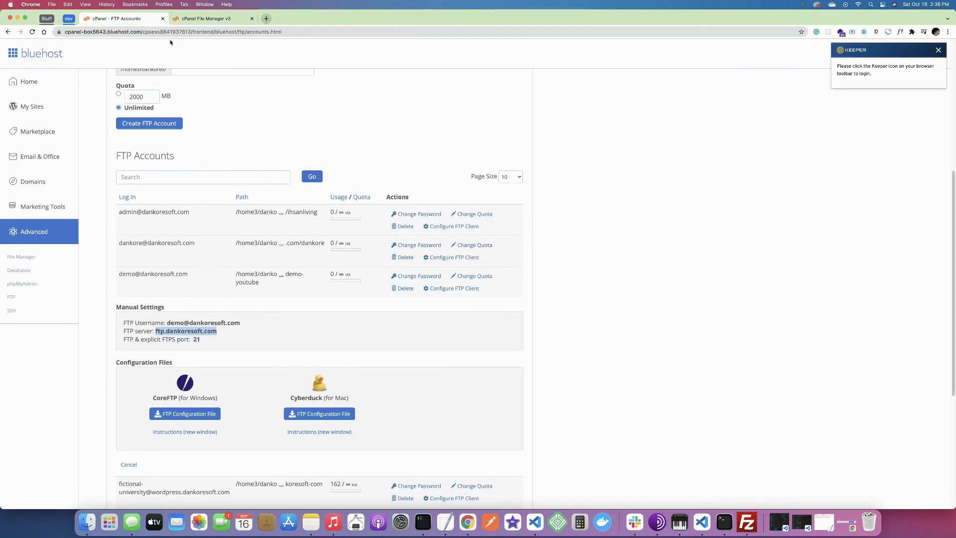
left_click(171, 332)
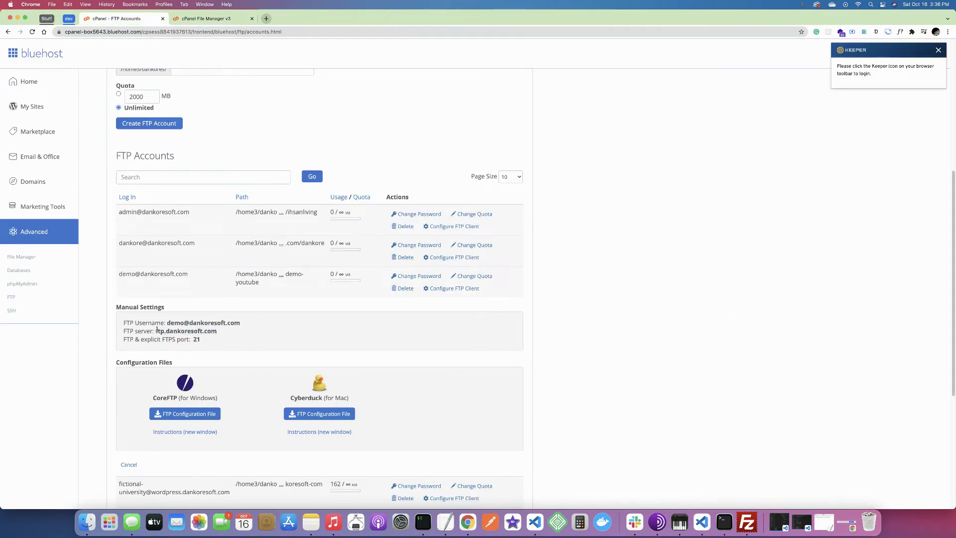
right_click(208, 330)
left_click(231, 349)
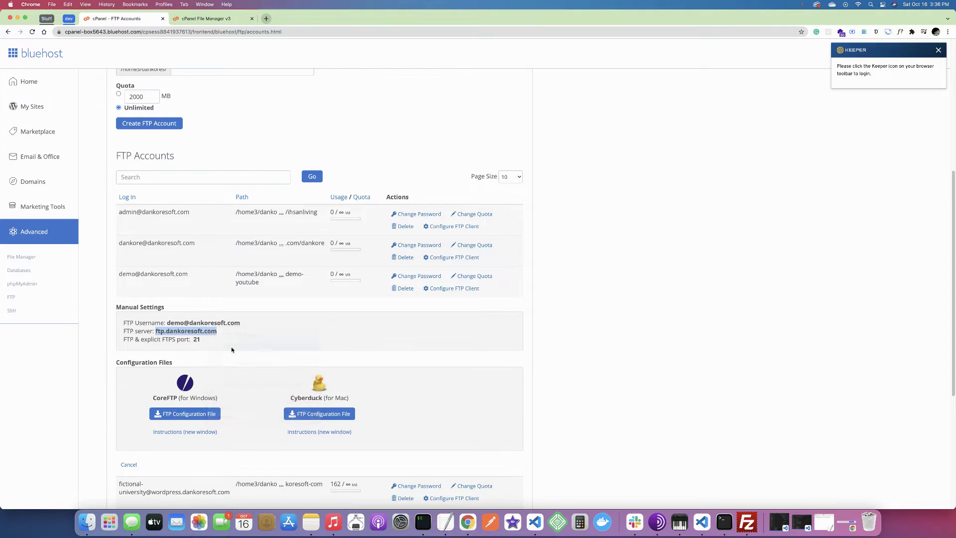
left_click(208, 20)
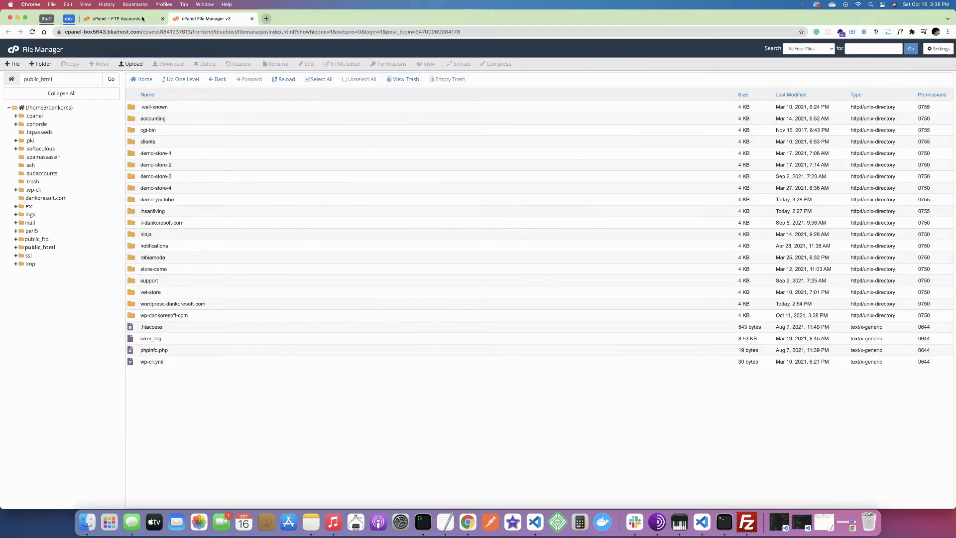
left_click(117, 19)
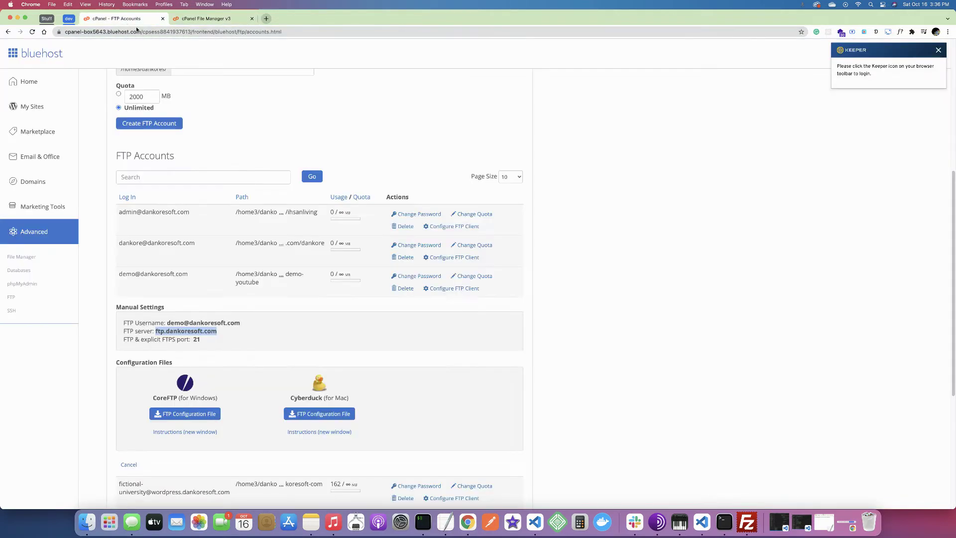
left_click(747, 521)
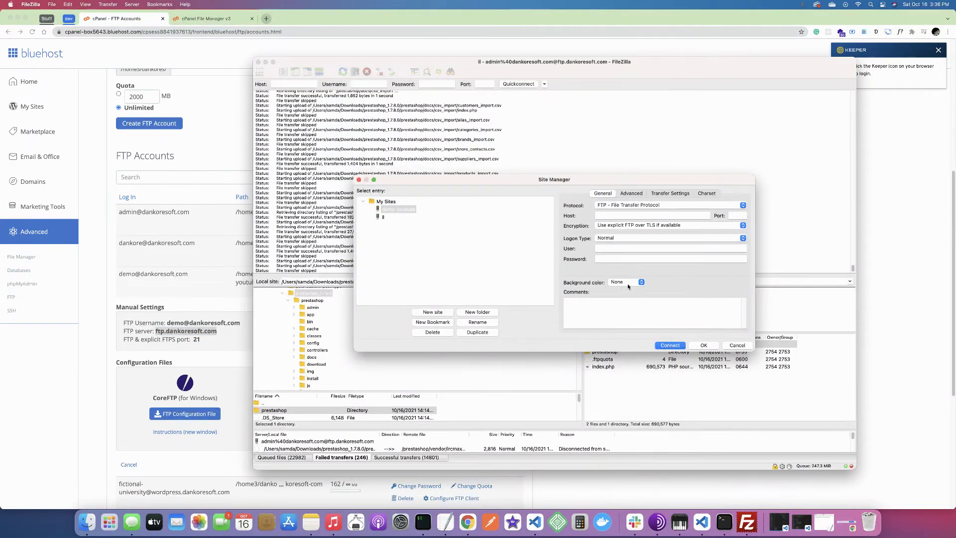
left_click(614, 216)
key("super+v")
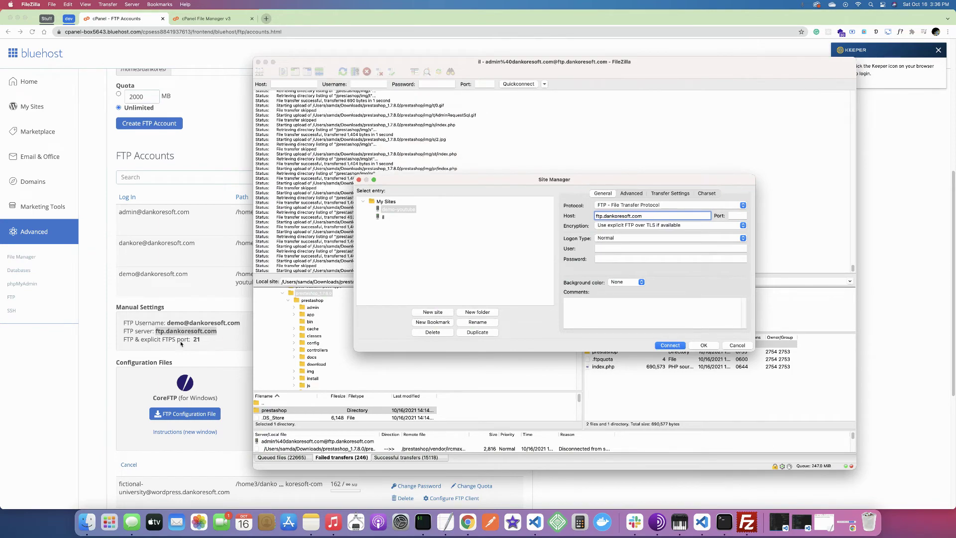
Step: Set the demo-youtube site's port to 21, keeping FTP - File Transfer Protocol, explicit FTP over TLS if available, and Normal logon
left_click(736, 215)
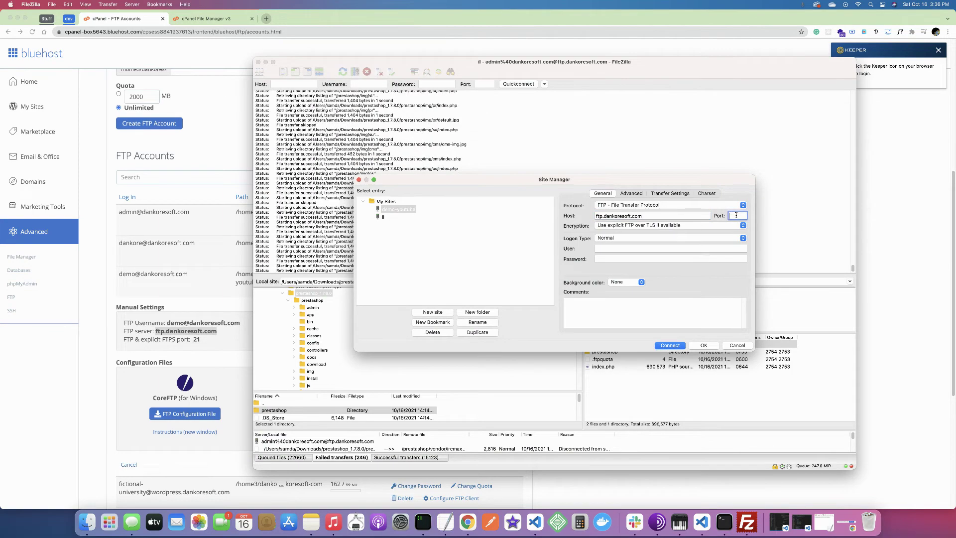
type("21")
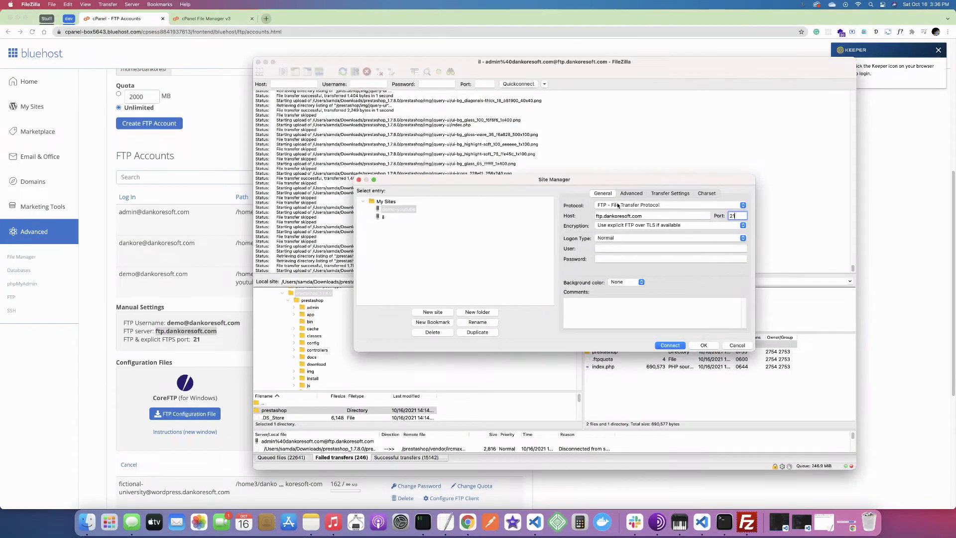
left_click(618, 205)
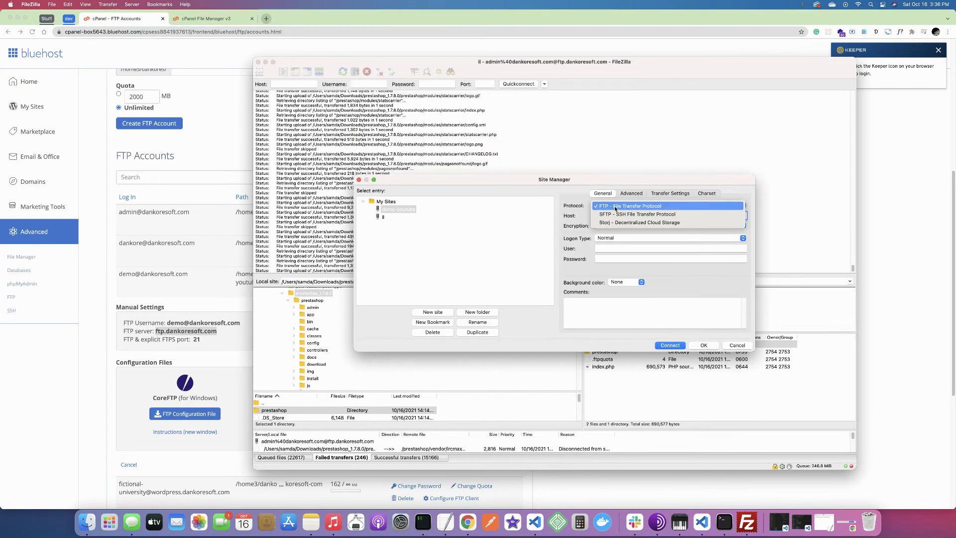
left_click(616, 206)
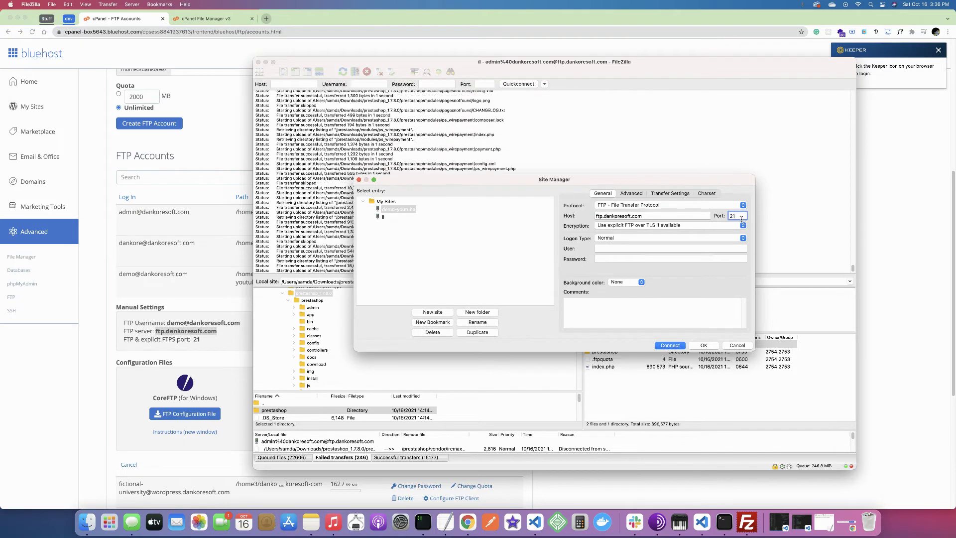
left_click(615, 227)
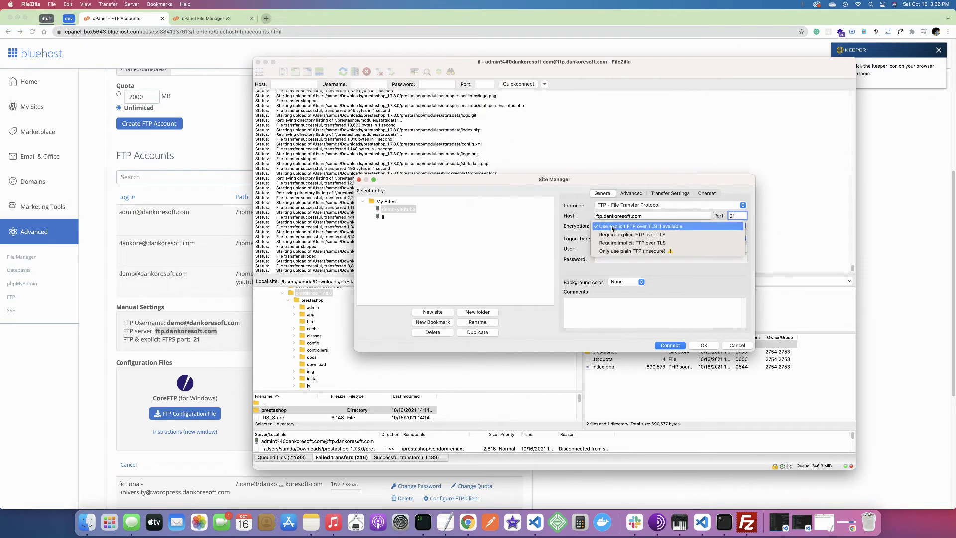
left_click(624, 227)
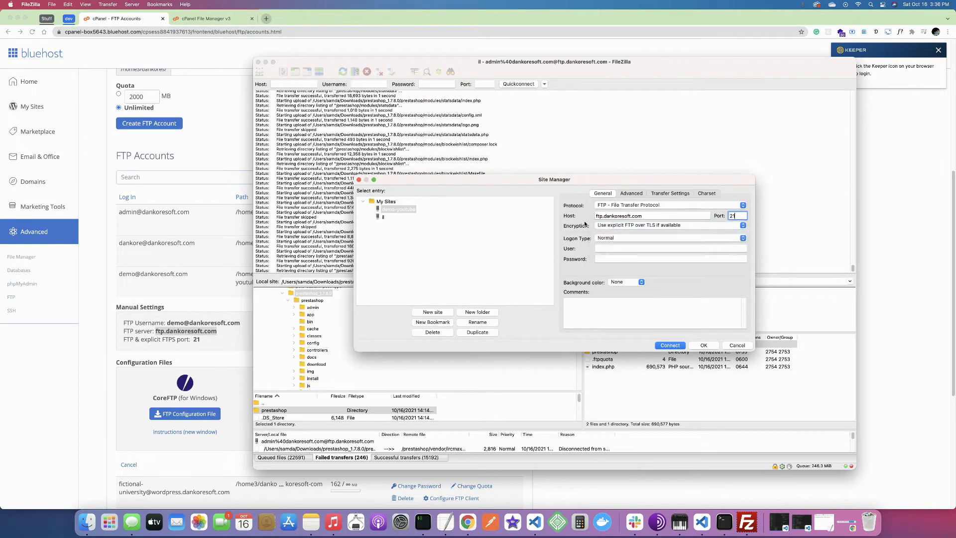
left_click(615, 239)
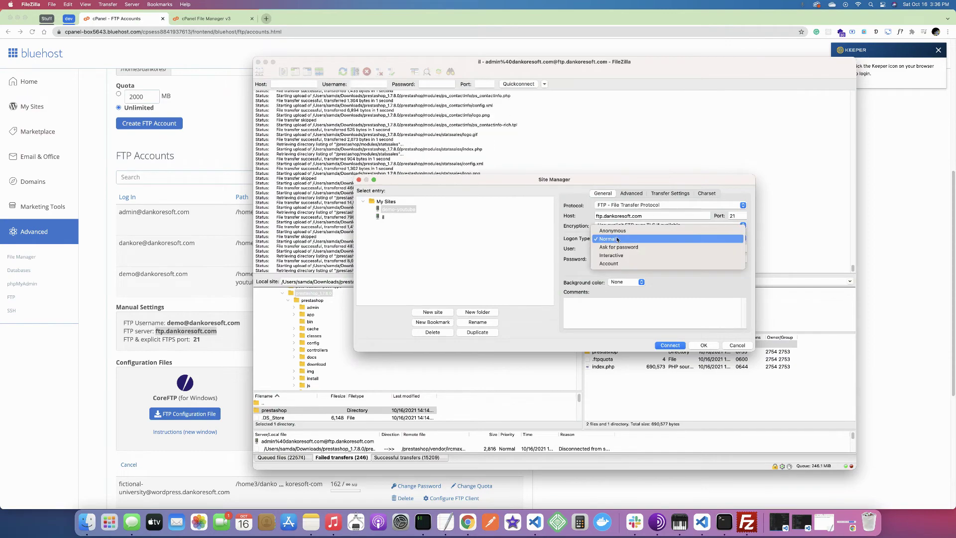
left_click(615, 239)
Step: Copy the FTP username from Bluehost's manual settings in Chrome into the demo-youtube site's user field in FileZilla
left_click(616, 248)
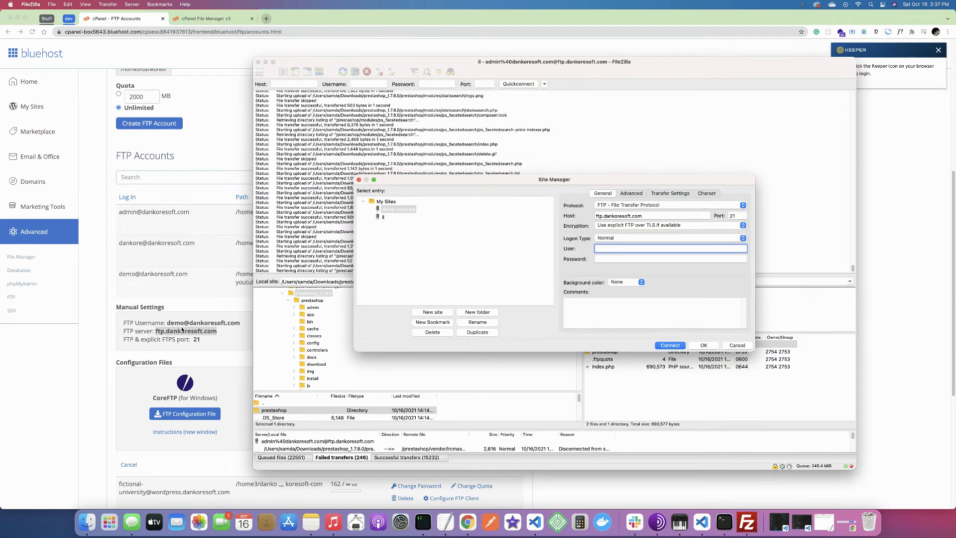
left_click(220, 331)
left_click_drag(124, 322, 235, 322)
left_click(241, 326)
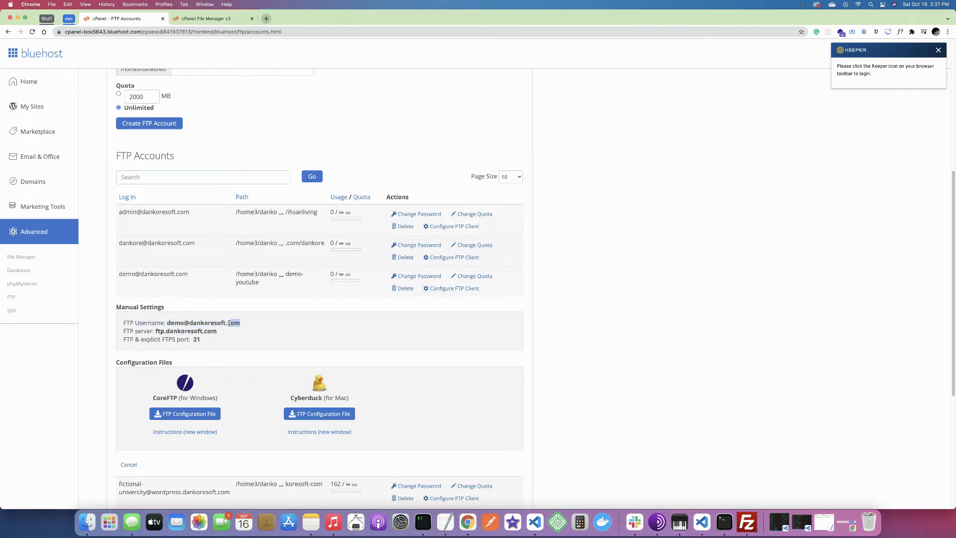
right_click(175, 323)
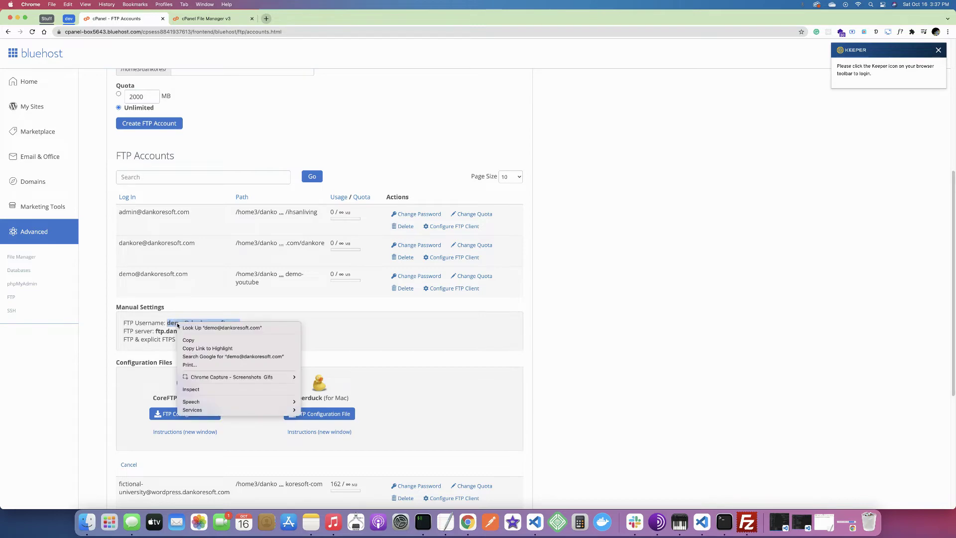
left_click(190, 336)
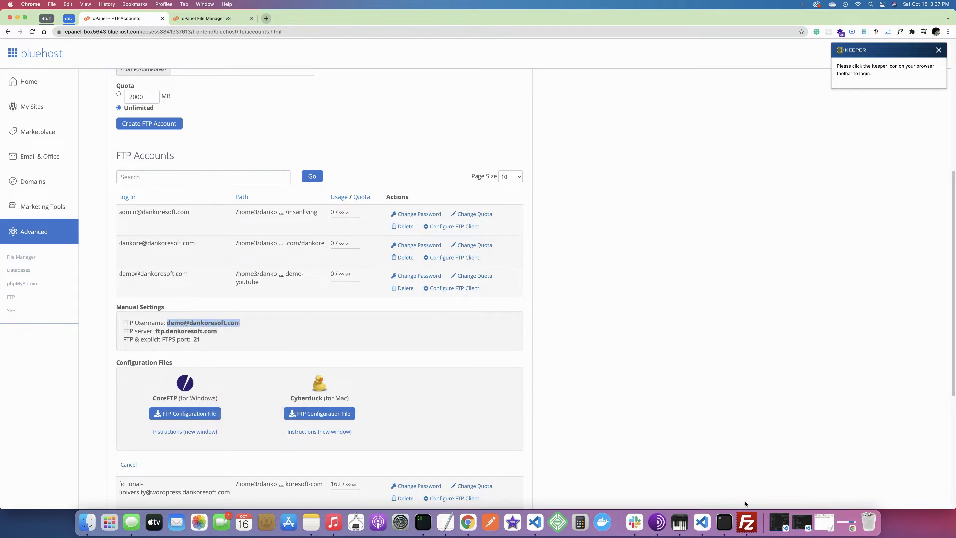
left_click(745, 521)
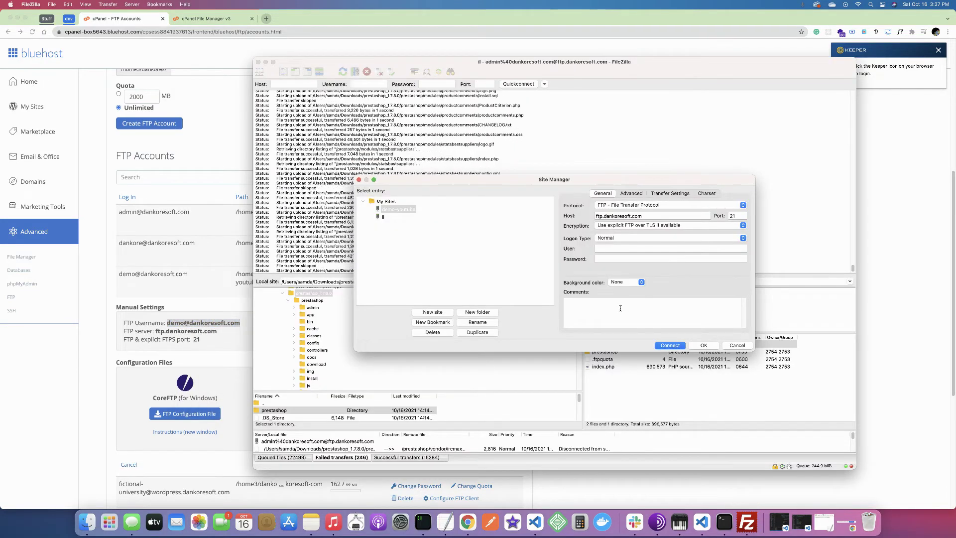
left_click(611, 247)
key("super+v")
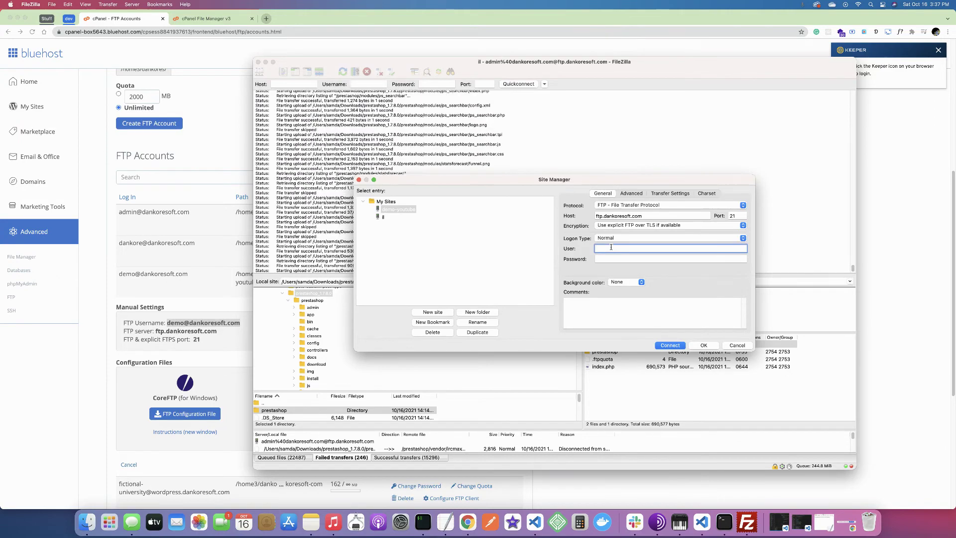
Step: Enter the FTP account password for demo-youtube and connect to the site in a new tab
left_click(629, 259)
type("••••••••")
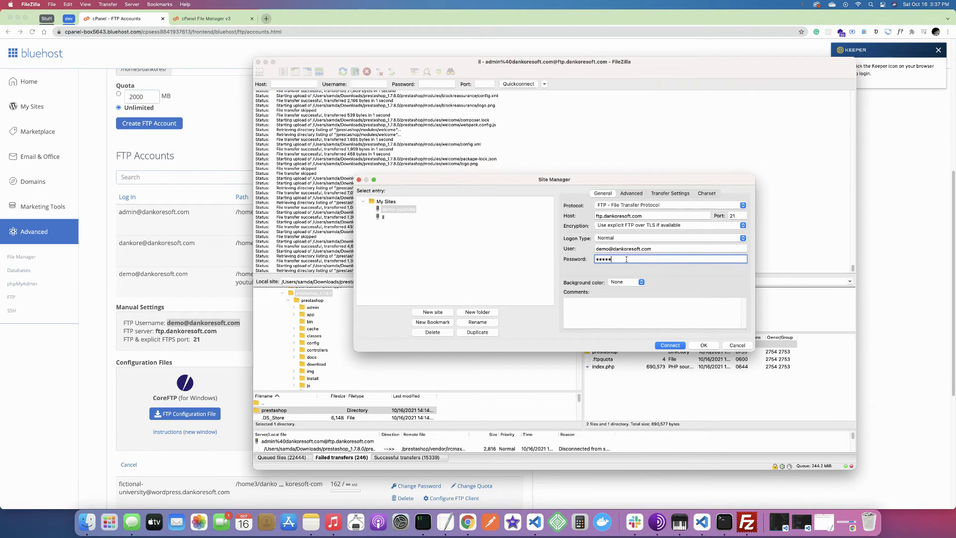
key("BackSpace")
key("BackSpace")
key("BackSpace")
key("BackSpace")
key("BackSpace")
key("BackSpace")
key("BackSpace")
key("BackSpace")
type("•")
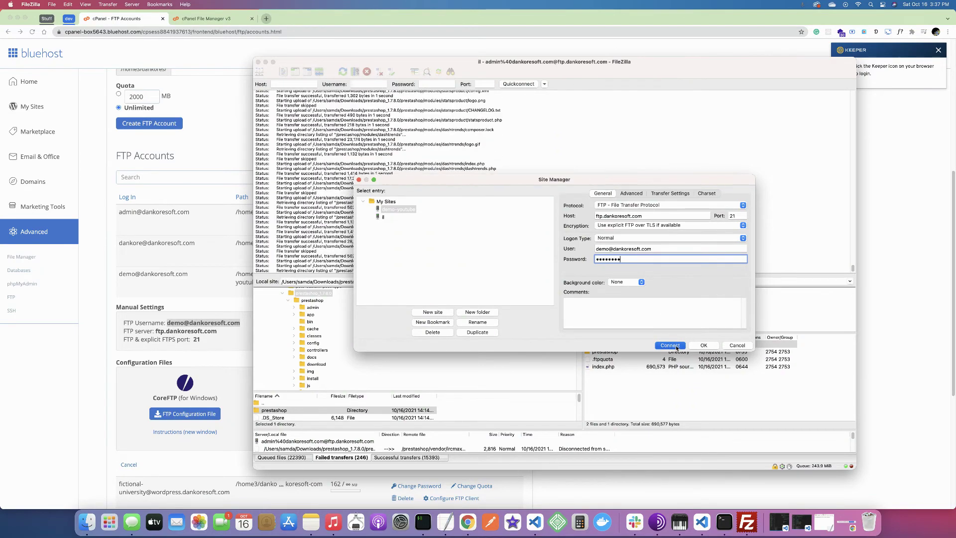
left_click(670, 345)
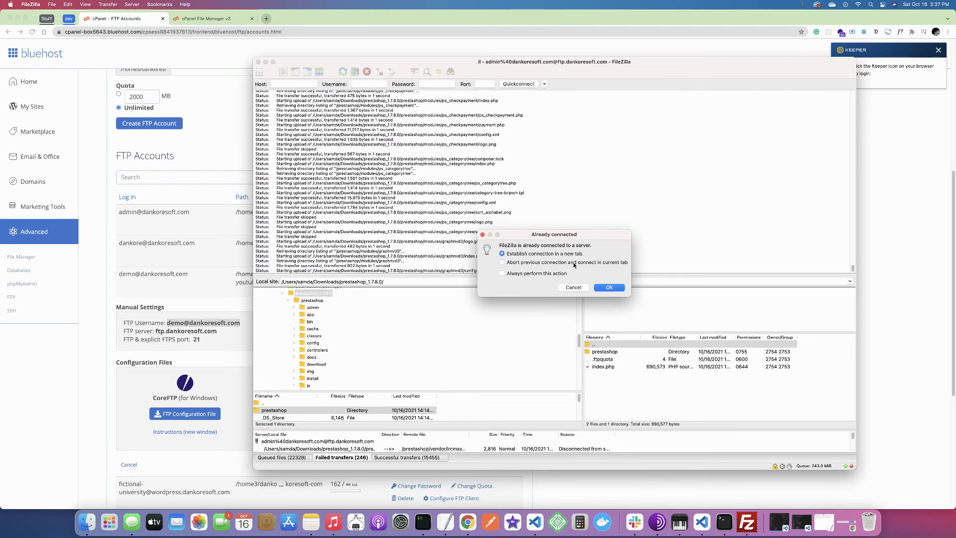
left_click(609, 288)
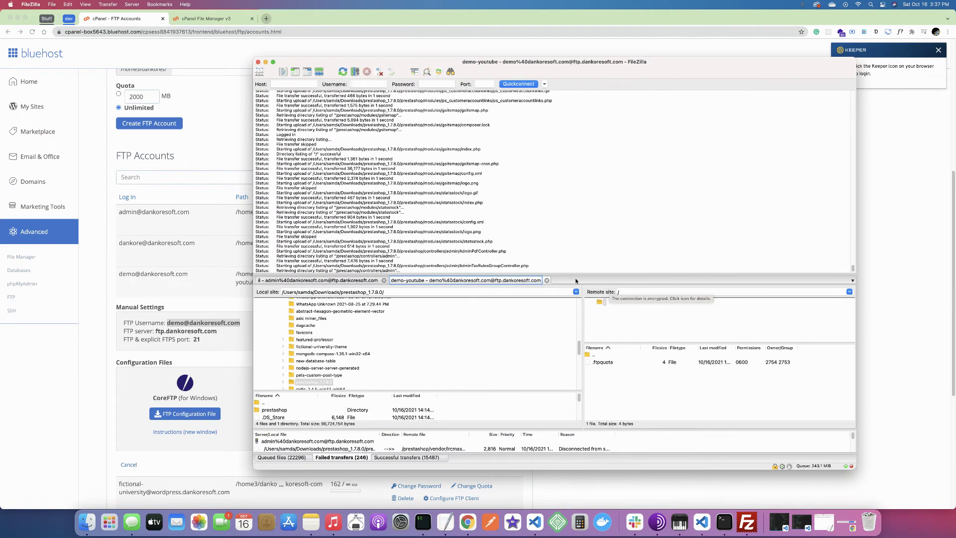
Step: Shrink the message log, enlarge the remote directory tree, and compare the il and demo-youtube connections
left_click_drag(572, 274, 577, 158)
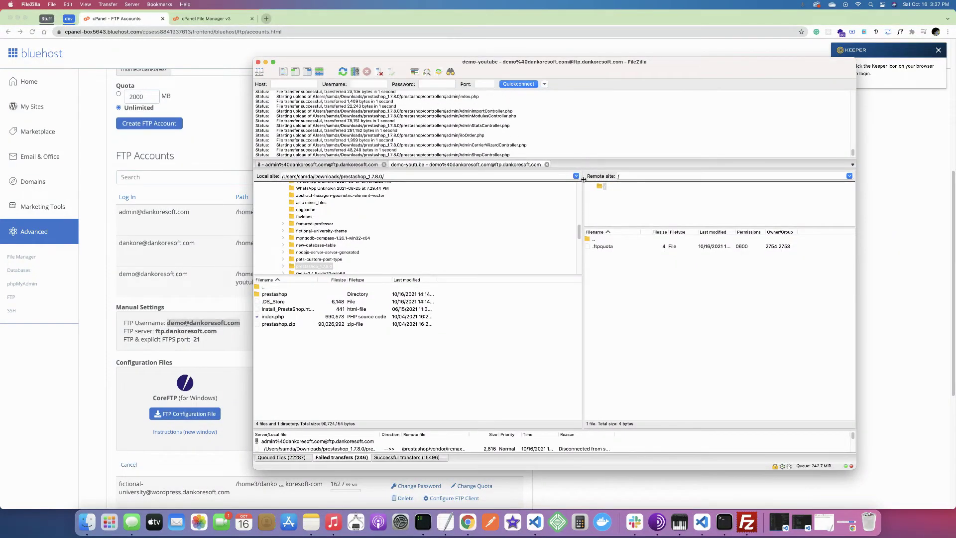
left_click_drag(608, 228, 657, 295)
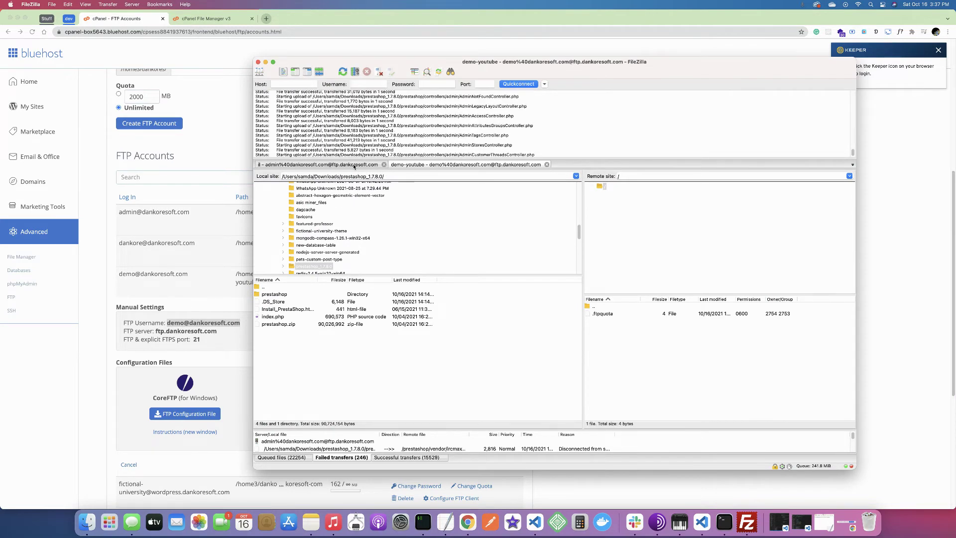
left_click(346, 165)
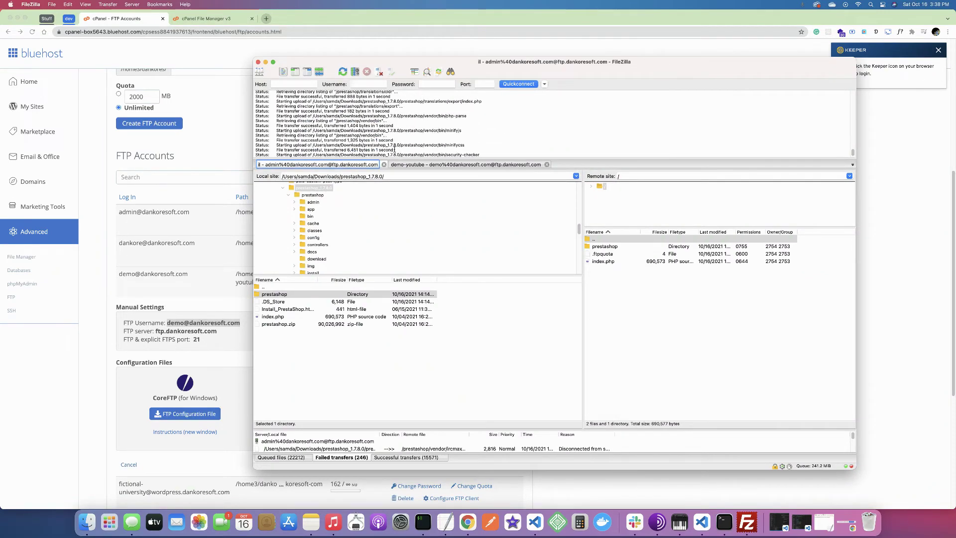
left_click(407, 165)
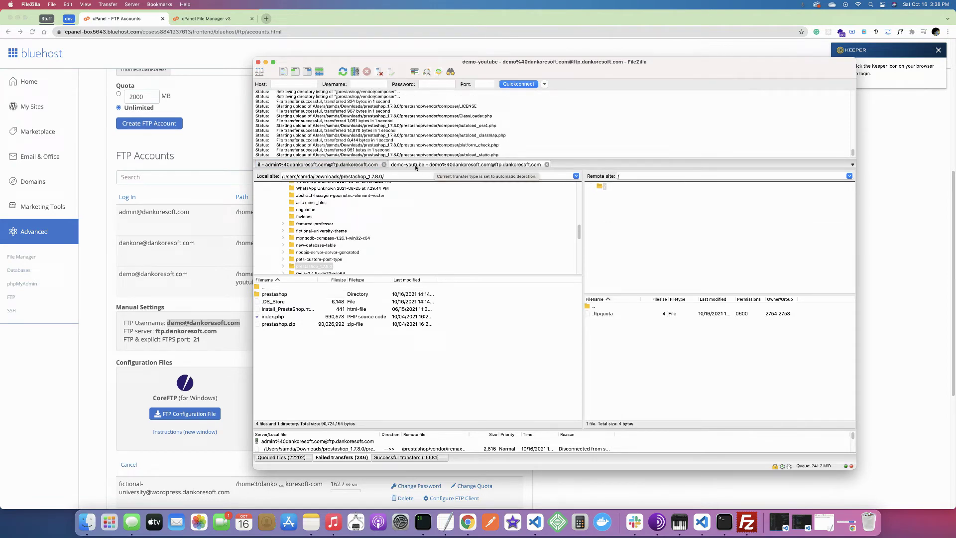
left_click(397, 166)
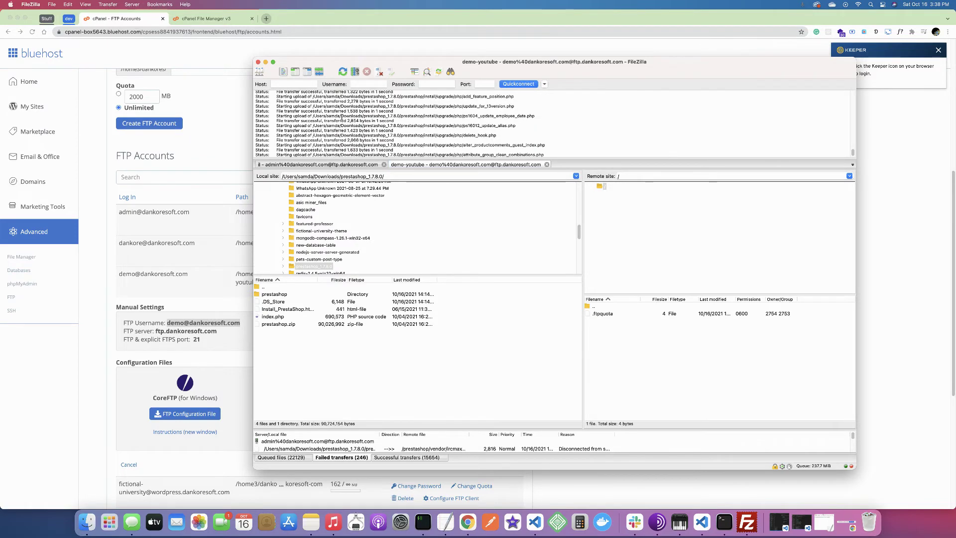
Step: Stop and remove all queued file transfers
left_click_drag(356, 123, 309, 122)
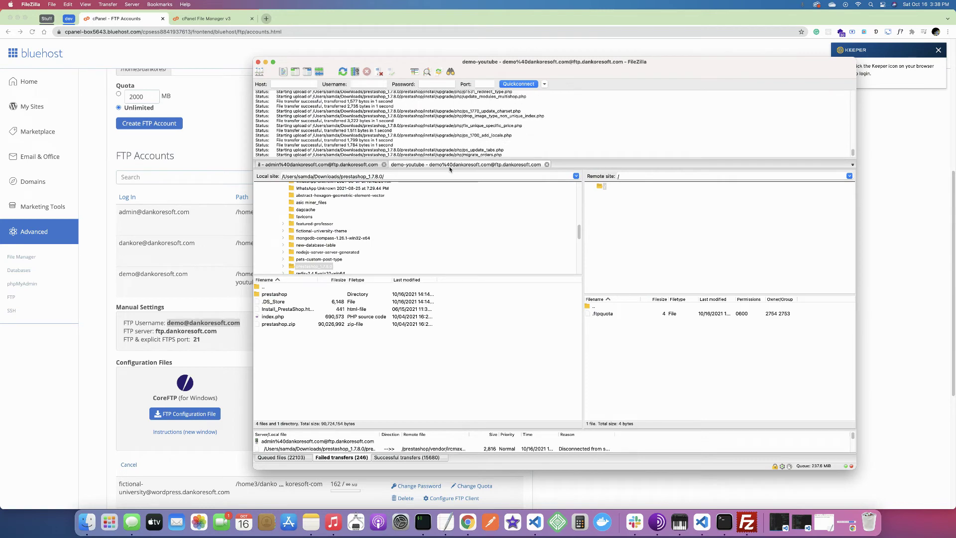
left_click(289, 457)
right_click(291, 457)
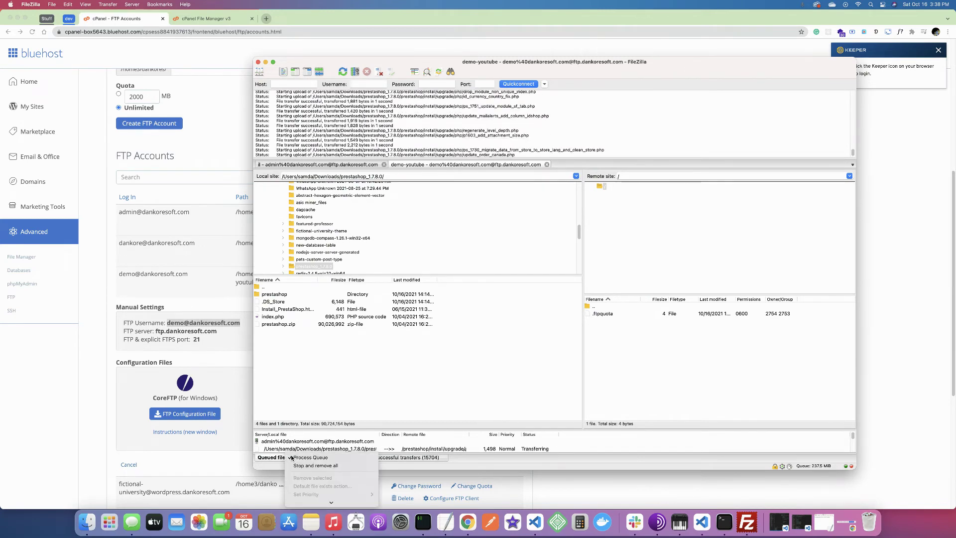
left_click(317, 465)
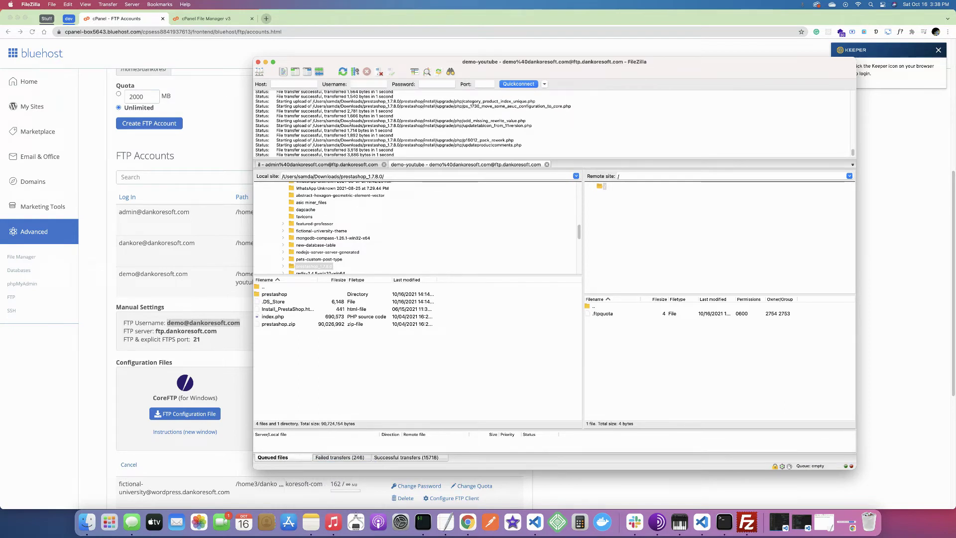
Step: Clear the message log, close the il connection, and give the local file list more room
right_click(388, 126)
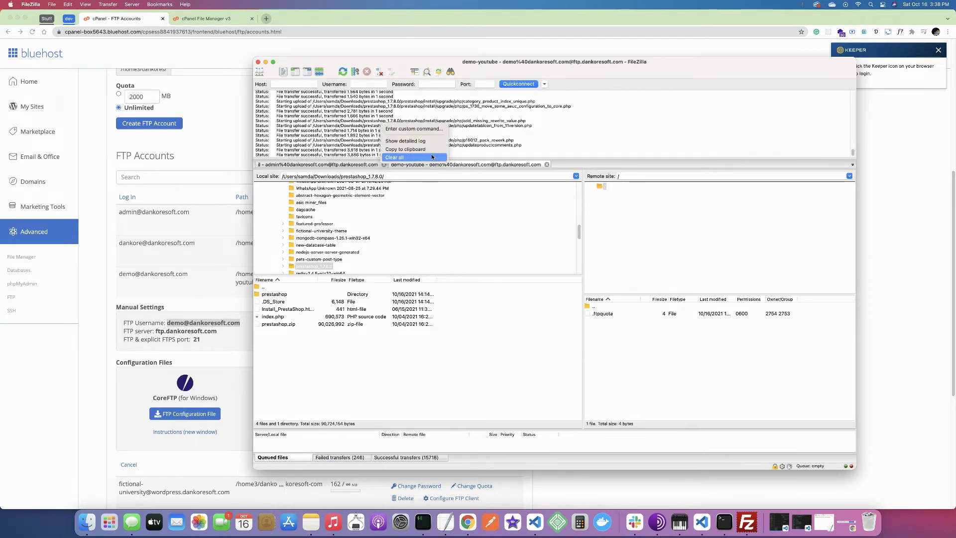
left_click(396, 157)
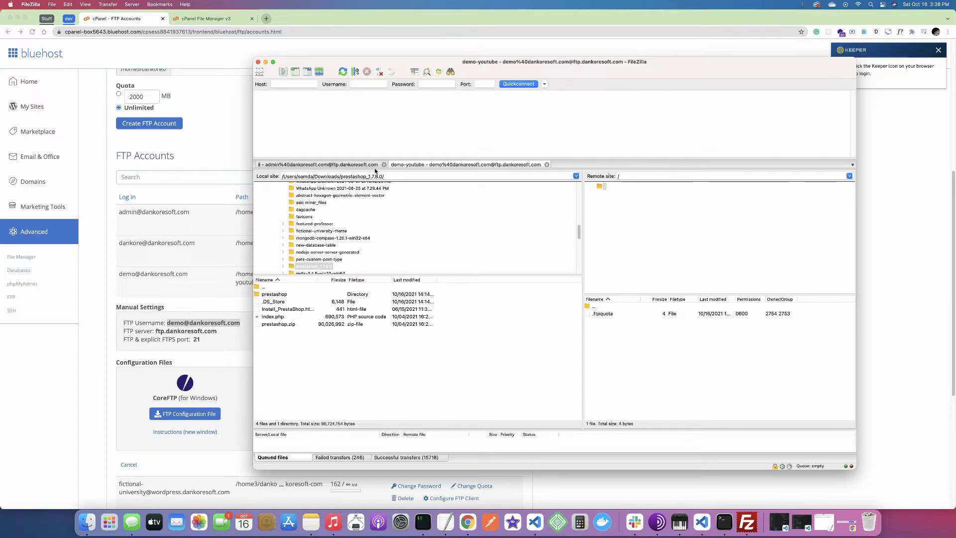
left_click(383, 165)
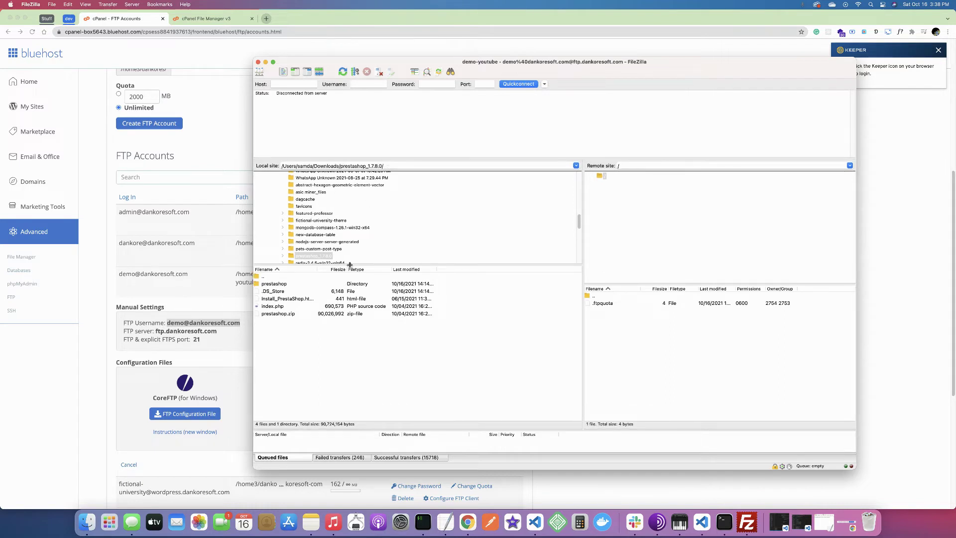
left_click_drag(350, 264, 350, 239)
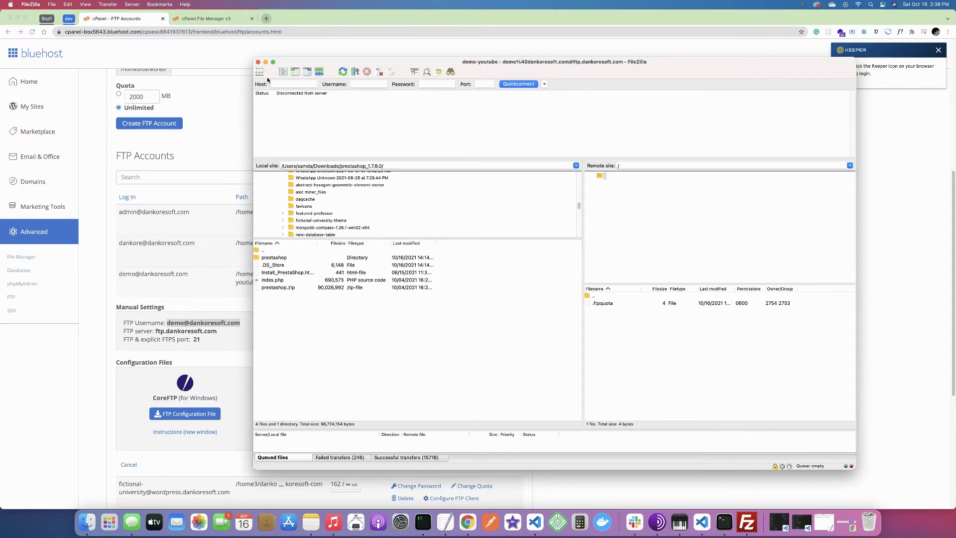
Step: Reconnect to the saved demo-youtube site, aborting the previous connection and connecting in the current tab
left_click(260, 72)
left_click(396, 211)
left_click(384, 217)
left_click(394, 211)
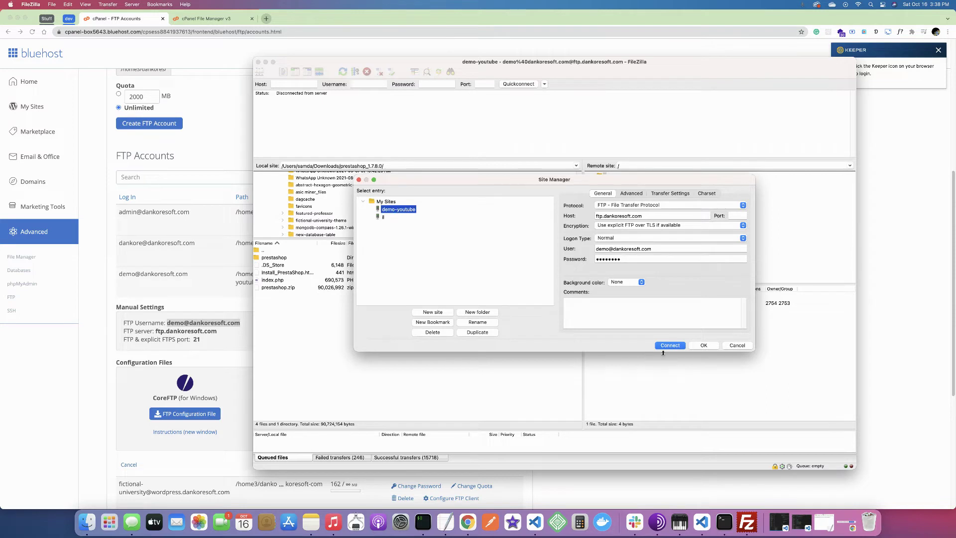
left_click(671, 345)
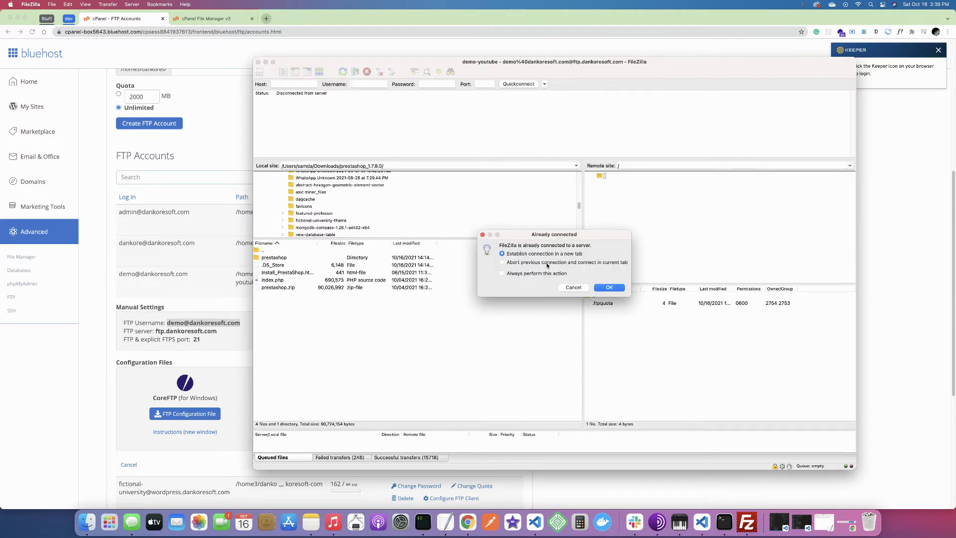
left_click(502, 262)
left_click(609, 287)
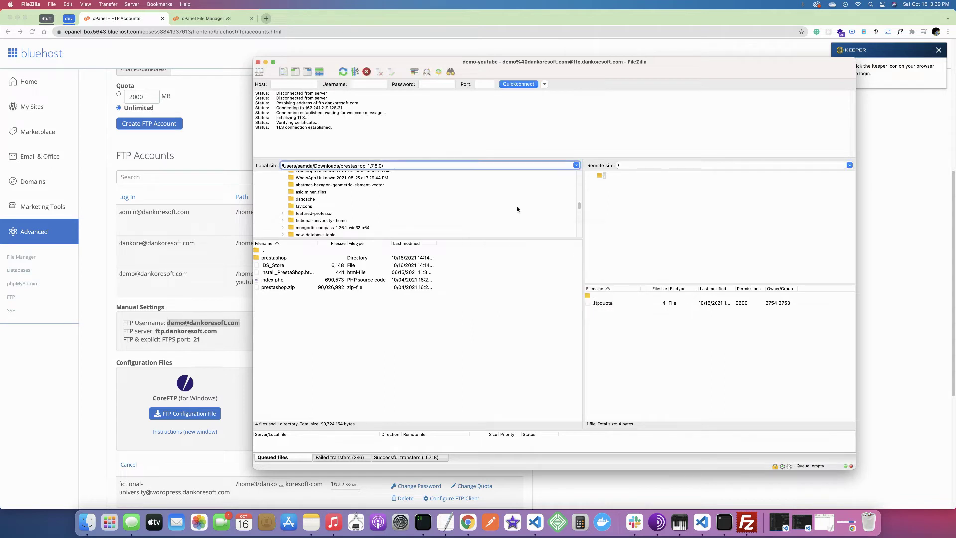
Step: Examine the connection status messages in the log, from TLS initialization through the directory listing
left_click_drag(342, 143, 275, 143)
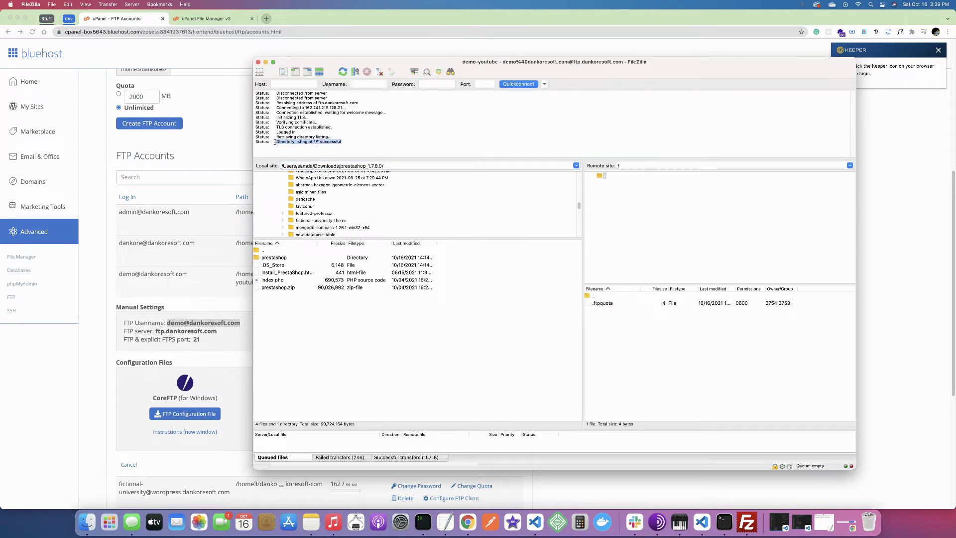
left_click_drag(275, 142, 256, 118)
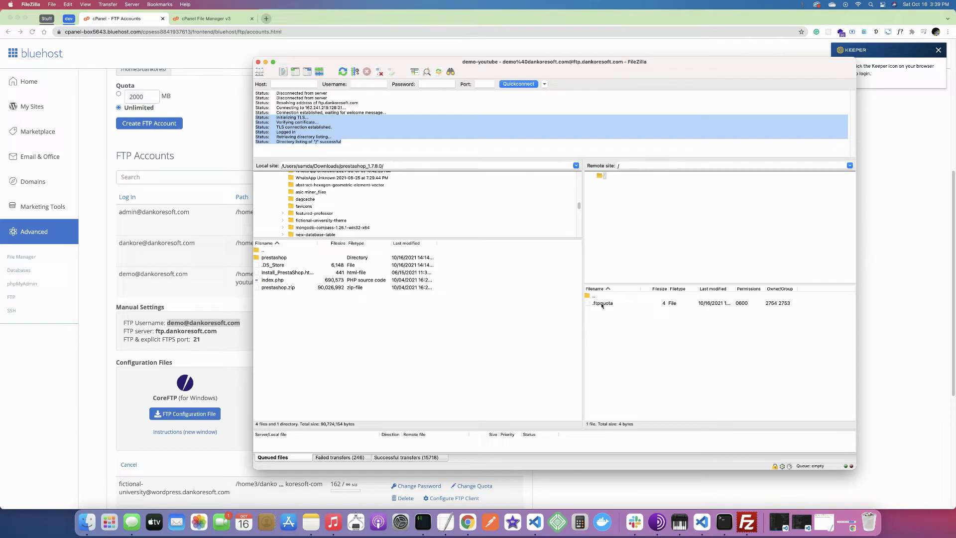
left_click(312, 298)
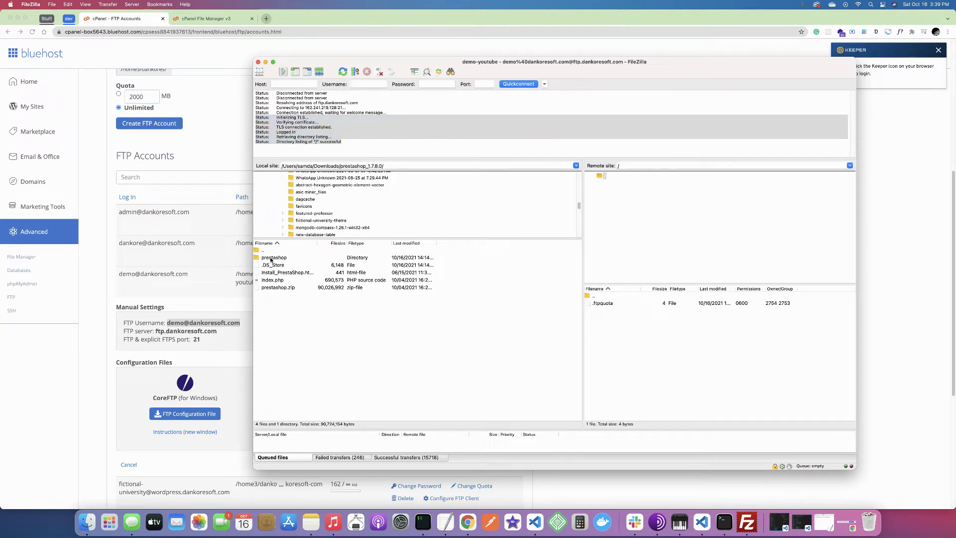
Step: Look over the items in the local prestashop_1.7.8.0 folder and give the remote file list more height
left_click(272, 259)
left_click(280, 265)
left_click(283, 272)
left_click(284, 280)
left_click(285, 289)
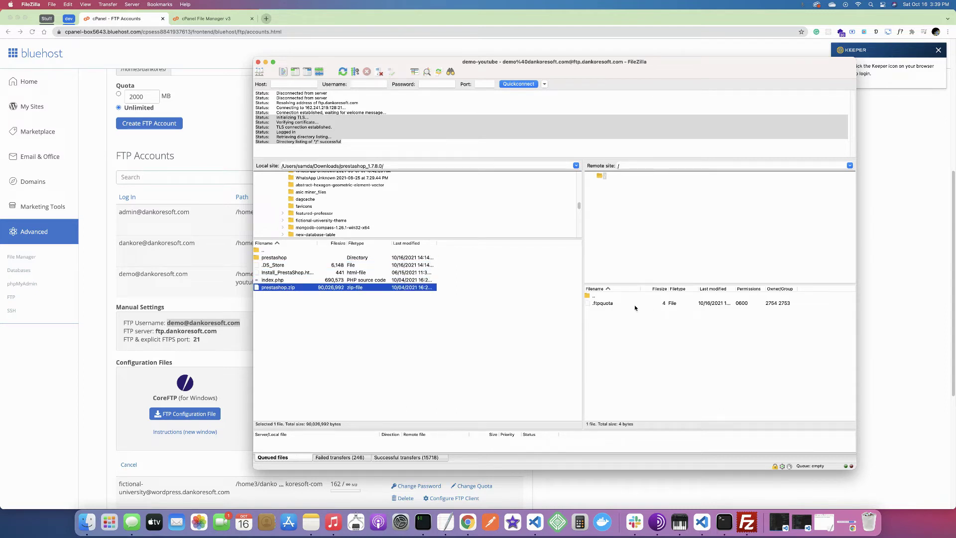
left_click(604, 297)
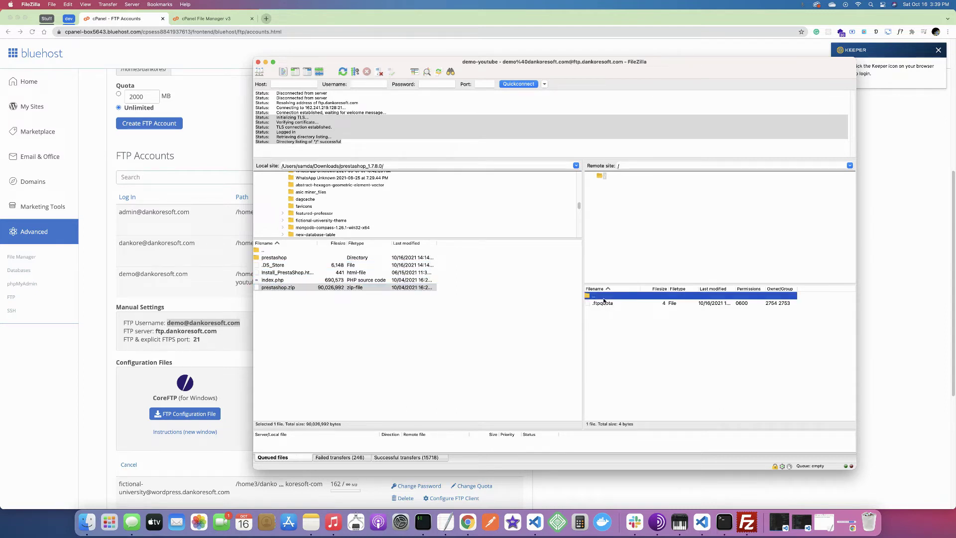
left_click_drag(623, 284, 608, 201)
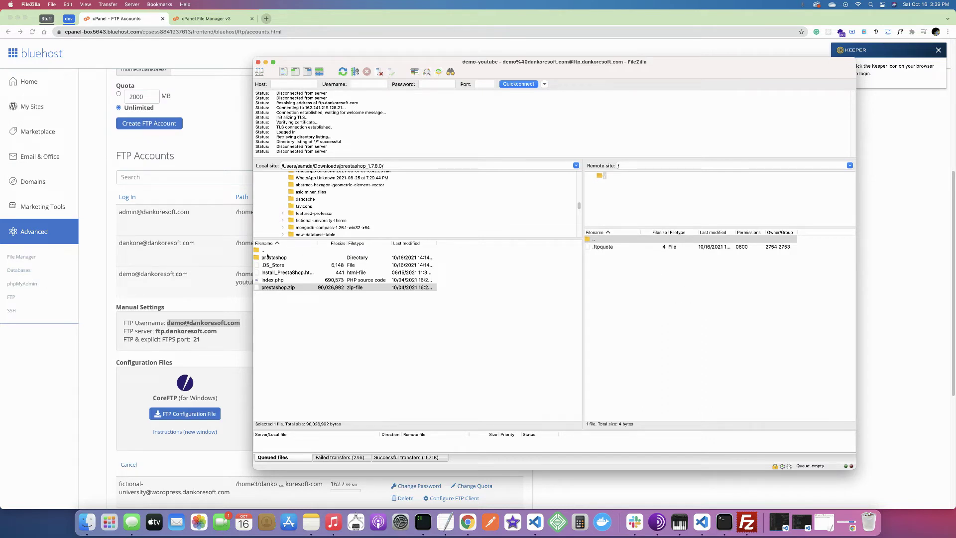
Step: Go up to the local Downloads folder and upload its 42-end folder to the remote root directory
double_click(269, 252)
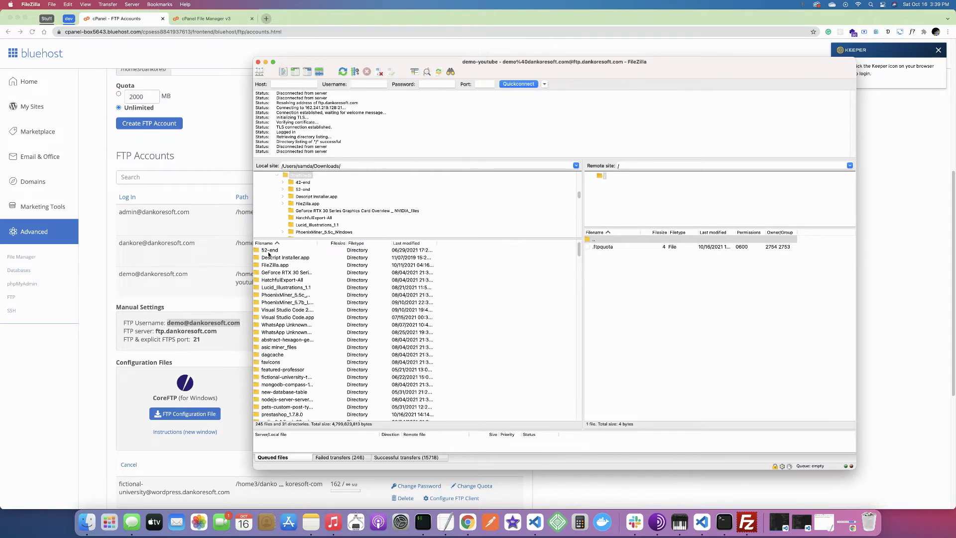
scroll(308, 348, "up", 1)
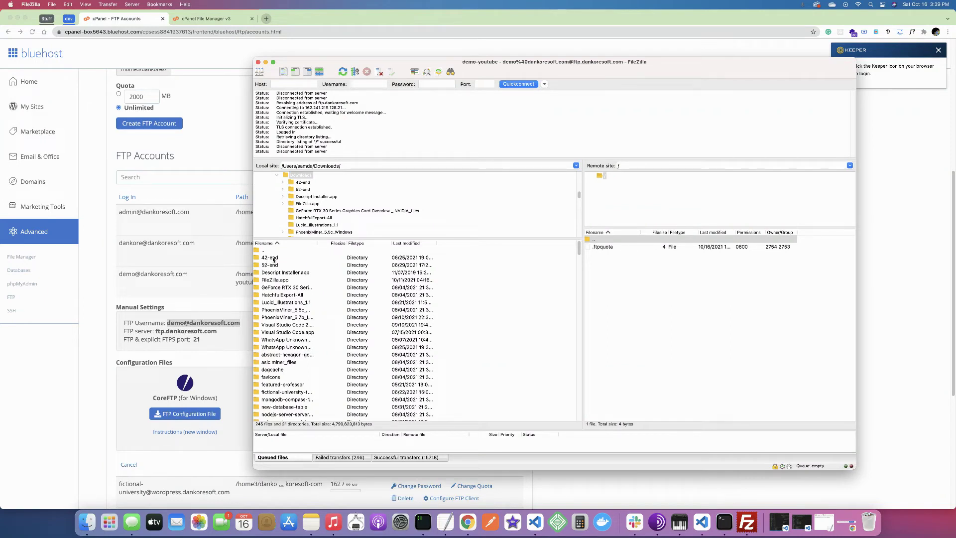
left_click(273, 259)
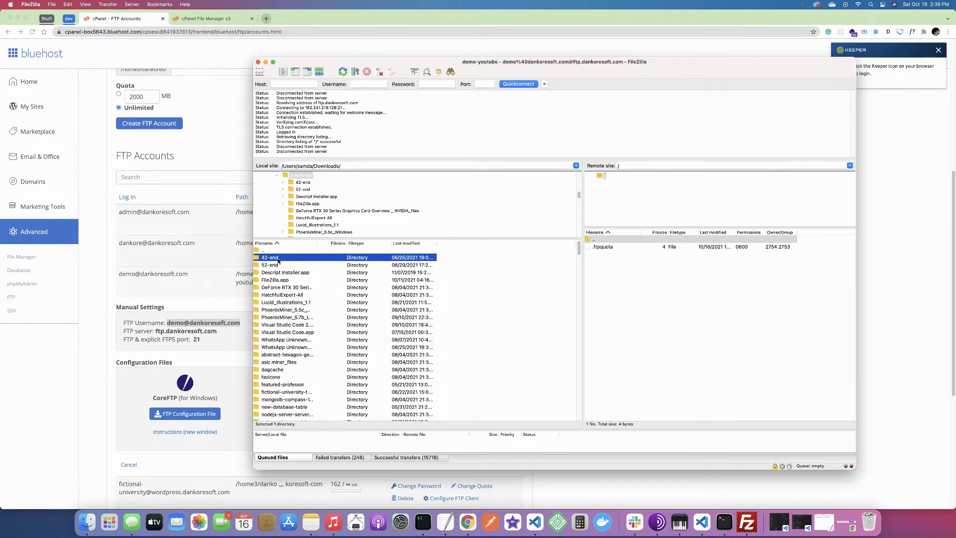
left_click(689, 274)
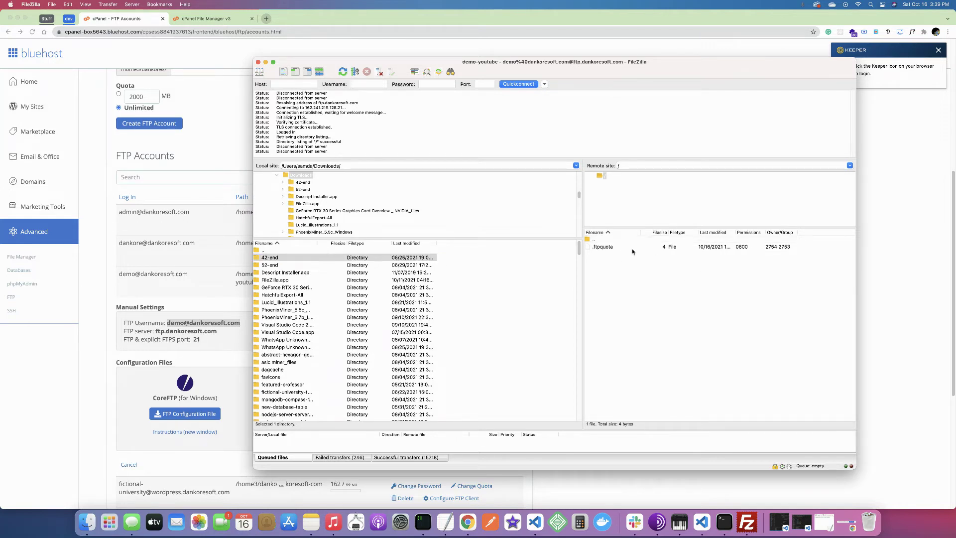
left_click(282, 260)
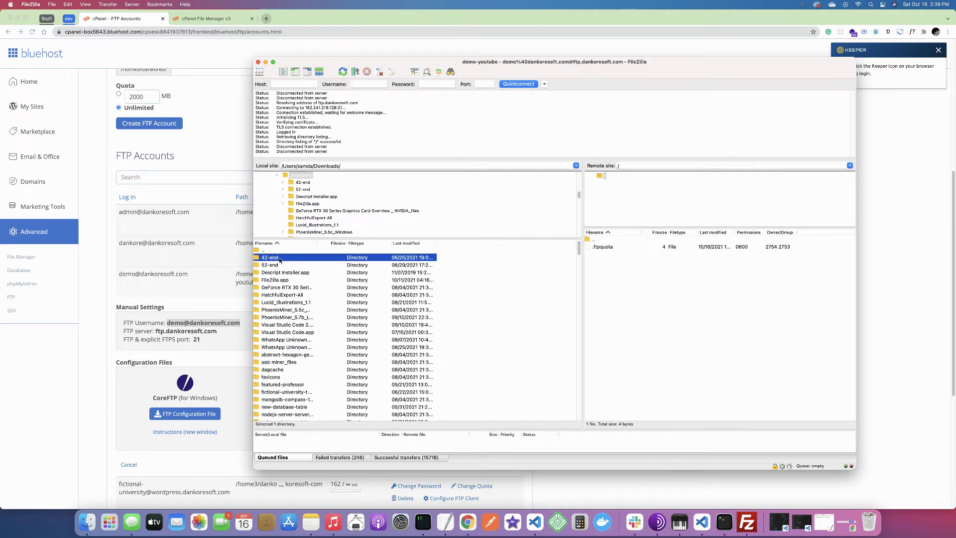
left_click(328, 257)
right_click(327, 259)
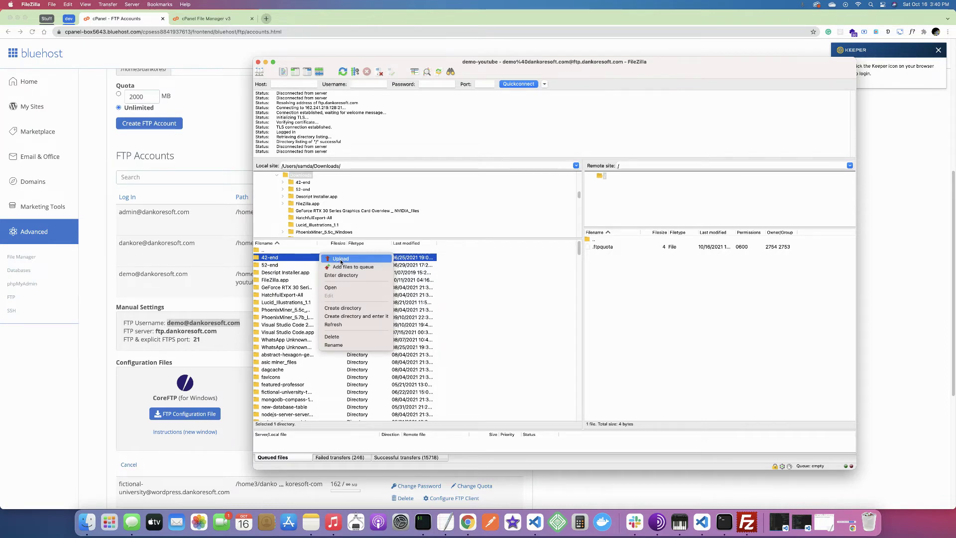
left_click(341, 260)
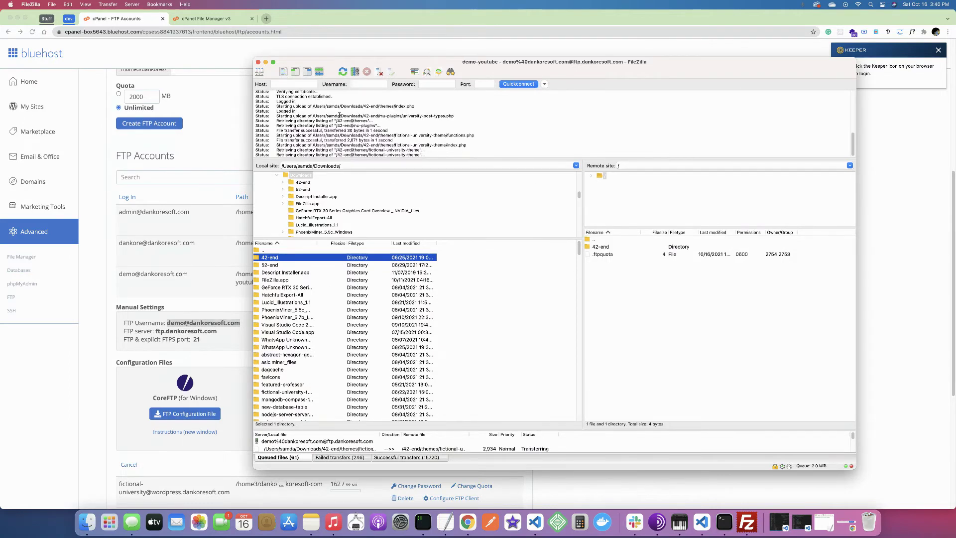
left_click_drag(283, 106, 358, 144)
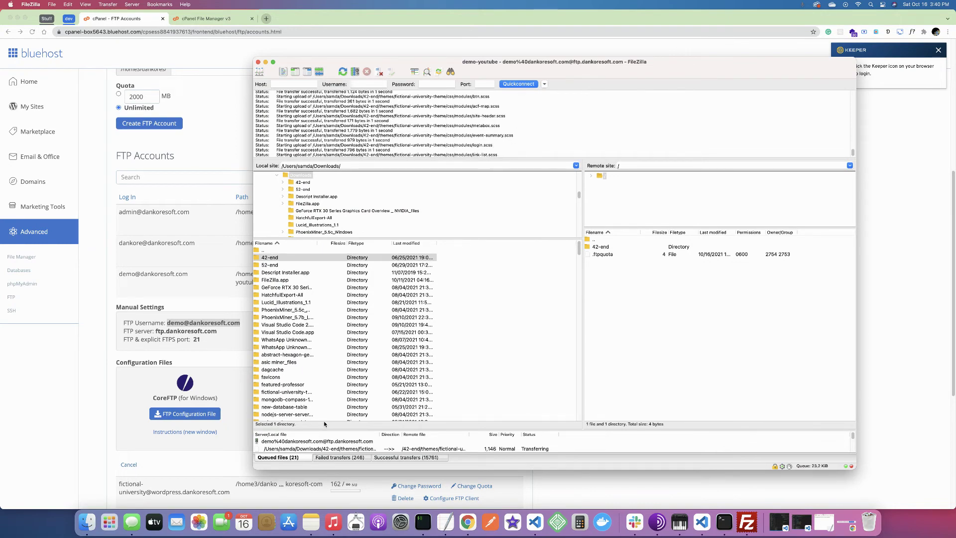
Step: Enlarge the transfer queue area, then reset and requeue all failed transfers
left_click_drag(327, 428, 343, 301)
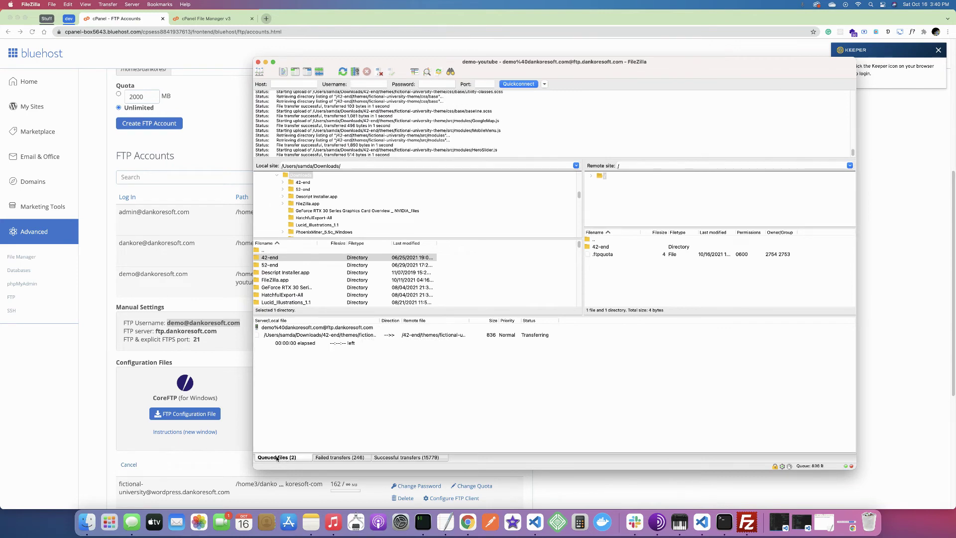
left_click(338, 457)
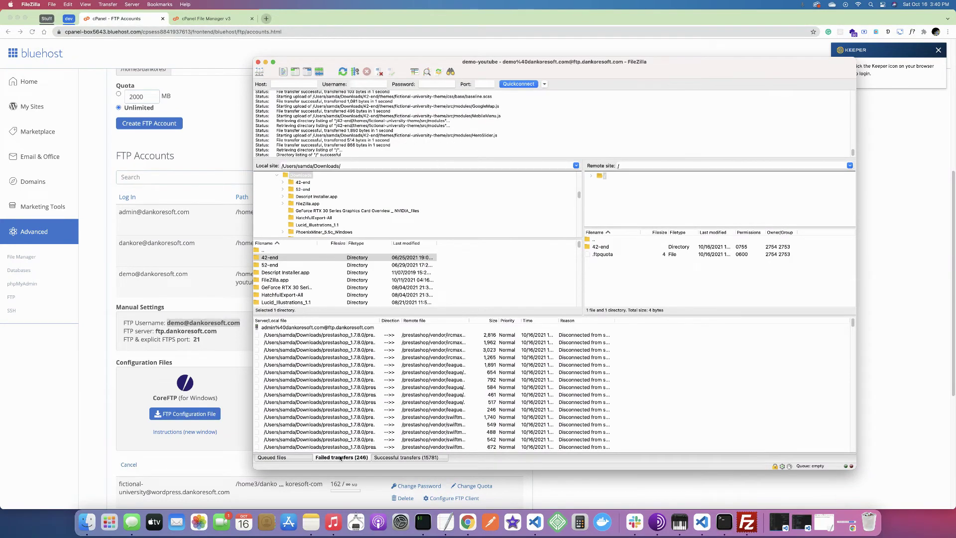
right_click(338, 455)
left_click(354, 465)
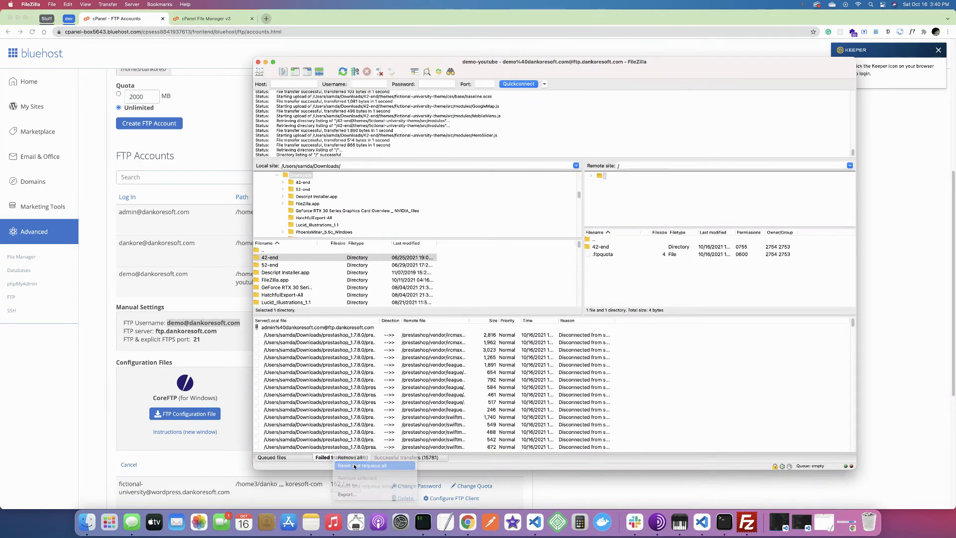
Step: Show the successful transfers, reduce the transfer list's height, and select the uploaded 42-end folder on the remote site
left_click(398, 458)
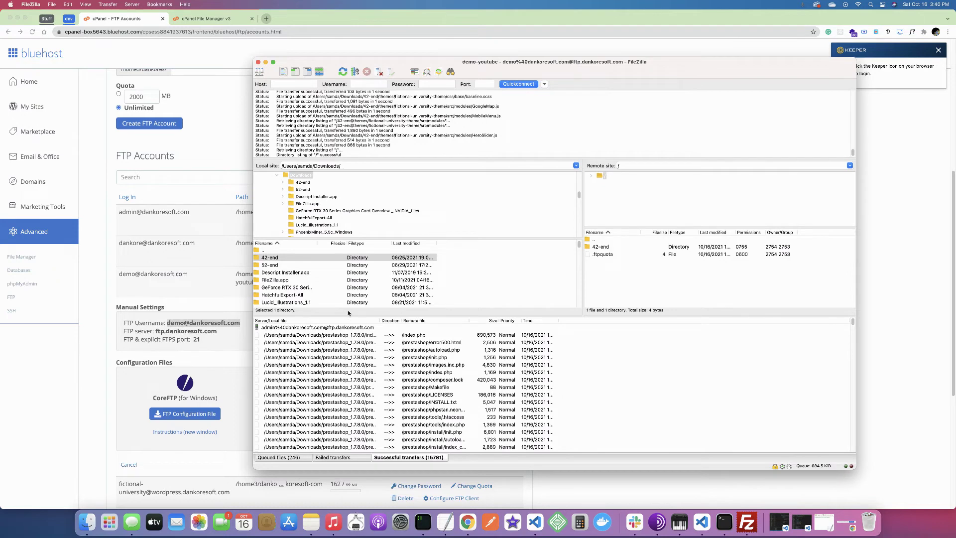
left_click_drag(349, 315, 349, 342)
left_click(605, 249)
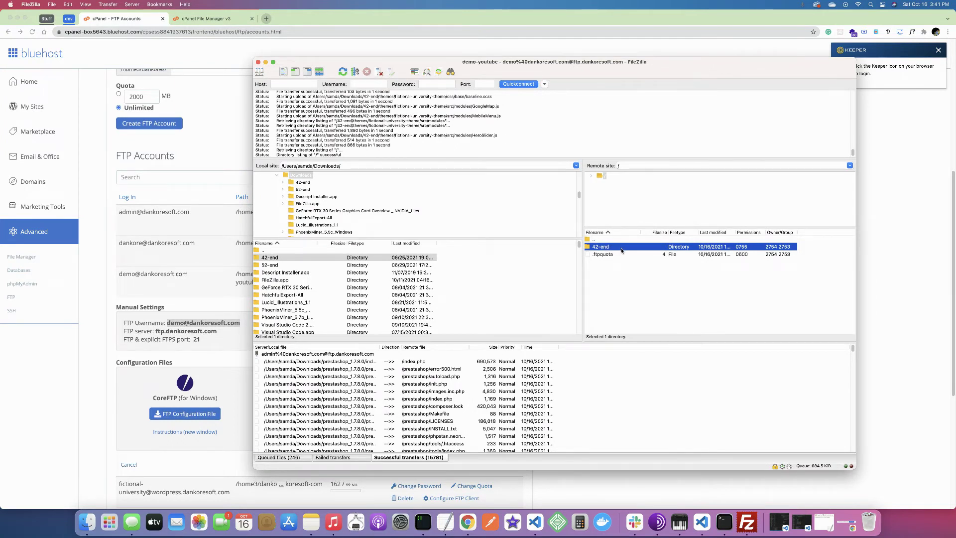
Step: Switch to Chrome, close the cPanel FTP Accounts page, and reload the cPanel File Manager
left_click(174, 52)
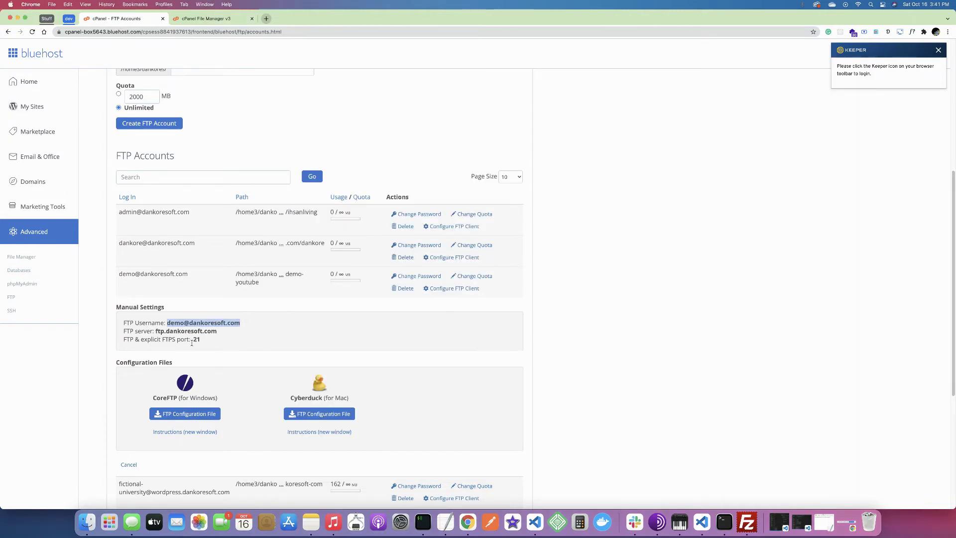
left_click(163, 19)
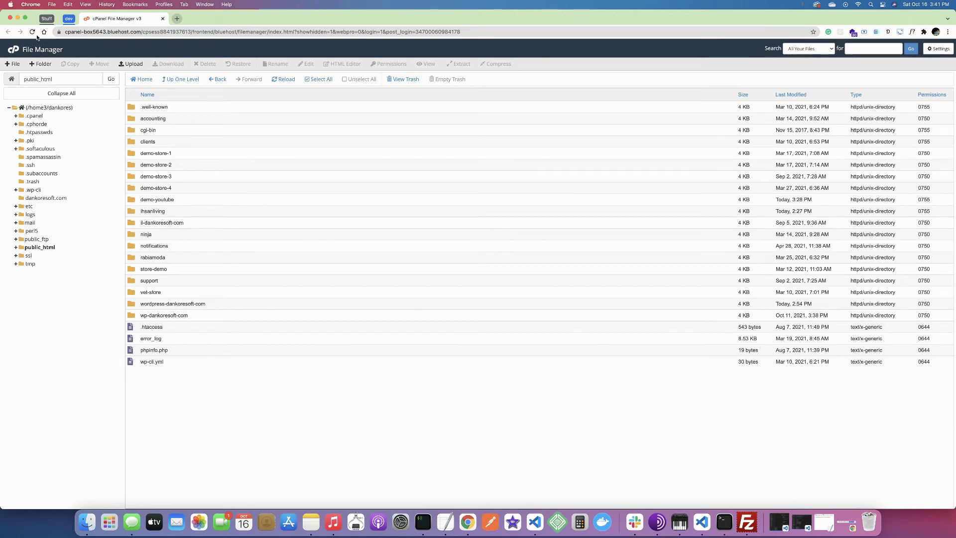
left_click(33, 33)
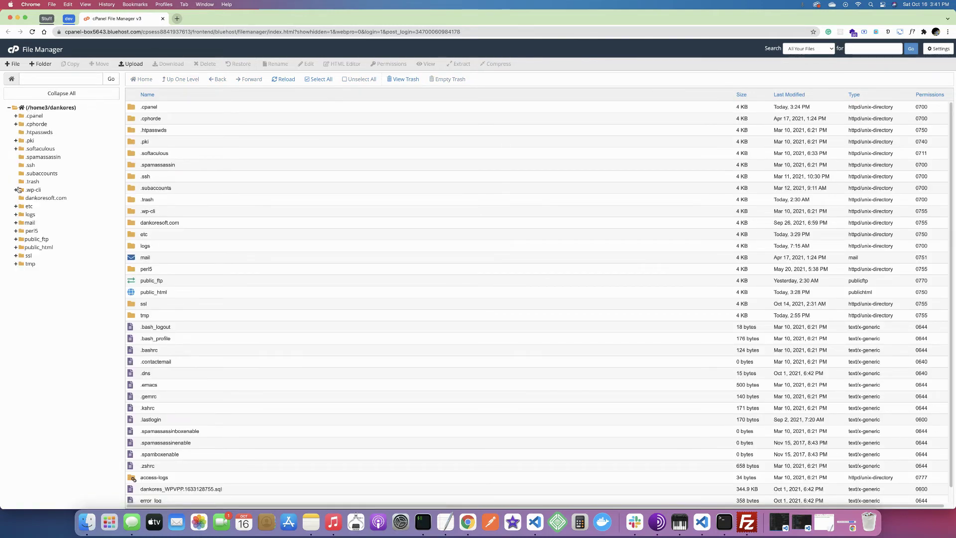
Step: Browse to public_html/demo-youtube in the folder tree and check the contents of it and its 42-end folder
left_click(21, 249)
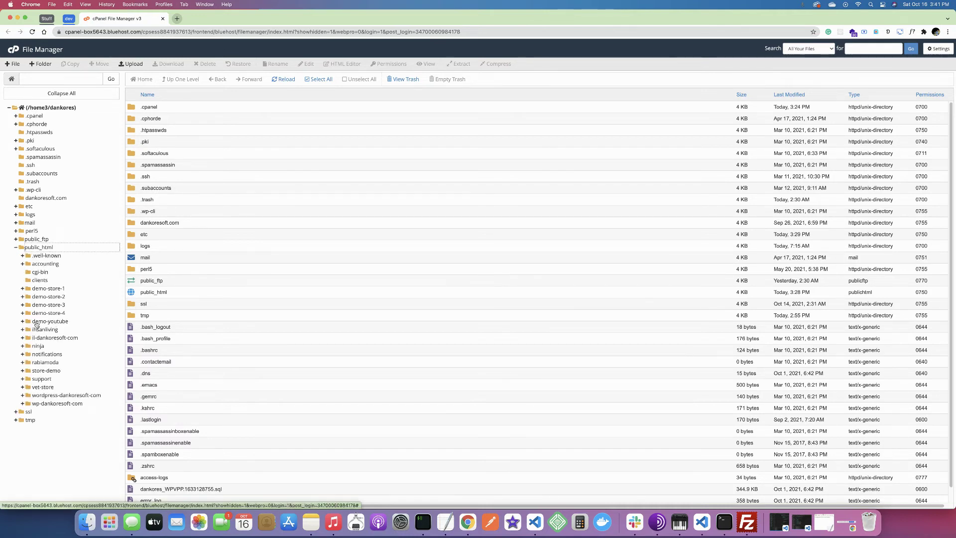
left_click(39, 322)
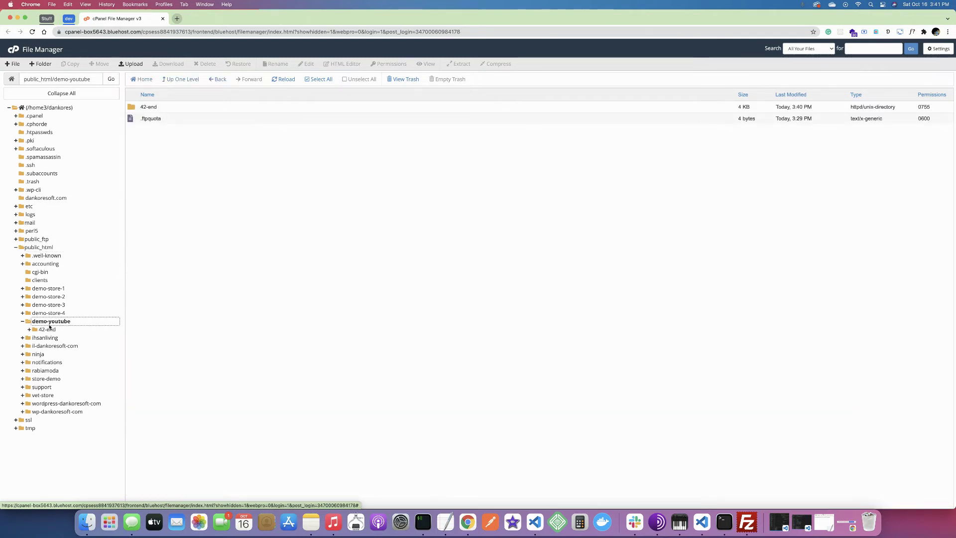
left_click(48, 330)
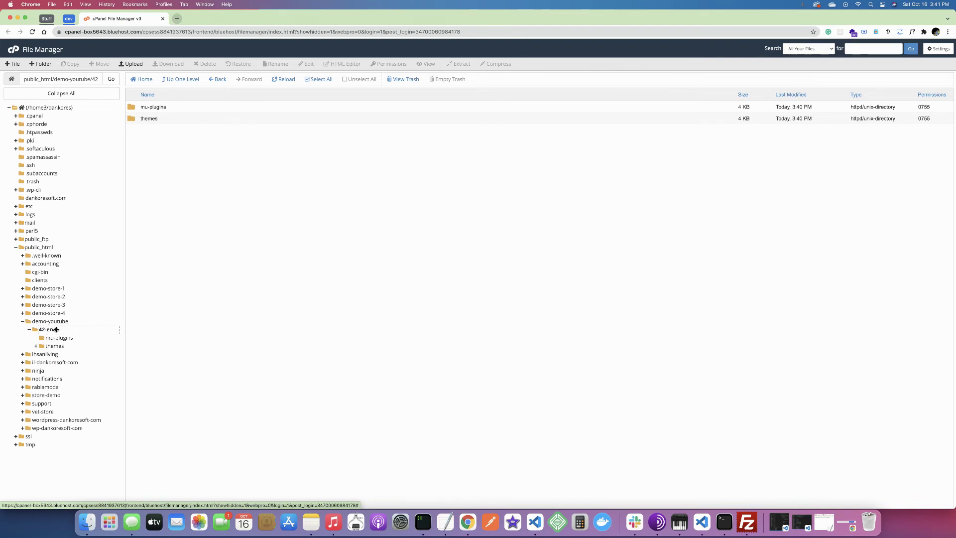
left_click(30, 330)
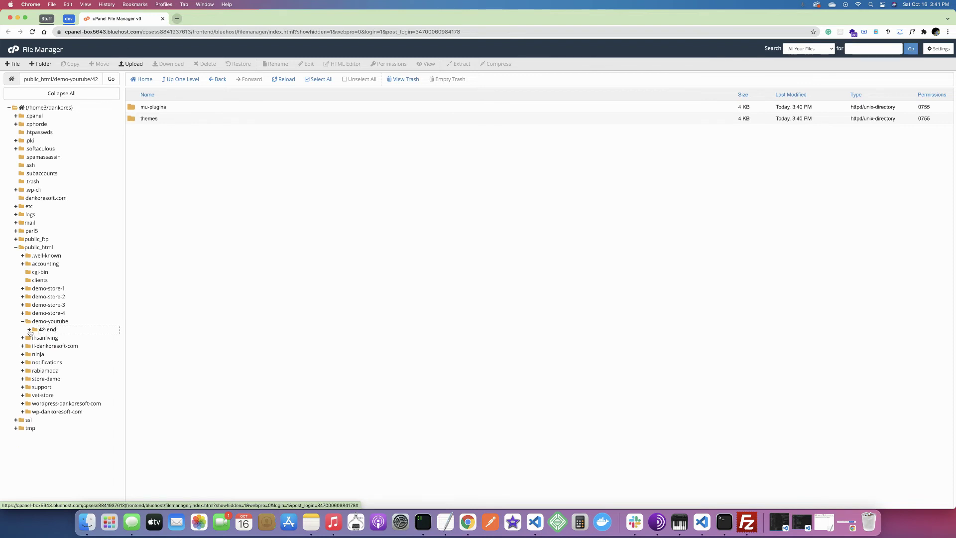
left_click(54, 321)
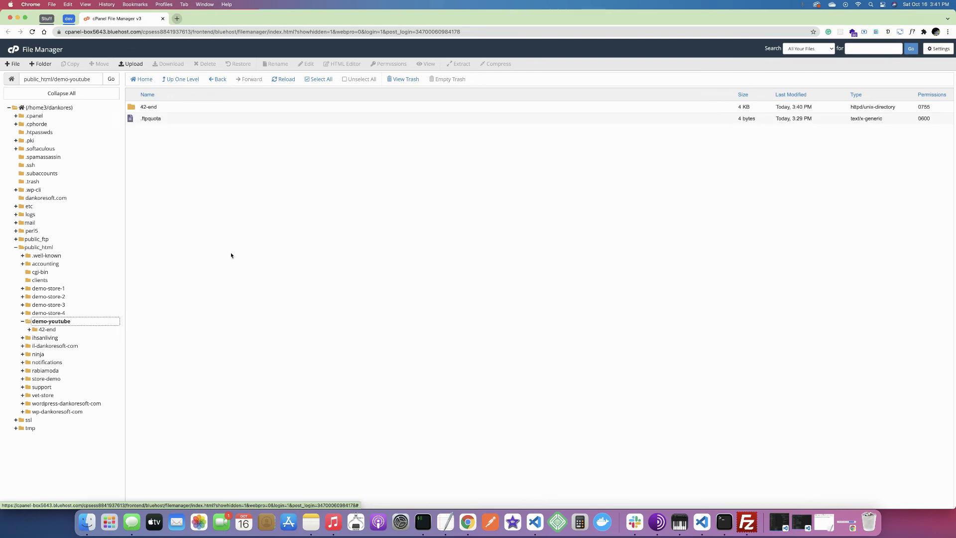
Step: Switch back to FileZilla and upload the local 52-end folder from Downloads to the remote root directory
left_click(747, 521)
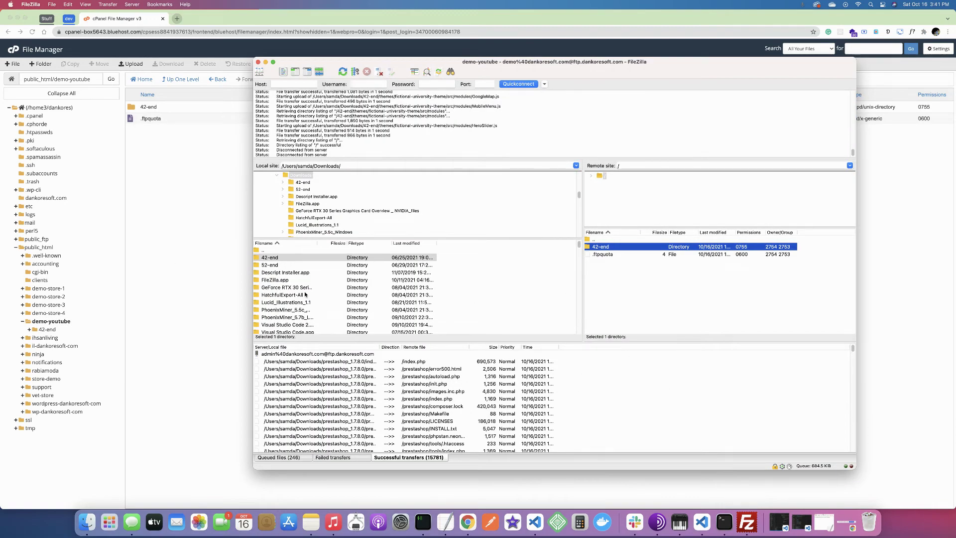
scroll(305, 294, "down", 10)
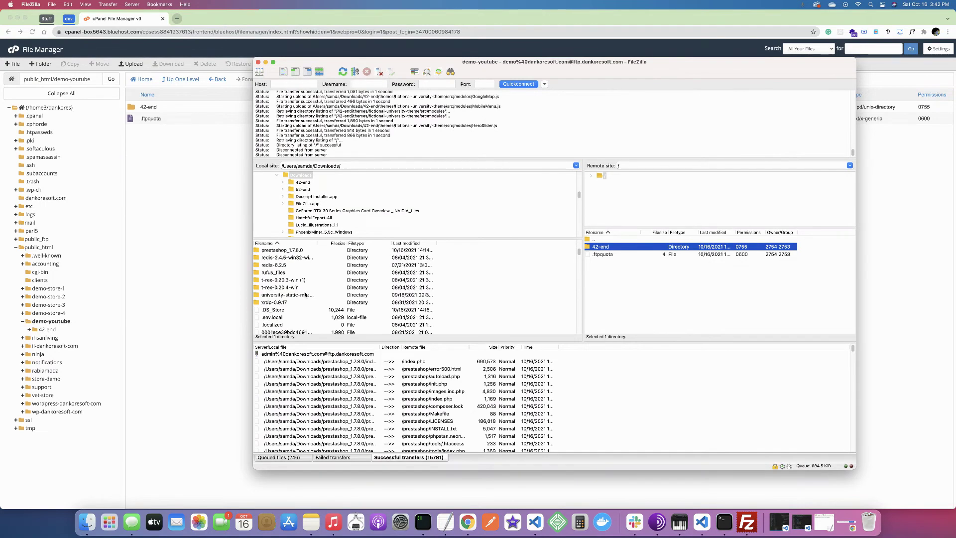
scroll(305, 295, "up", 10)
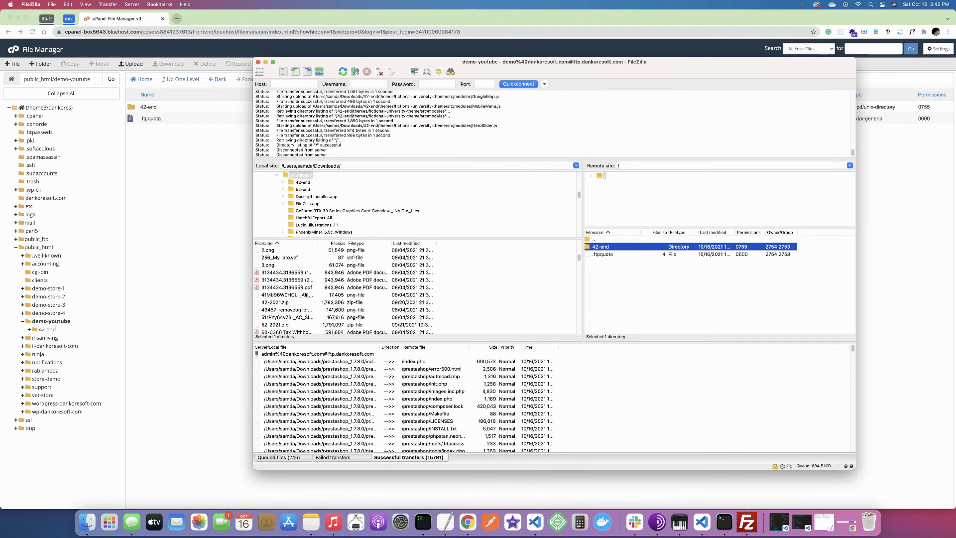
scroll(305, 297, "up", 5)
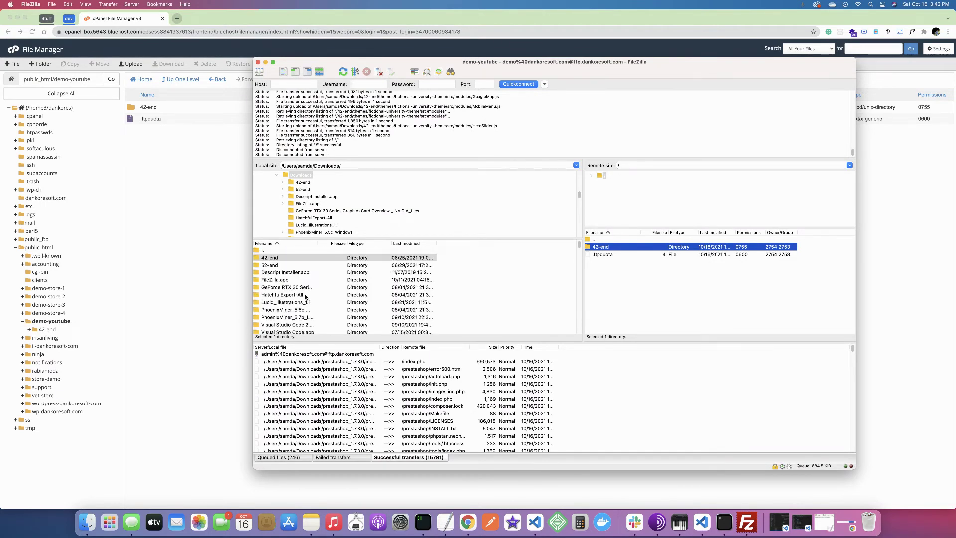
left_click(270, 265)
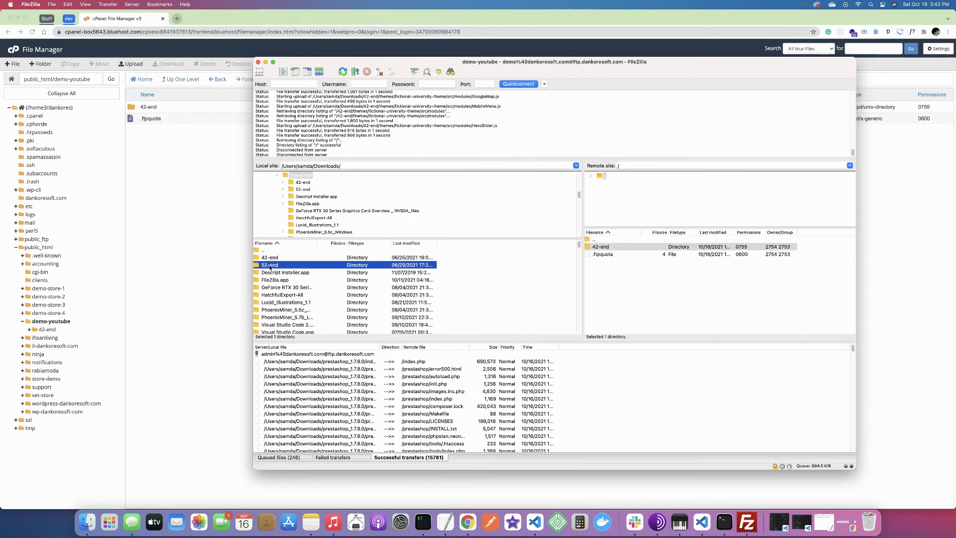
right_click(301, 267)
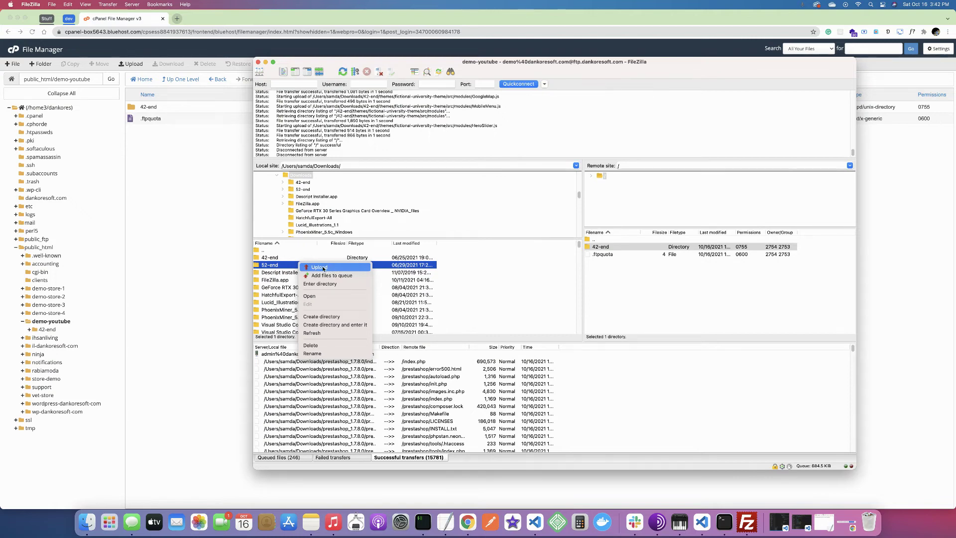
left_click(322, 266)
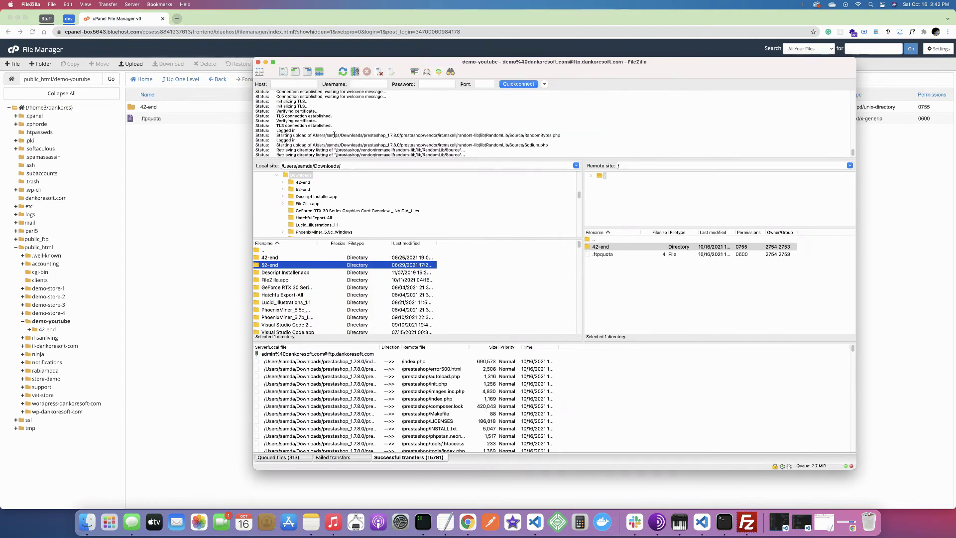
Step: Show the queued files and enlarge the message log and the local file list
left_click(287, 458)
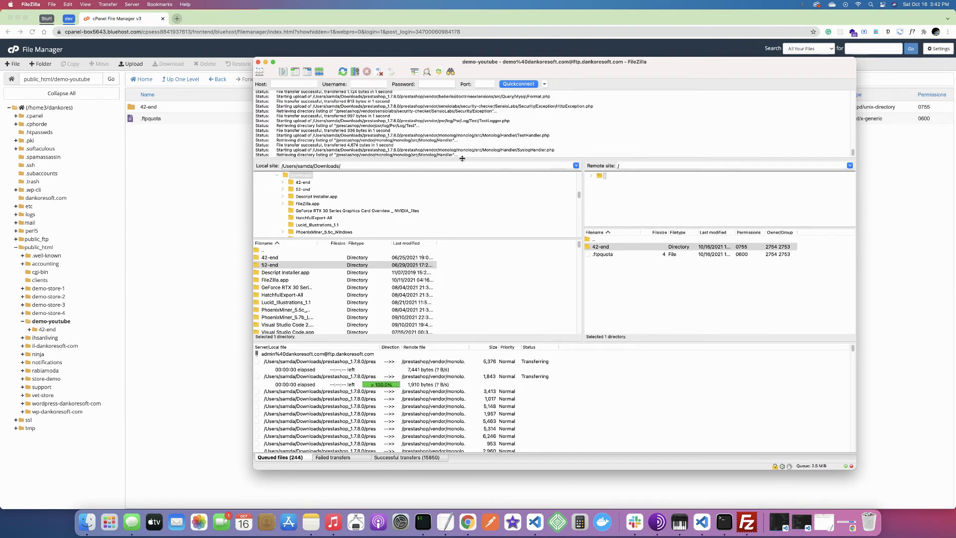
left_click_drag(462, 162, 462, 187)
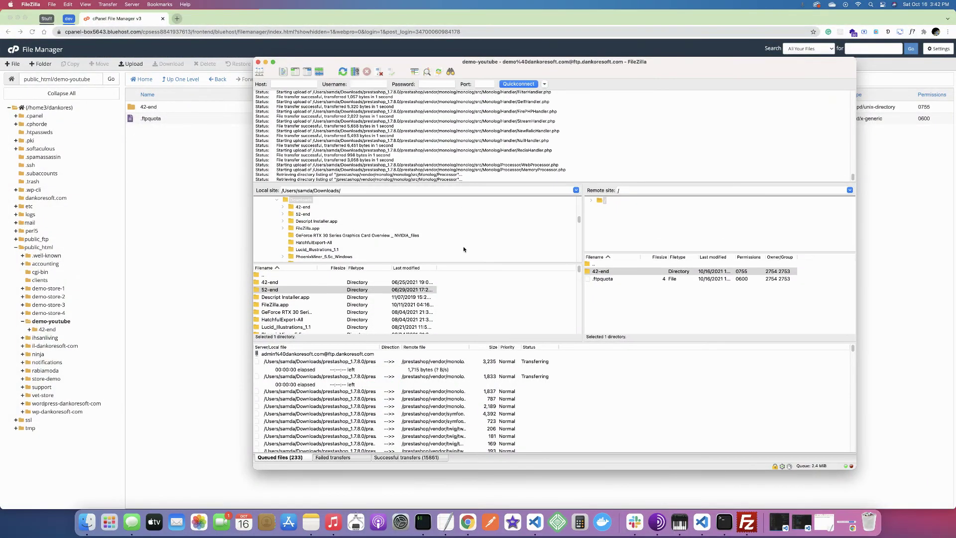
left_click_drag(468, 264, 474, 249)
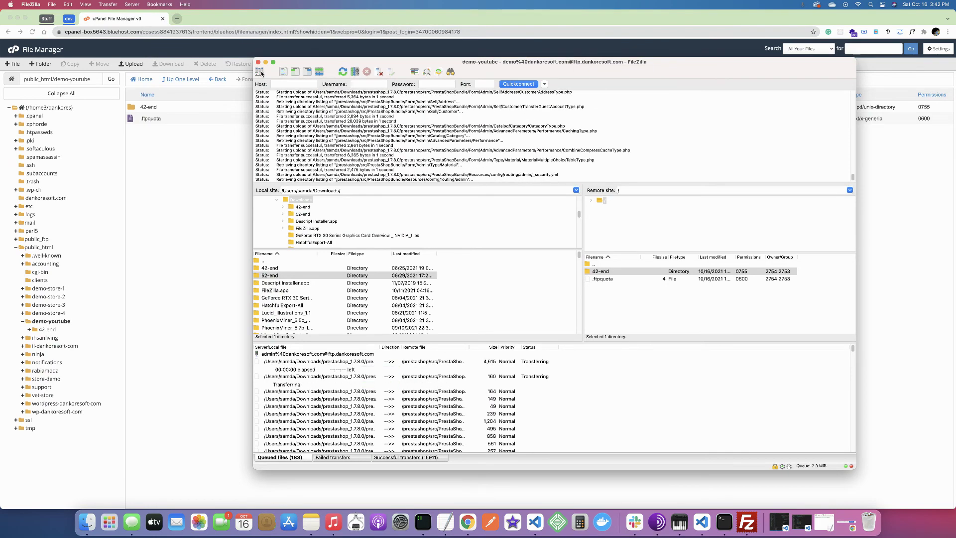
Step: Create a site entry called "name of my site" in the Site Manager
left_click(260, 72)
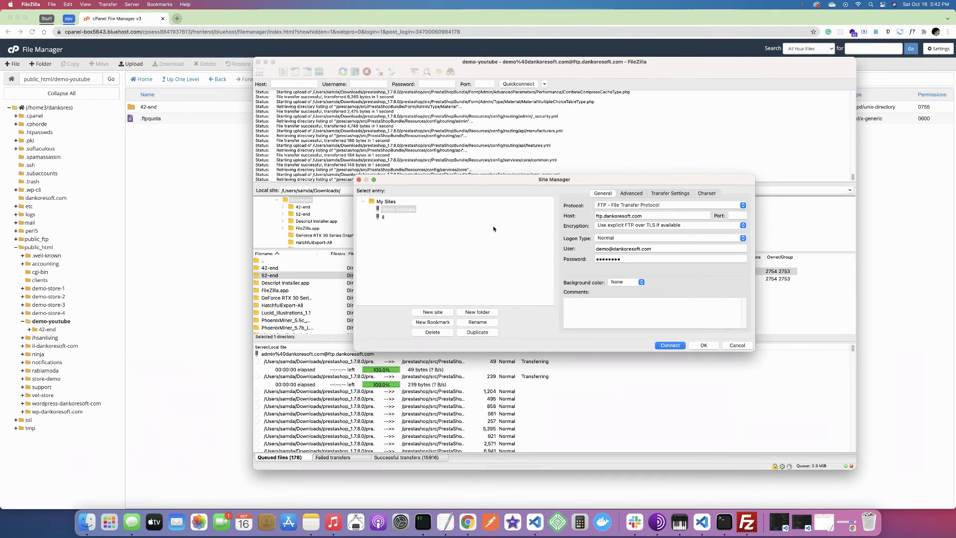
left_click(736, 346)
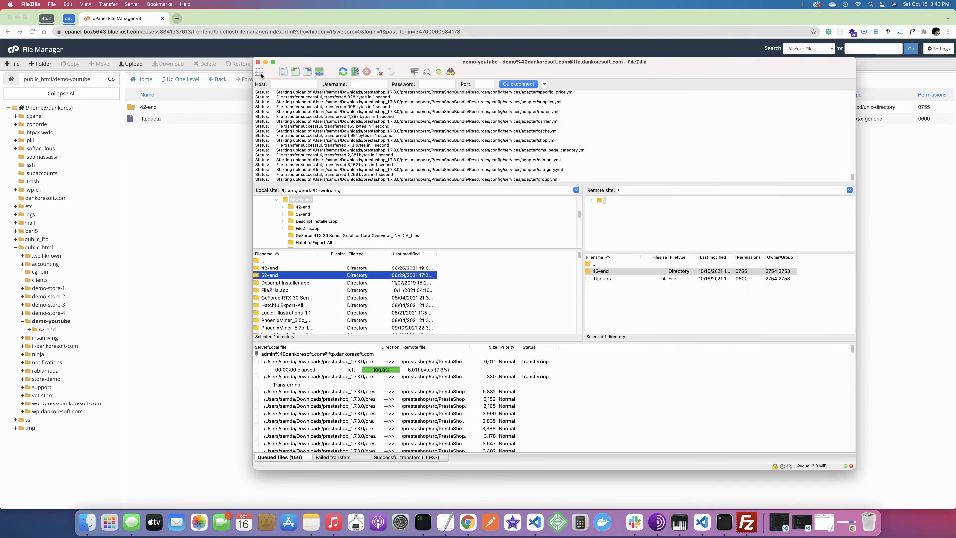
left_click(260, 73)
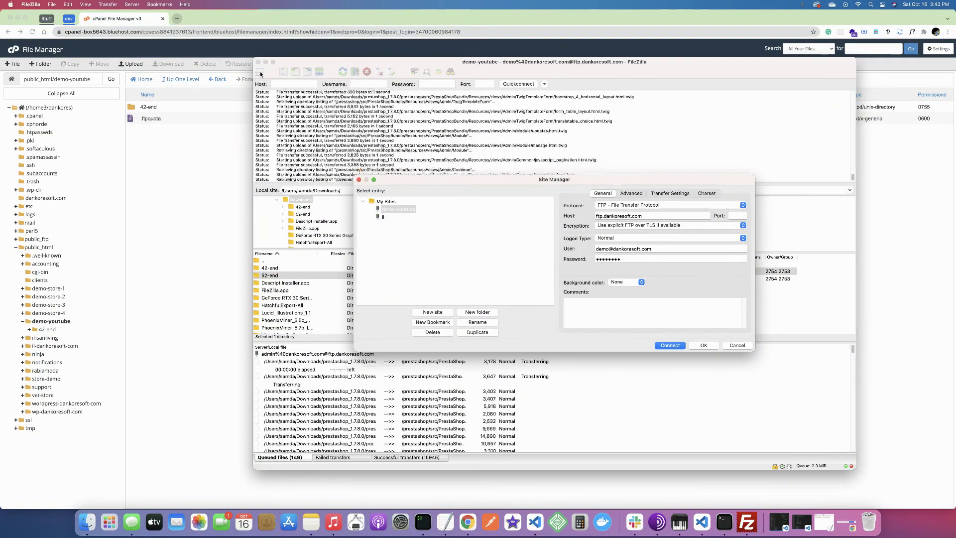
left_click(433, 312)
type("name")
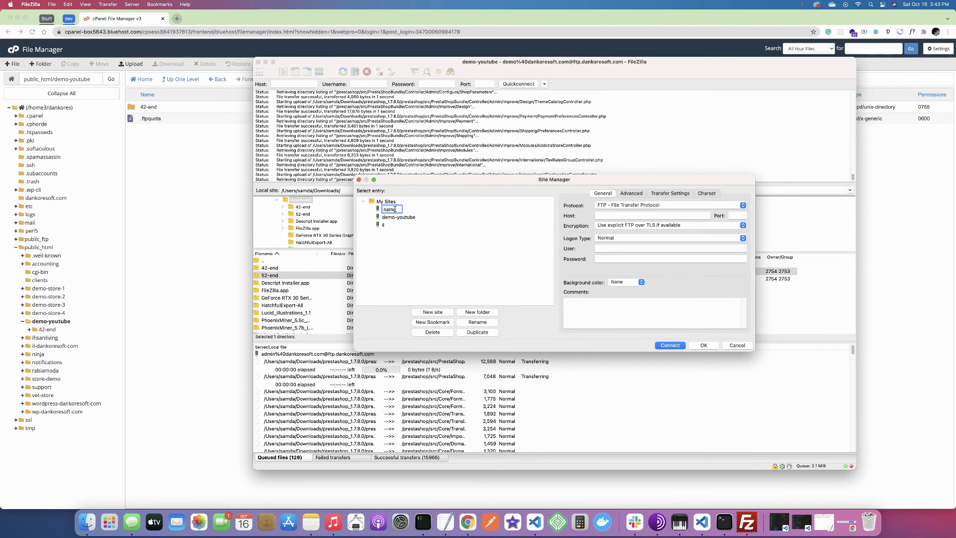
type(" of my si")
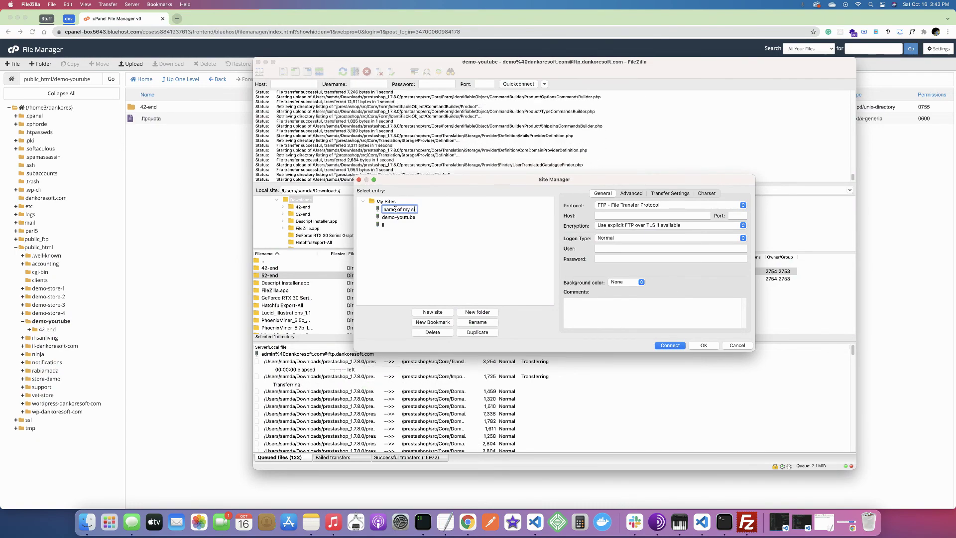
type("te")
key("Return")
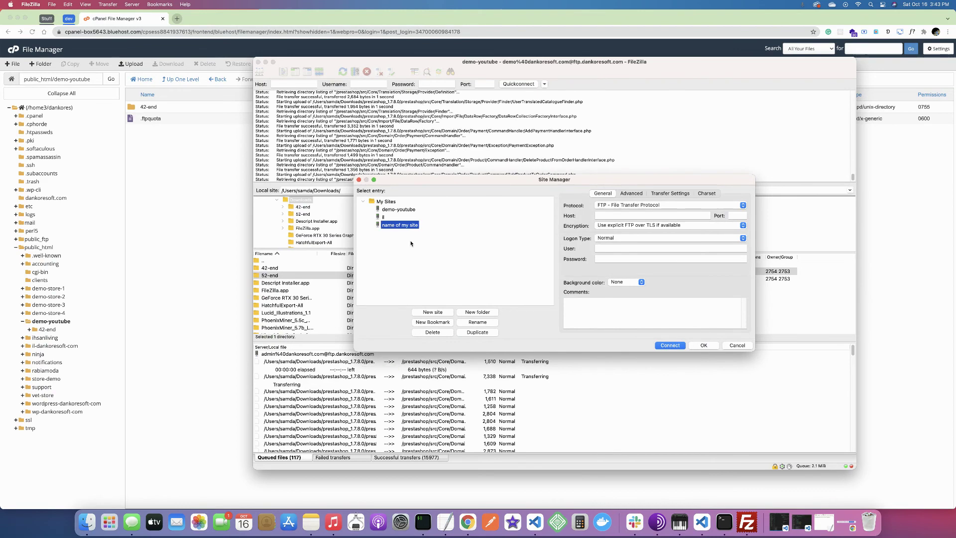
Step: Go through the empty host, port, user and password fields of the new site entry
left_click(613, 215)
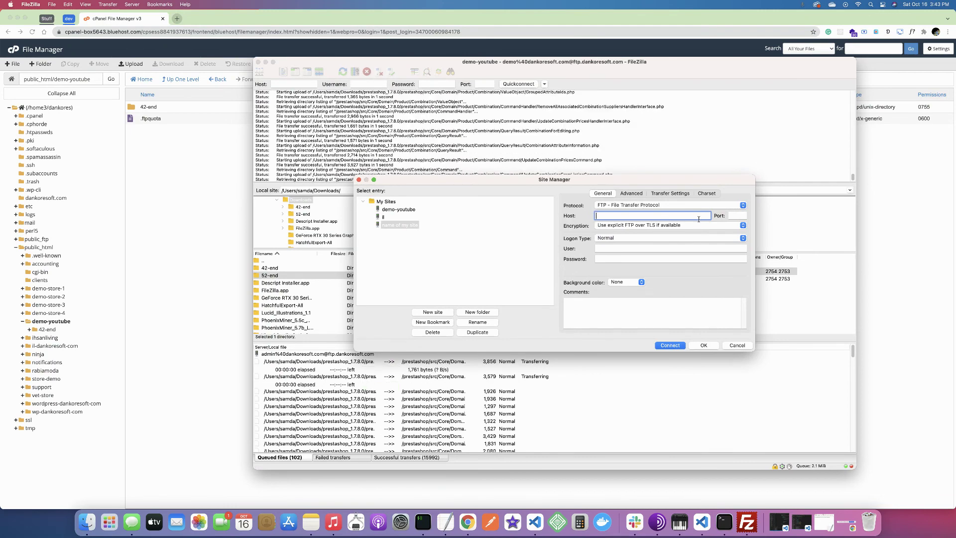
left_click(741, 216)
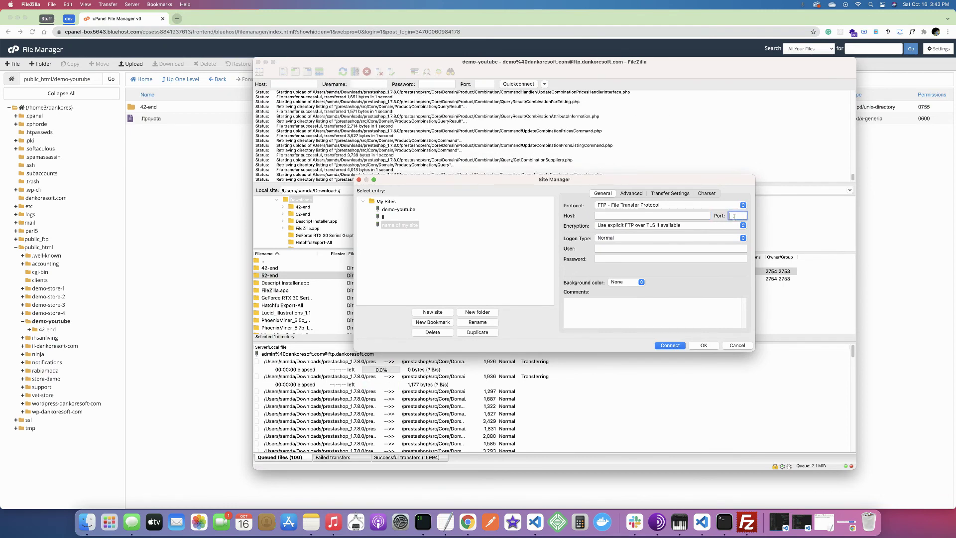
left_click(600, 248)
left_click(687, 257)
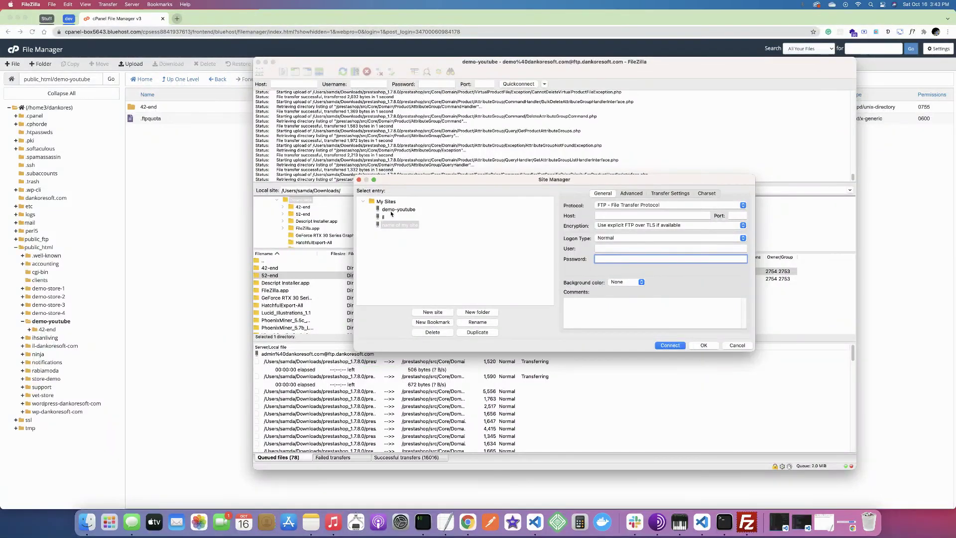
Step: Delete the "name of my site" entry from the Site Manager
left_click(408, 225)
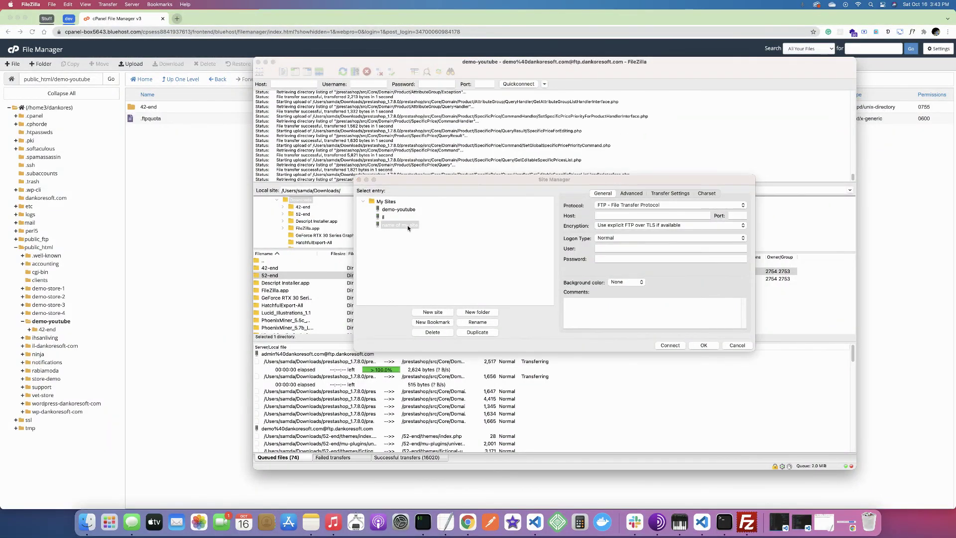
left_click(428, 269)
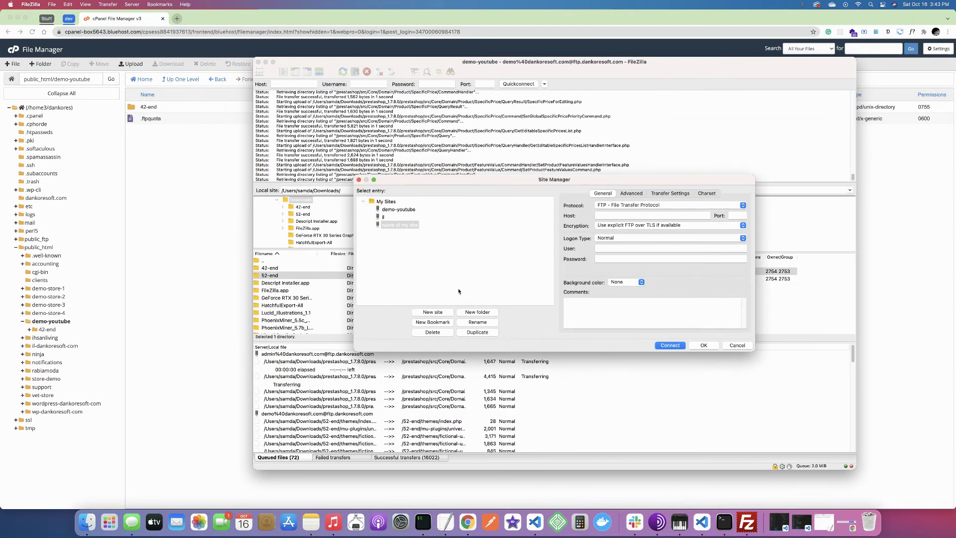
left_click(432, 332)
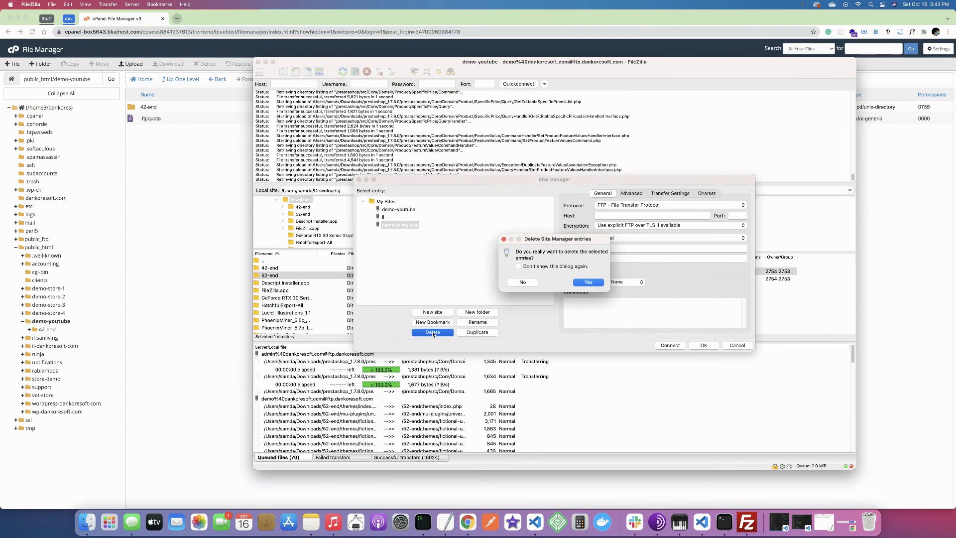
left_click(589, 282)
Step: Review the host and port fields of the demo-youtube site entry and close the Site Manager without saving
left_click(408, 211)
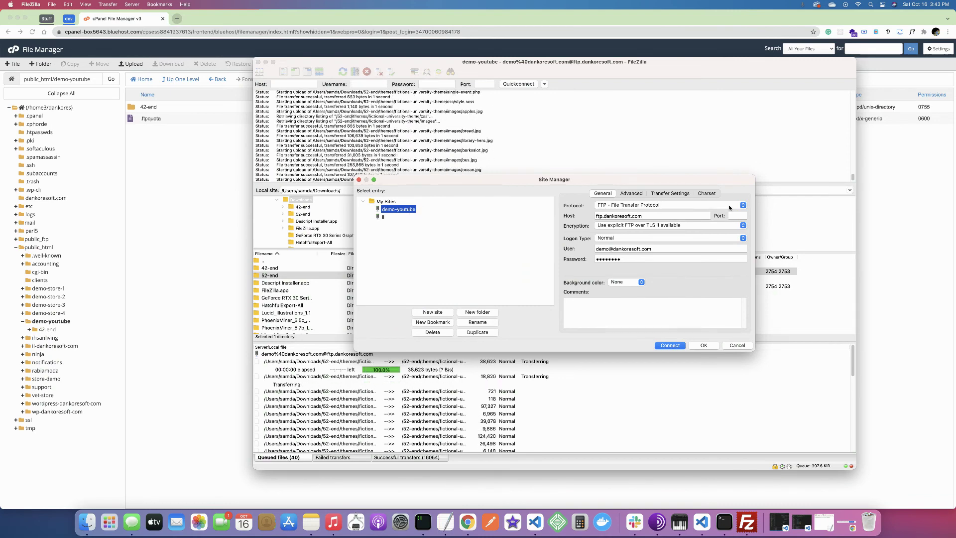
left_click(738, 215)
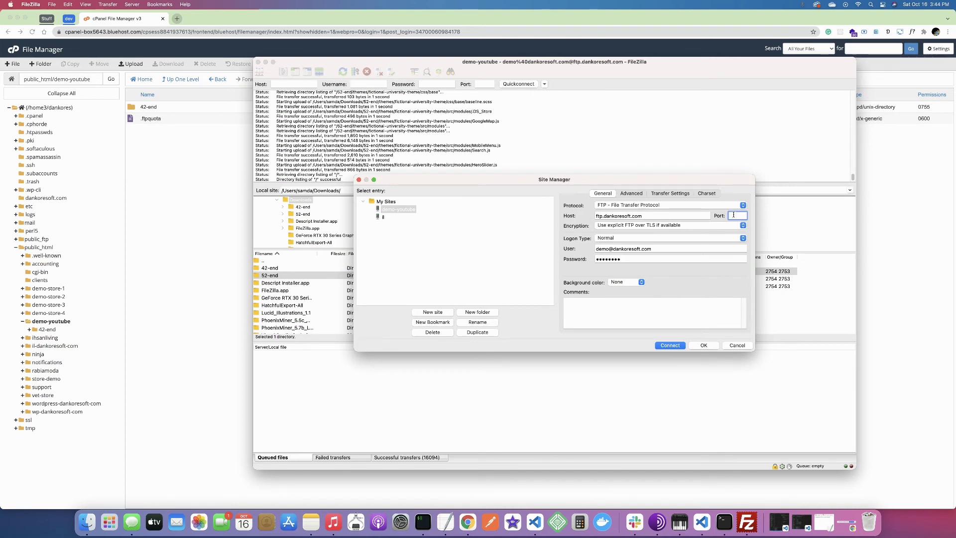
left_click(705, 216)
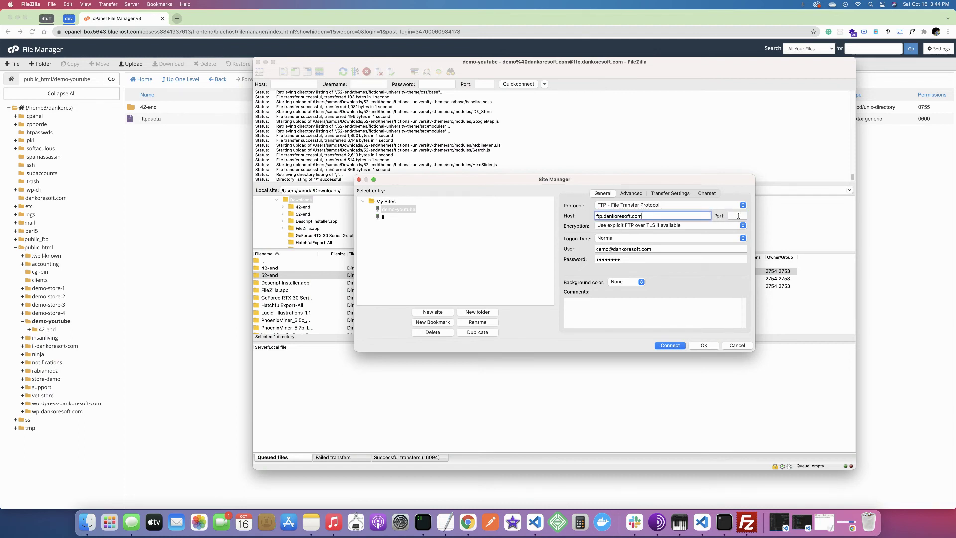
left_click(738, 215)
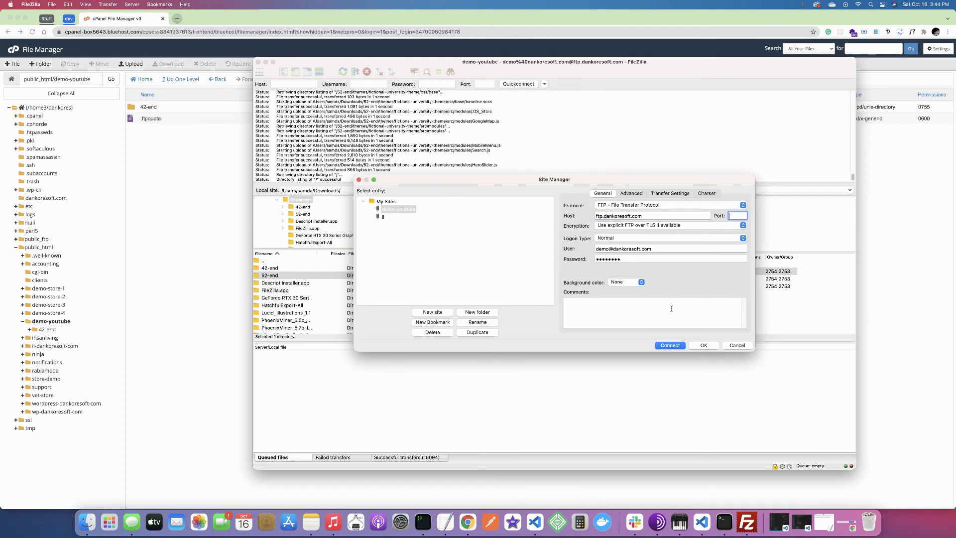
left_click(738, 346)
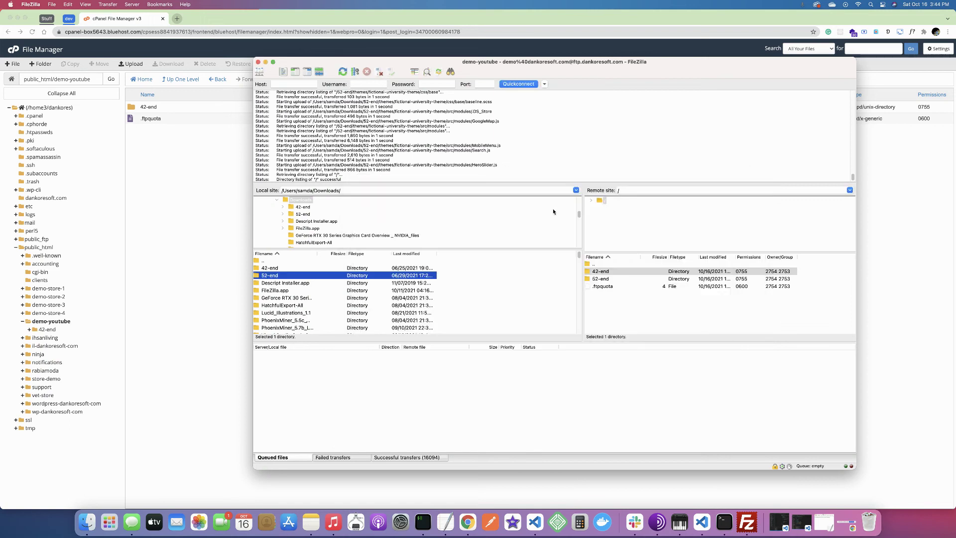
Step: Select the remote 52-end folder, switch to Chrome, and check public_html/demo-youtube in the reloaded cPanel File Manager
left_click(623, 279)
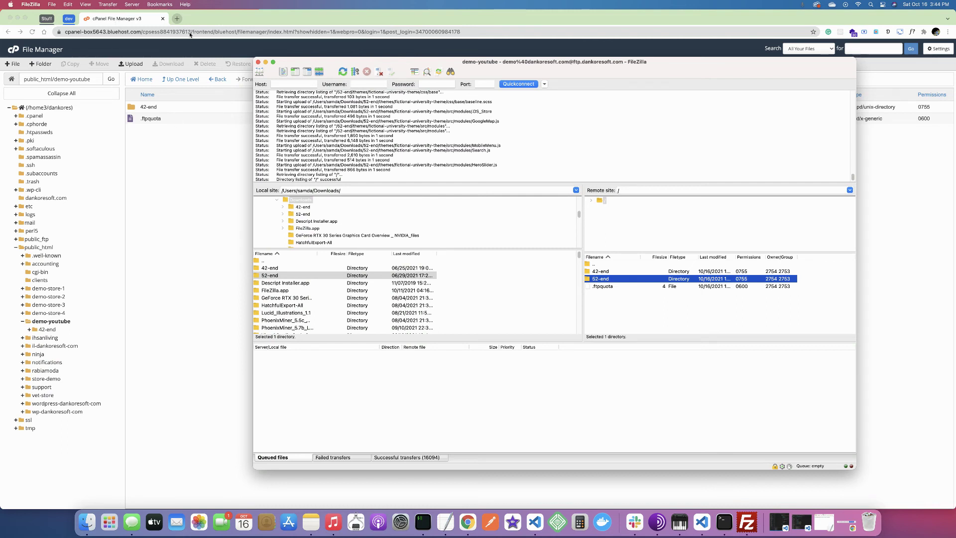
left_click(127, 19)
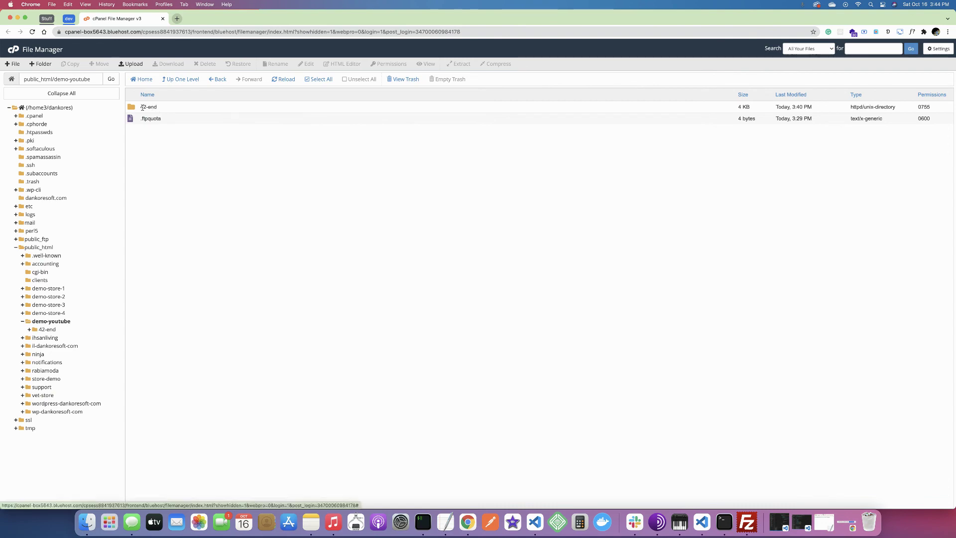
left_click(31, 32)
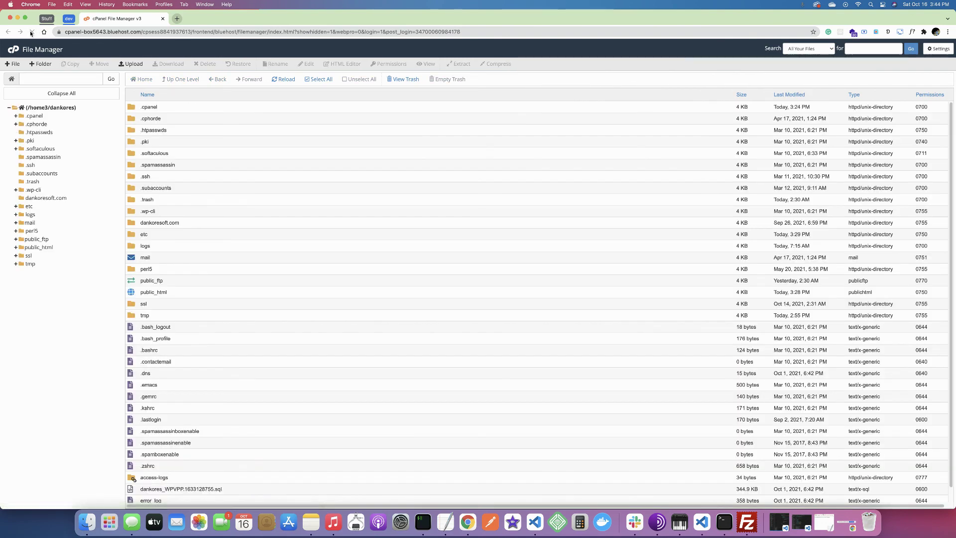
left_click(39, 246)
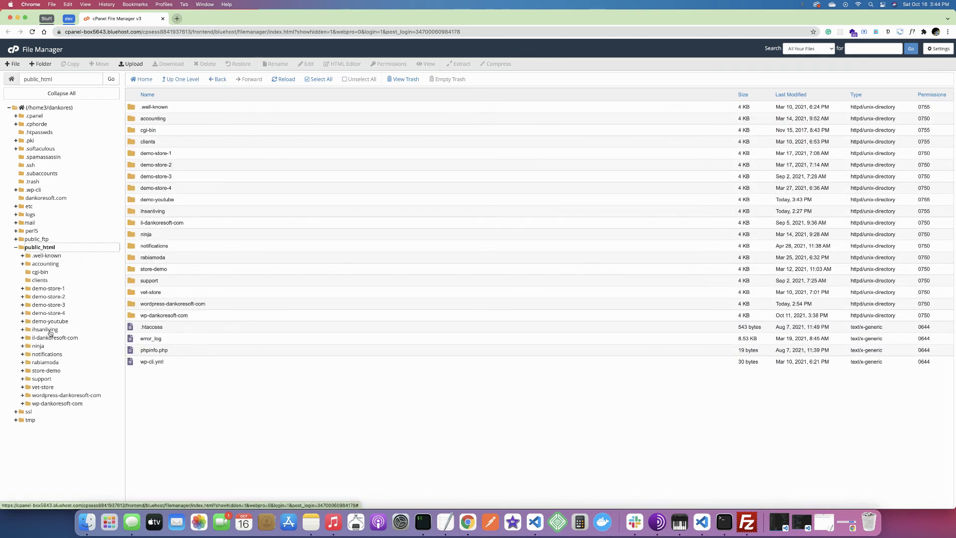
left_click(48, 322)
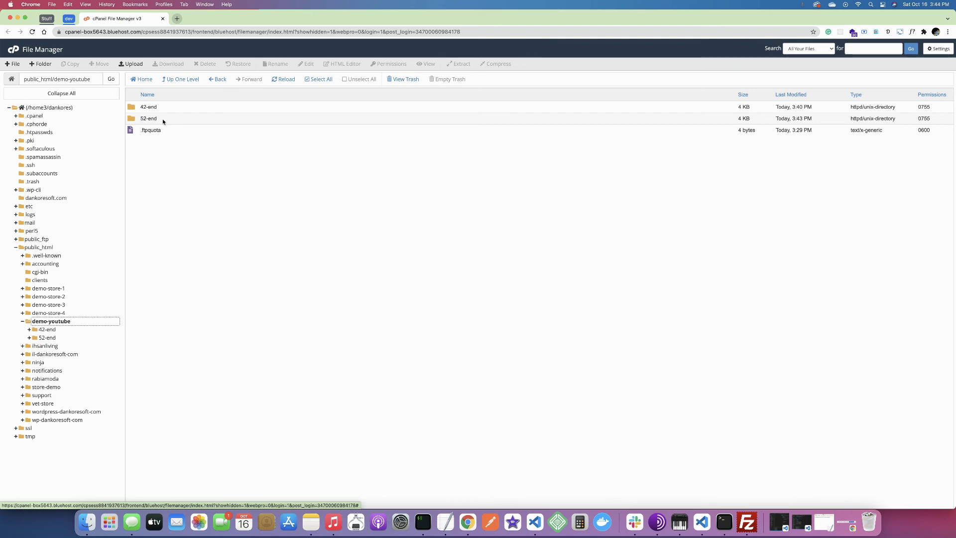
Step: Switch back to FileZilla and inspect the successful transfers list, widening the local file column and collapsing the direction column
left_click(752, 518)
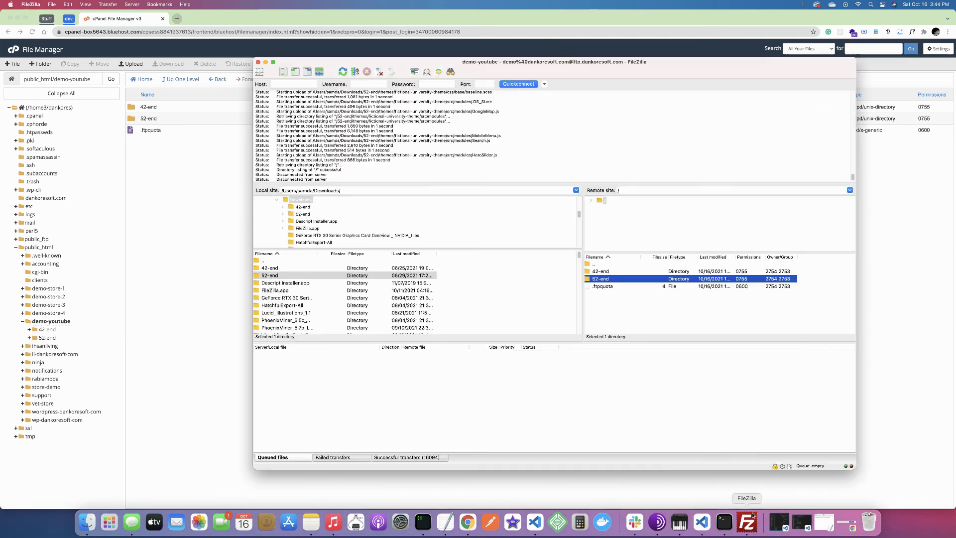
left_click(421, 458)
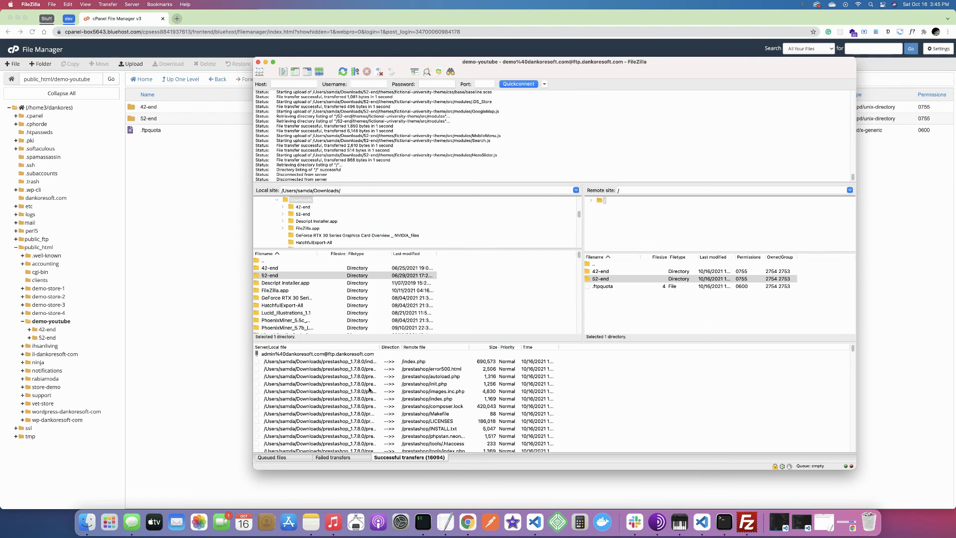
left_click_drag(379, 345, 442, 357)
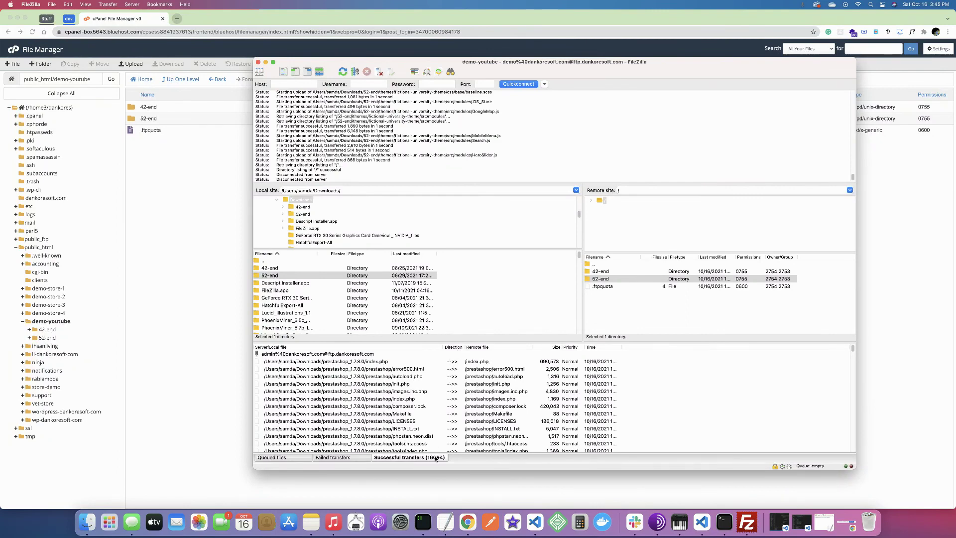
left_click_drag(463, 347, 407, 354)
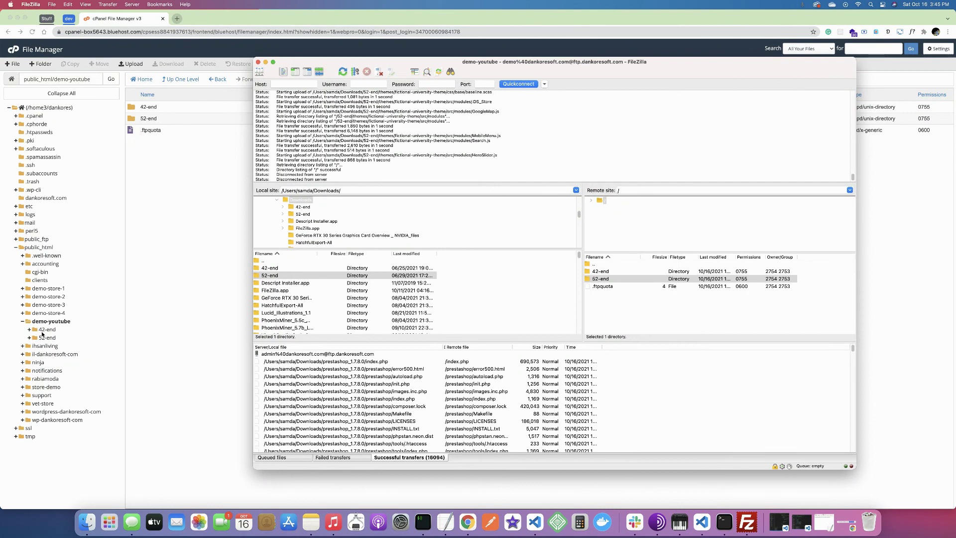
Step: Minimize the Chrome and FileZilla windows to the Dock
left_click(666, 27)
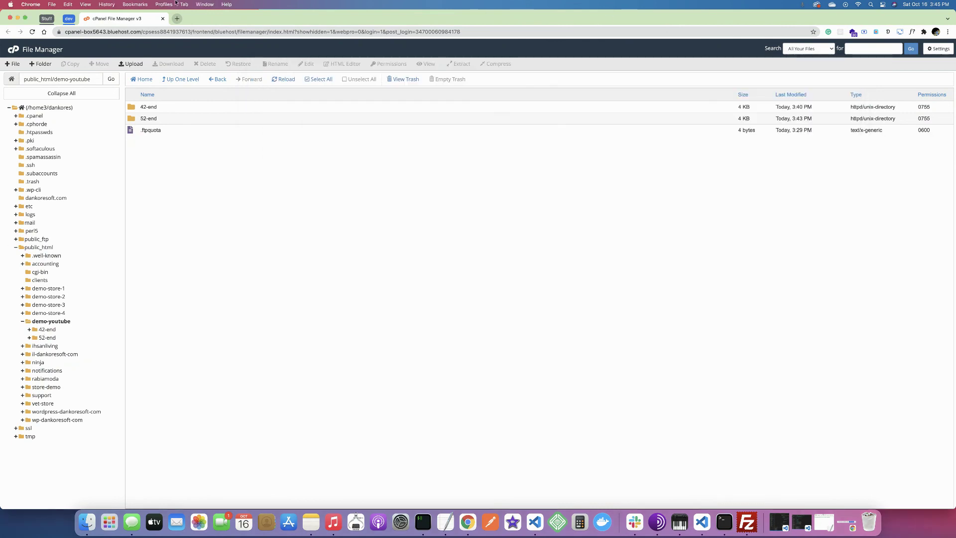
left_click(18, 19)
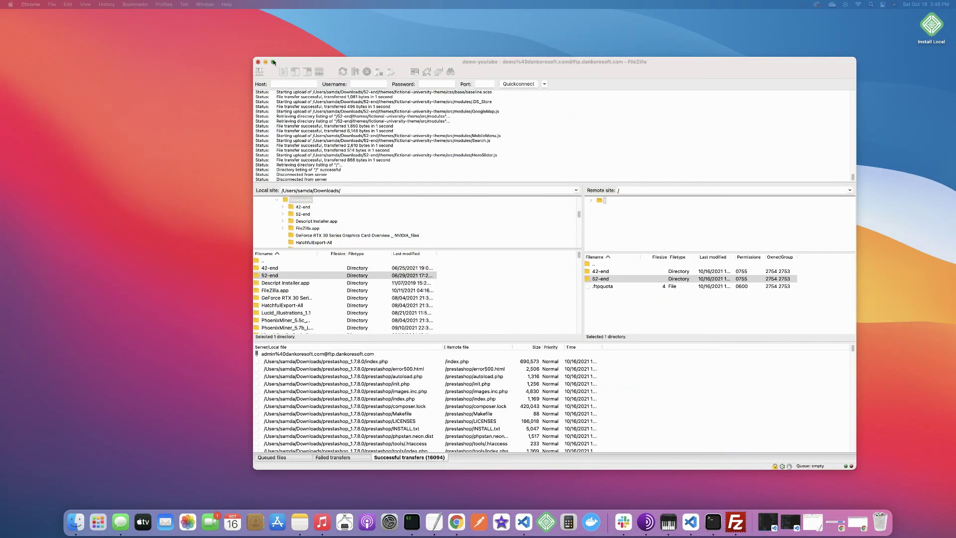
left_click(265, 61)
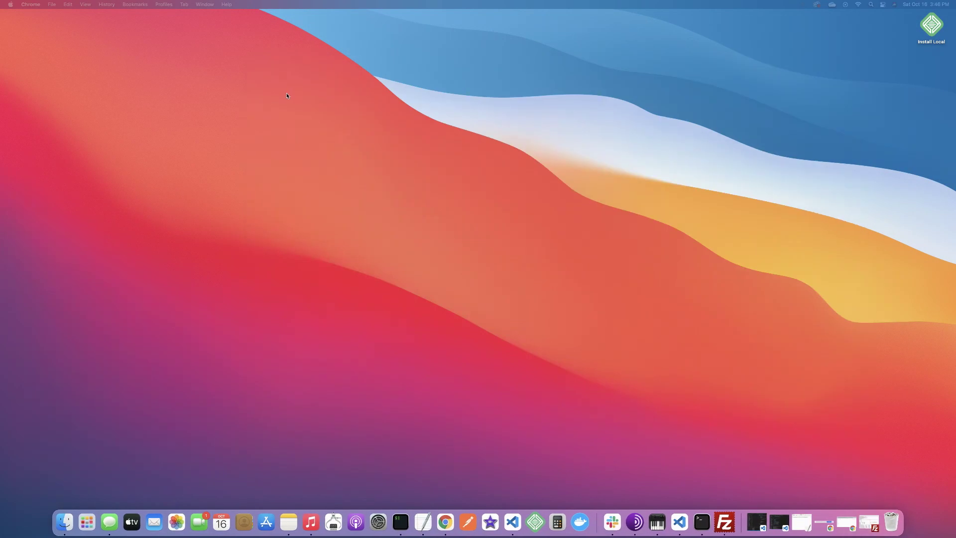